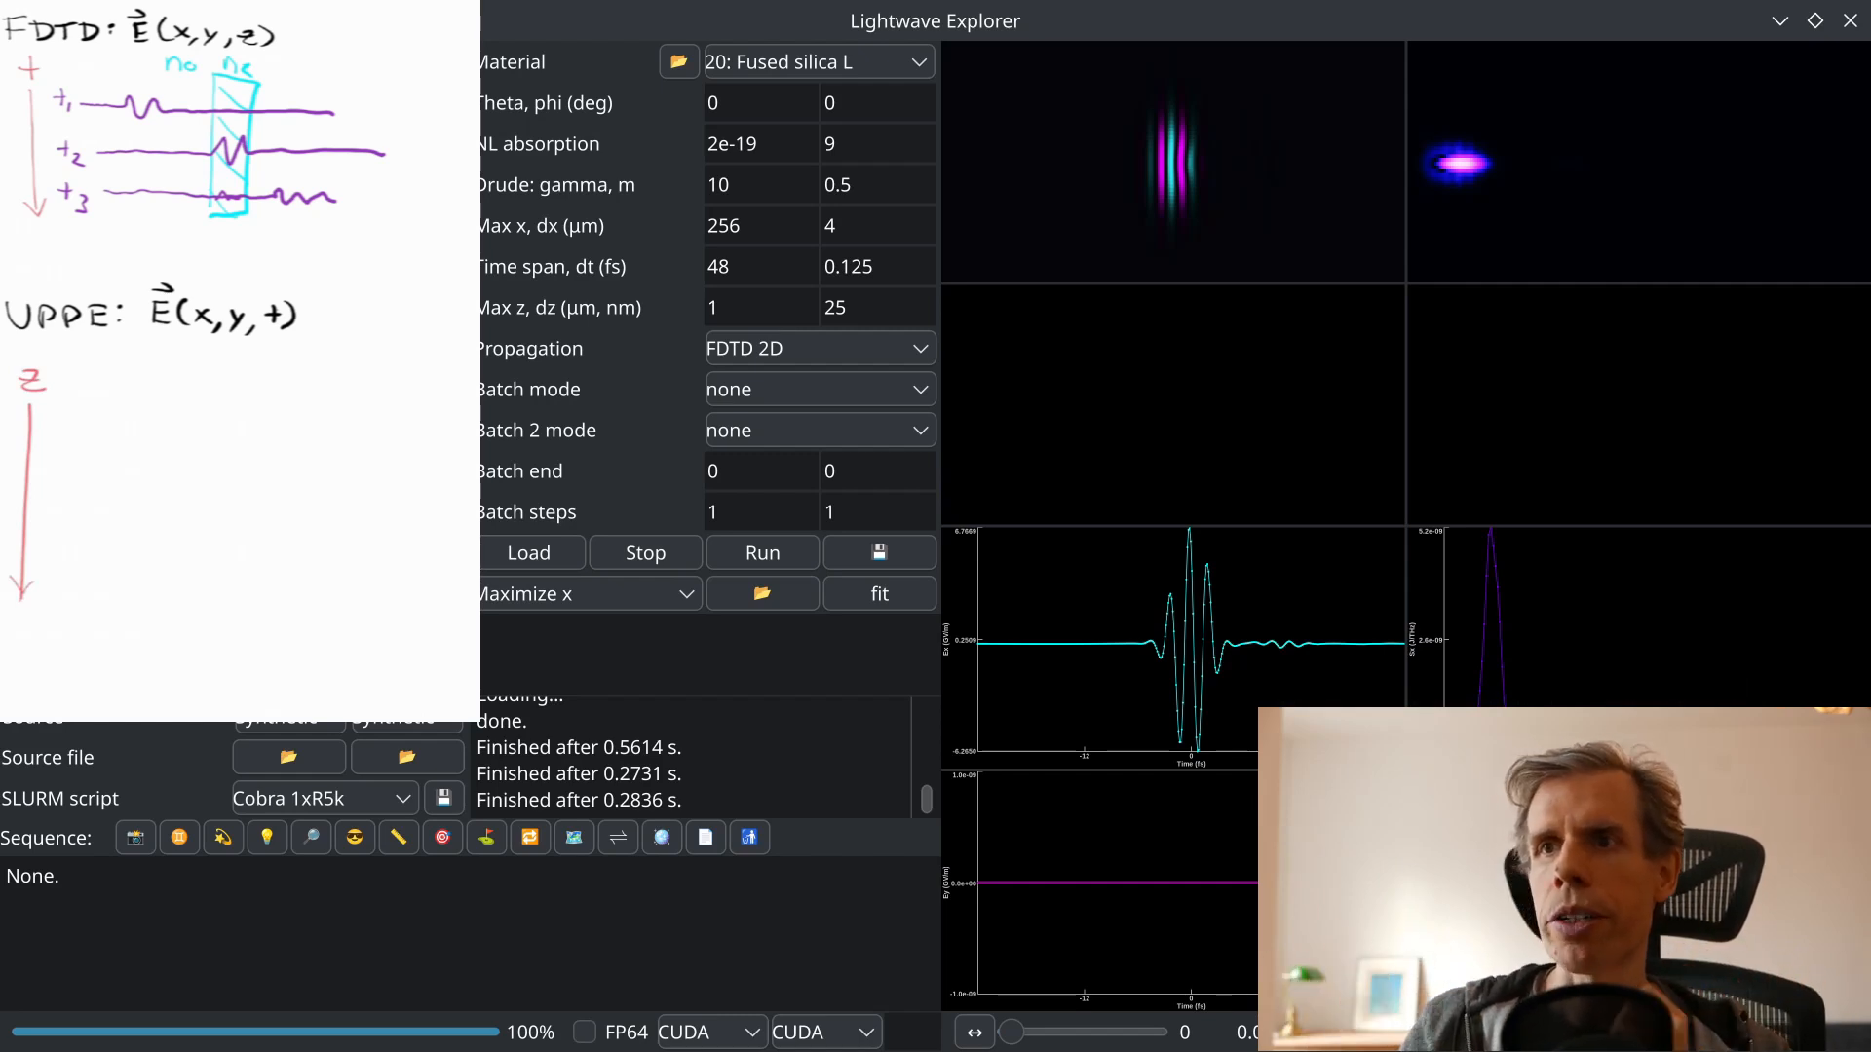
# Set the propagation mode to 2D Cartesian and run the simulation.
pyautogui.click(779, 355)
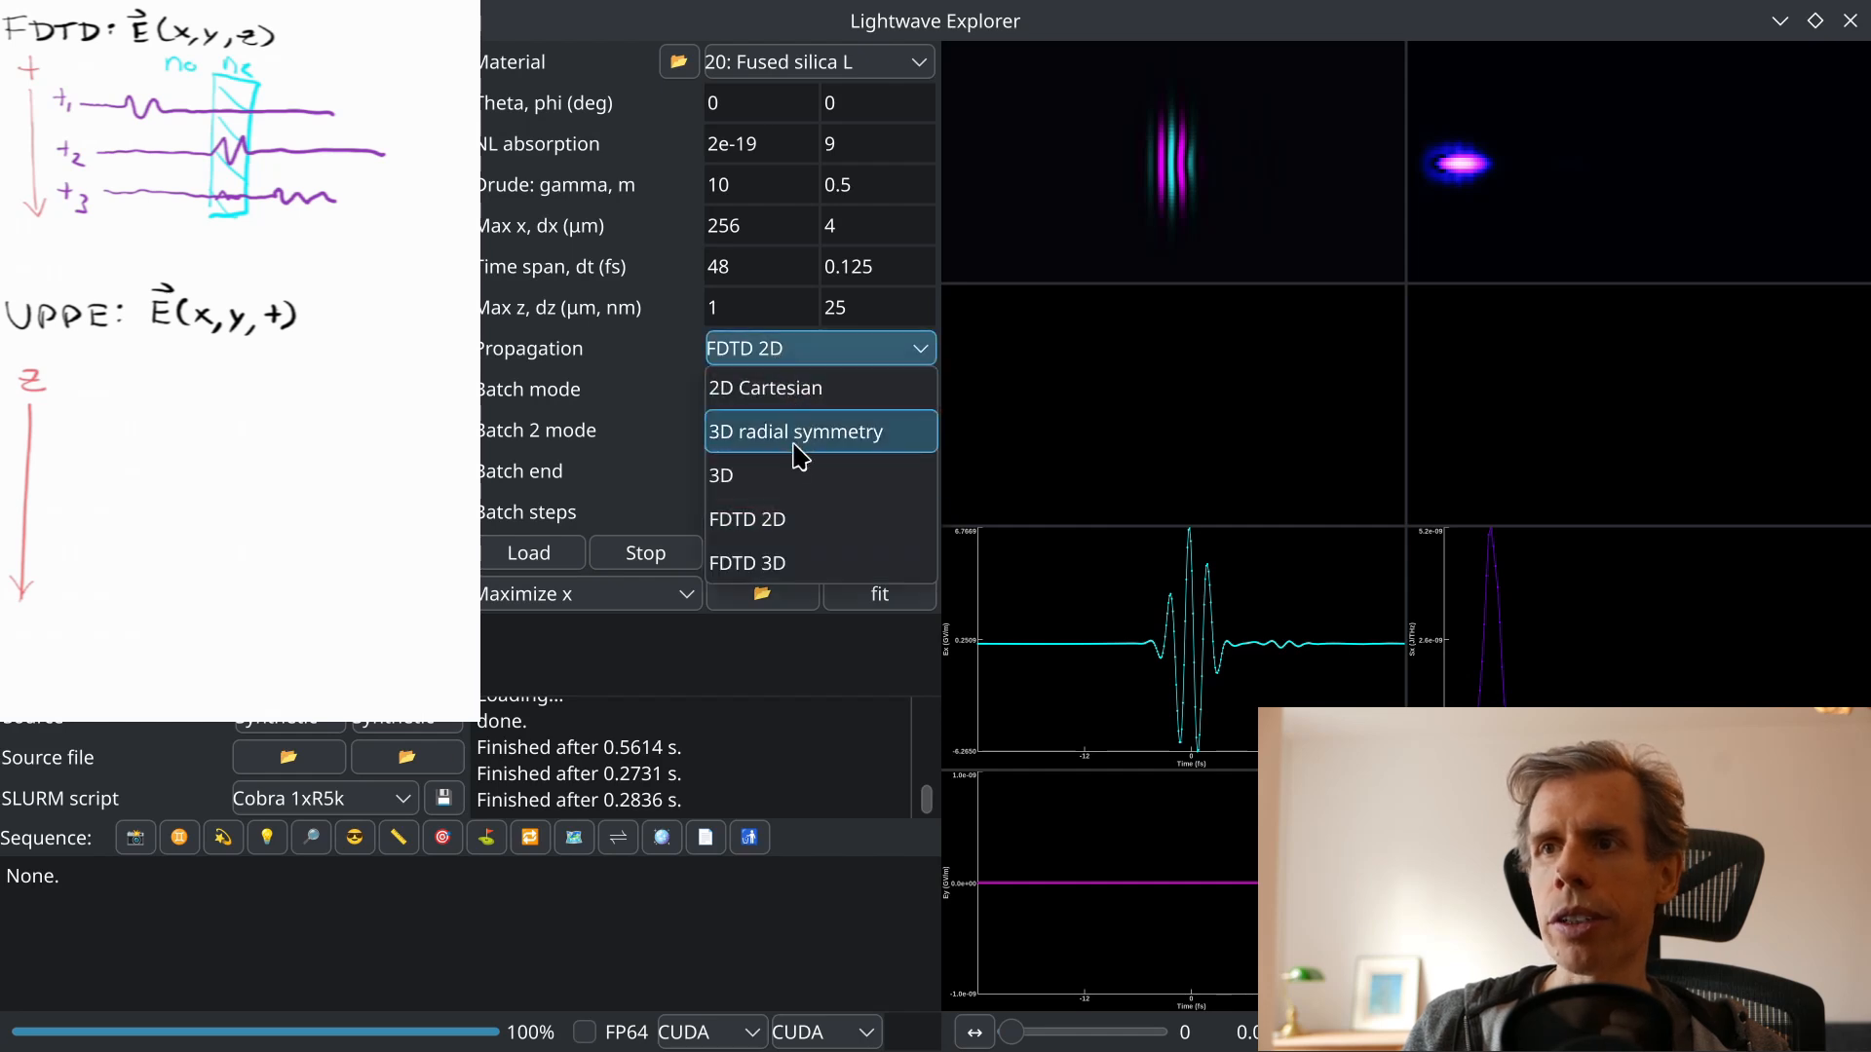
pyautogui.click(793, 390)
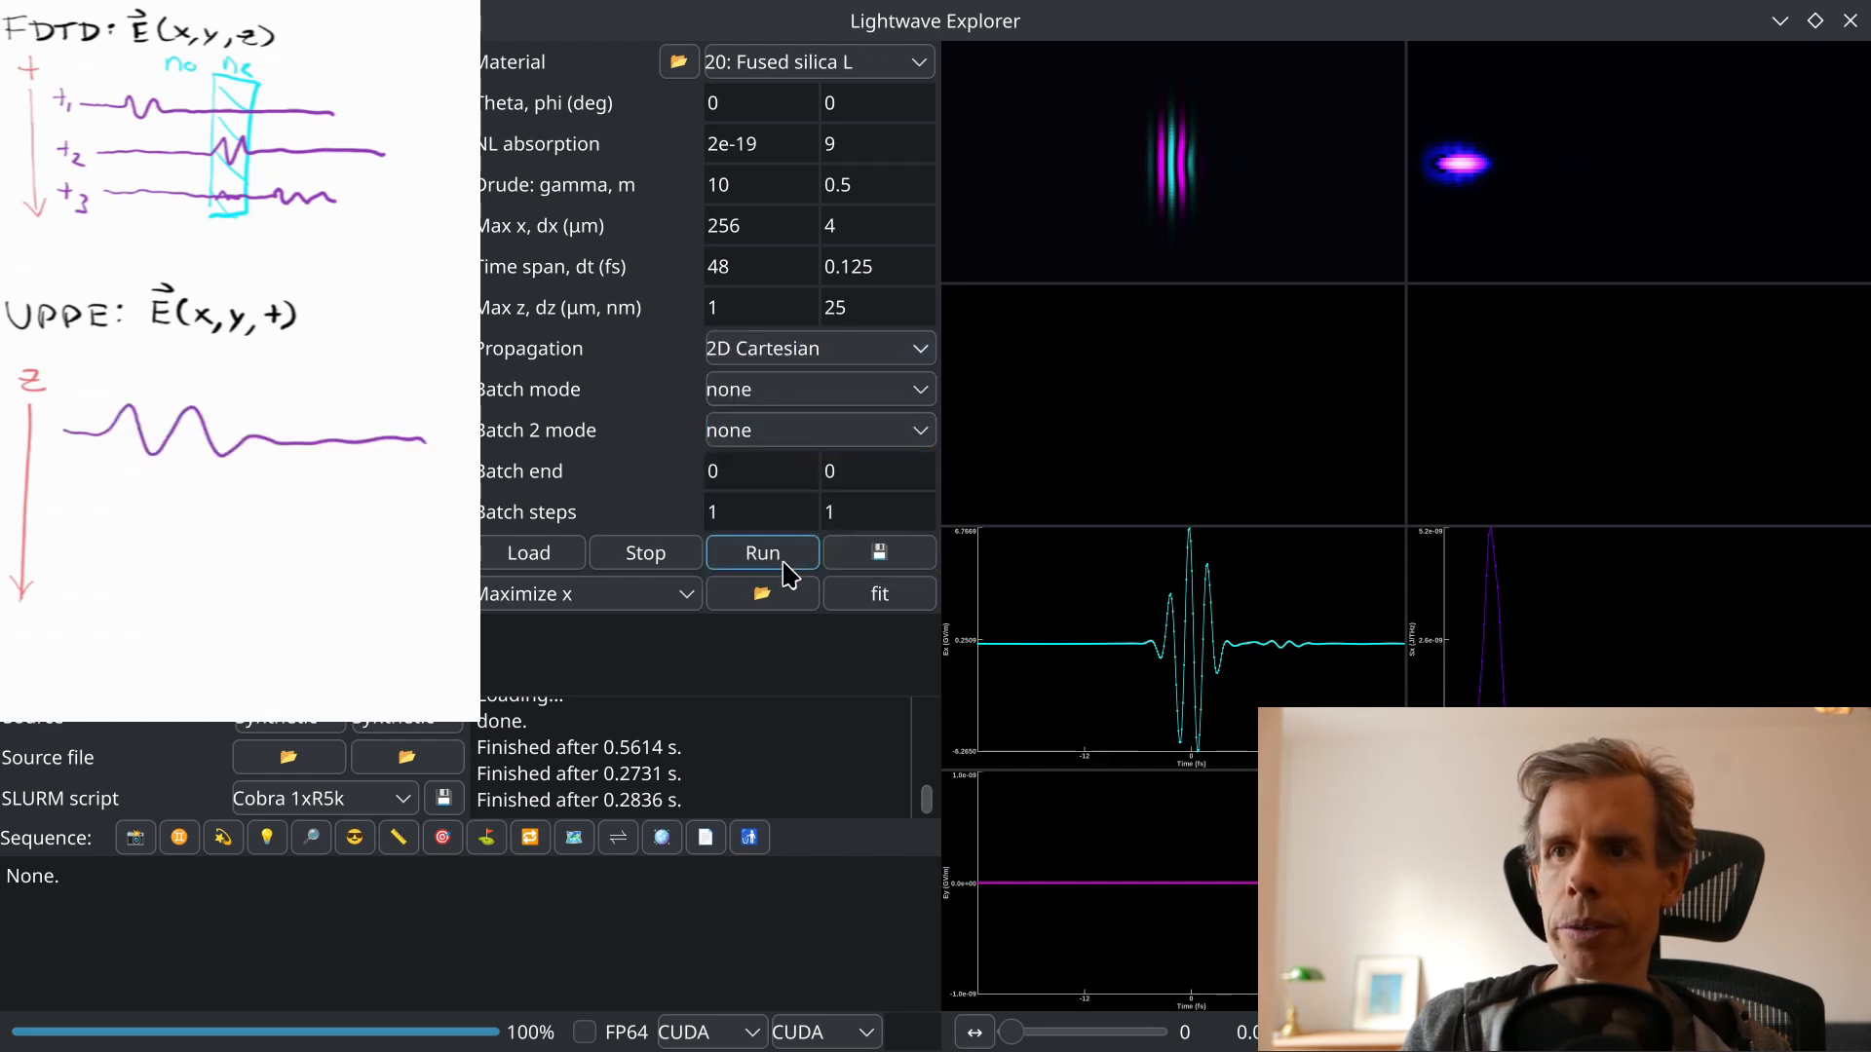
pyautogui.click(784, 553)
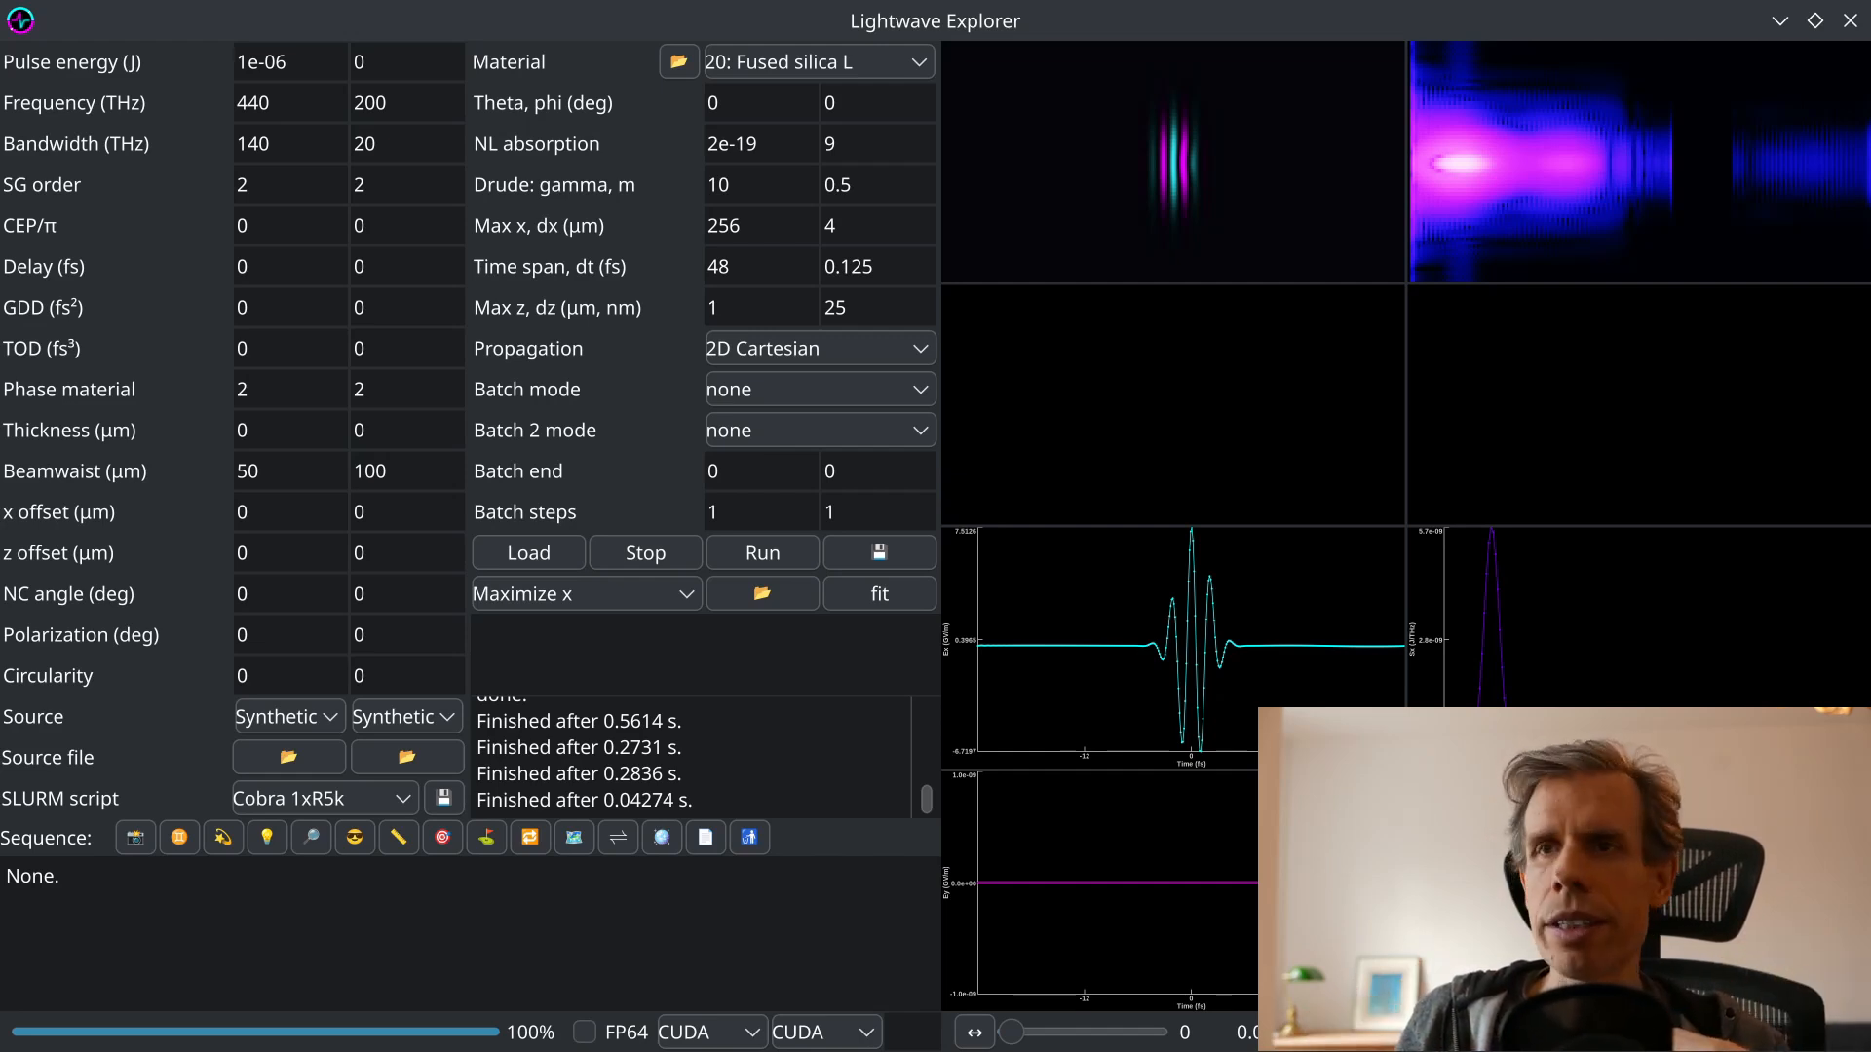
# Switch to FDTD_grid_example.ipynb in Visual Studio Code and examine the grid parameters Nx, Ny, Nz, dx and dz.
pyautogui.hotkey('alt', 'Tab')
pyautogui.scroll(10, 939, 802)
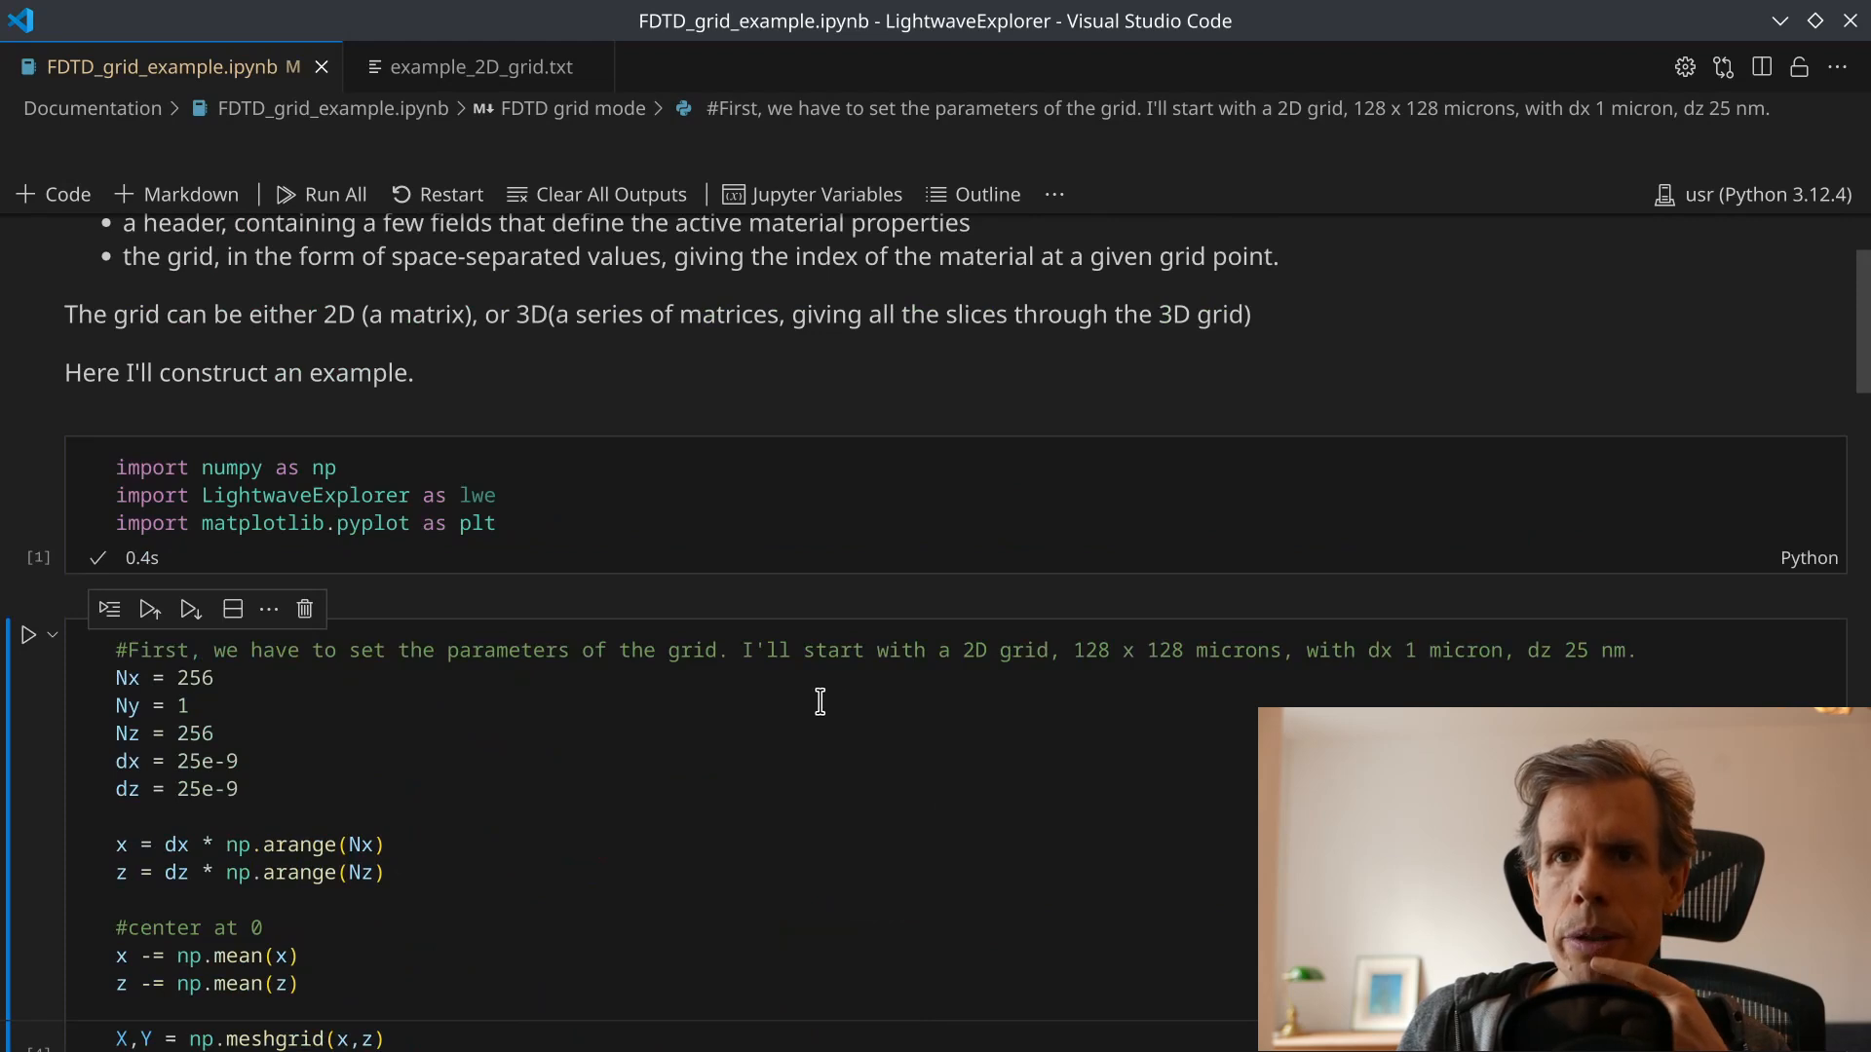
pyautogui.scroll(3, 818, 698)
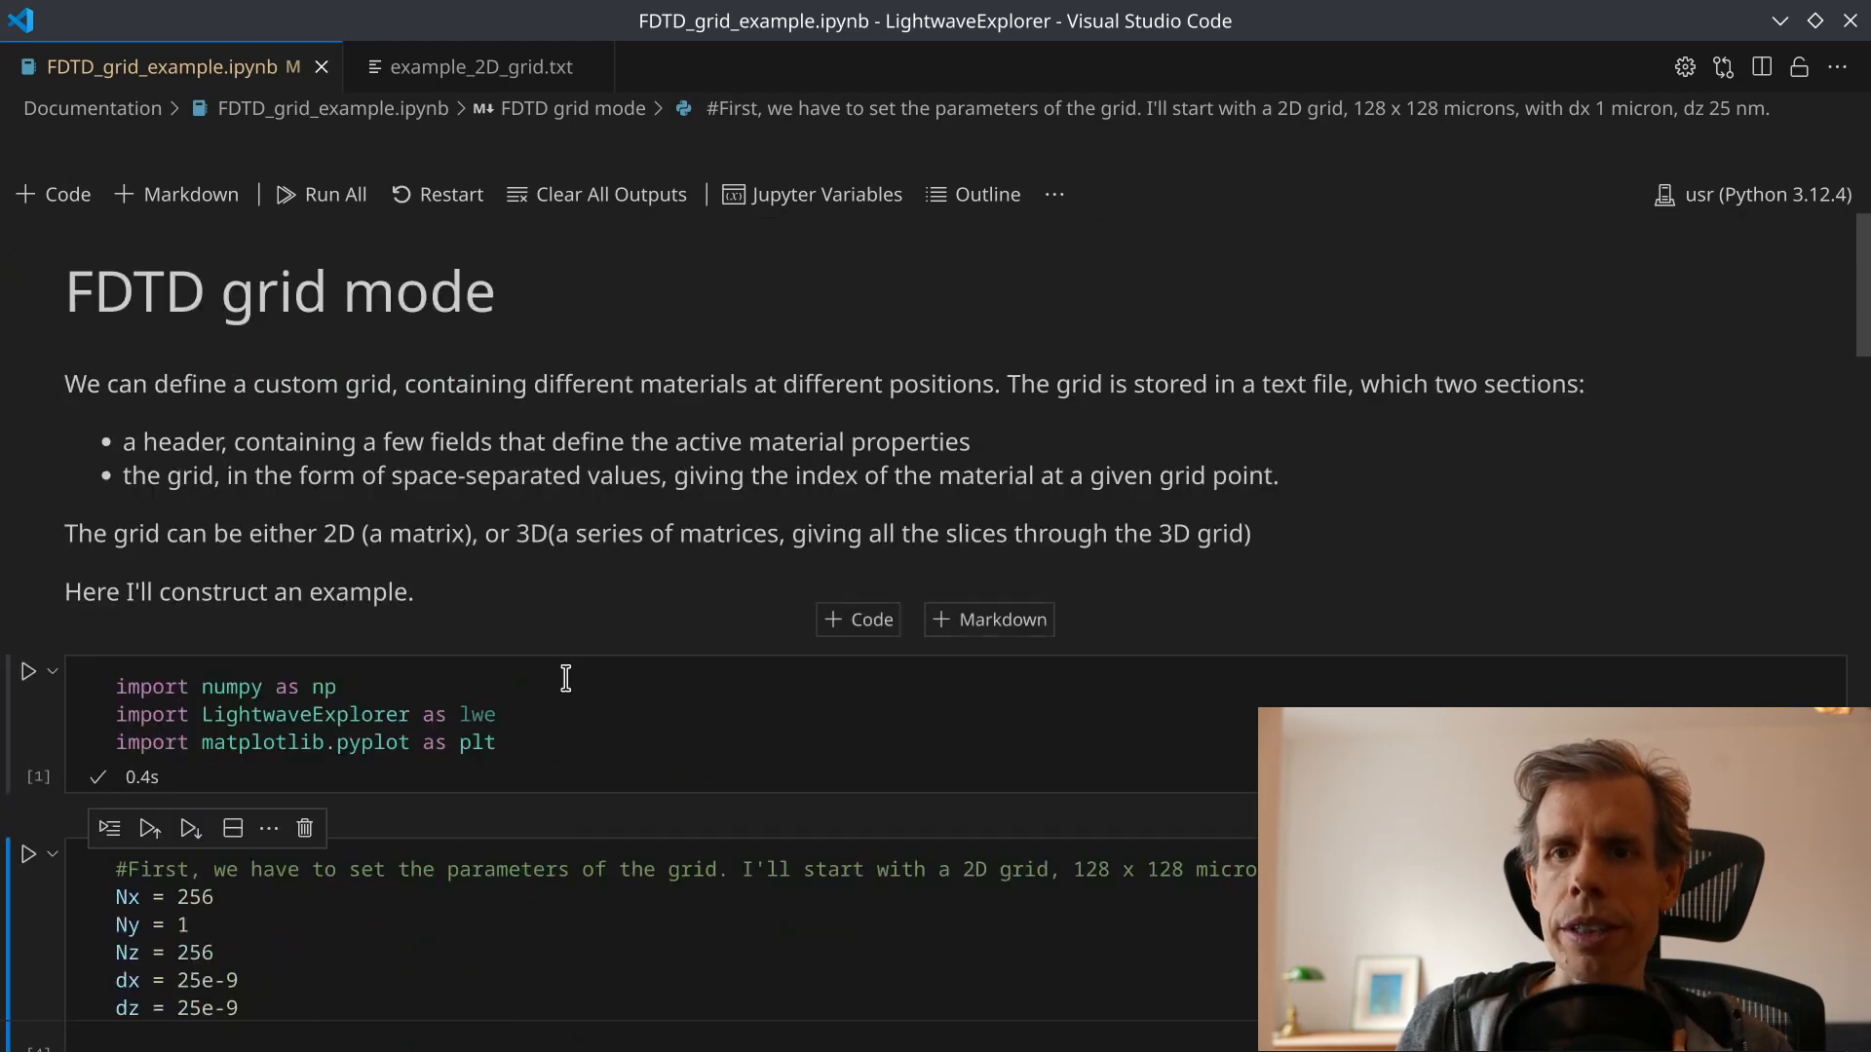
pyautogui.scroll(-4, 610, 712)
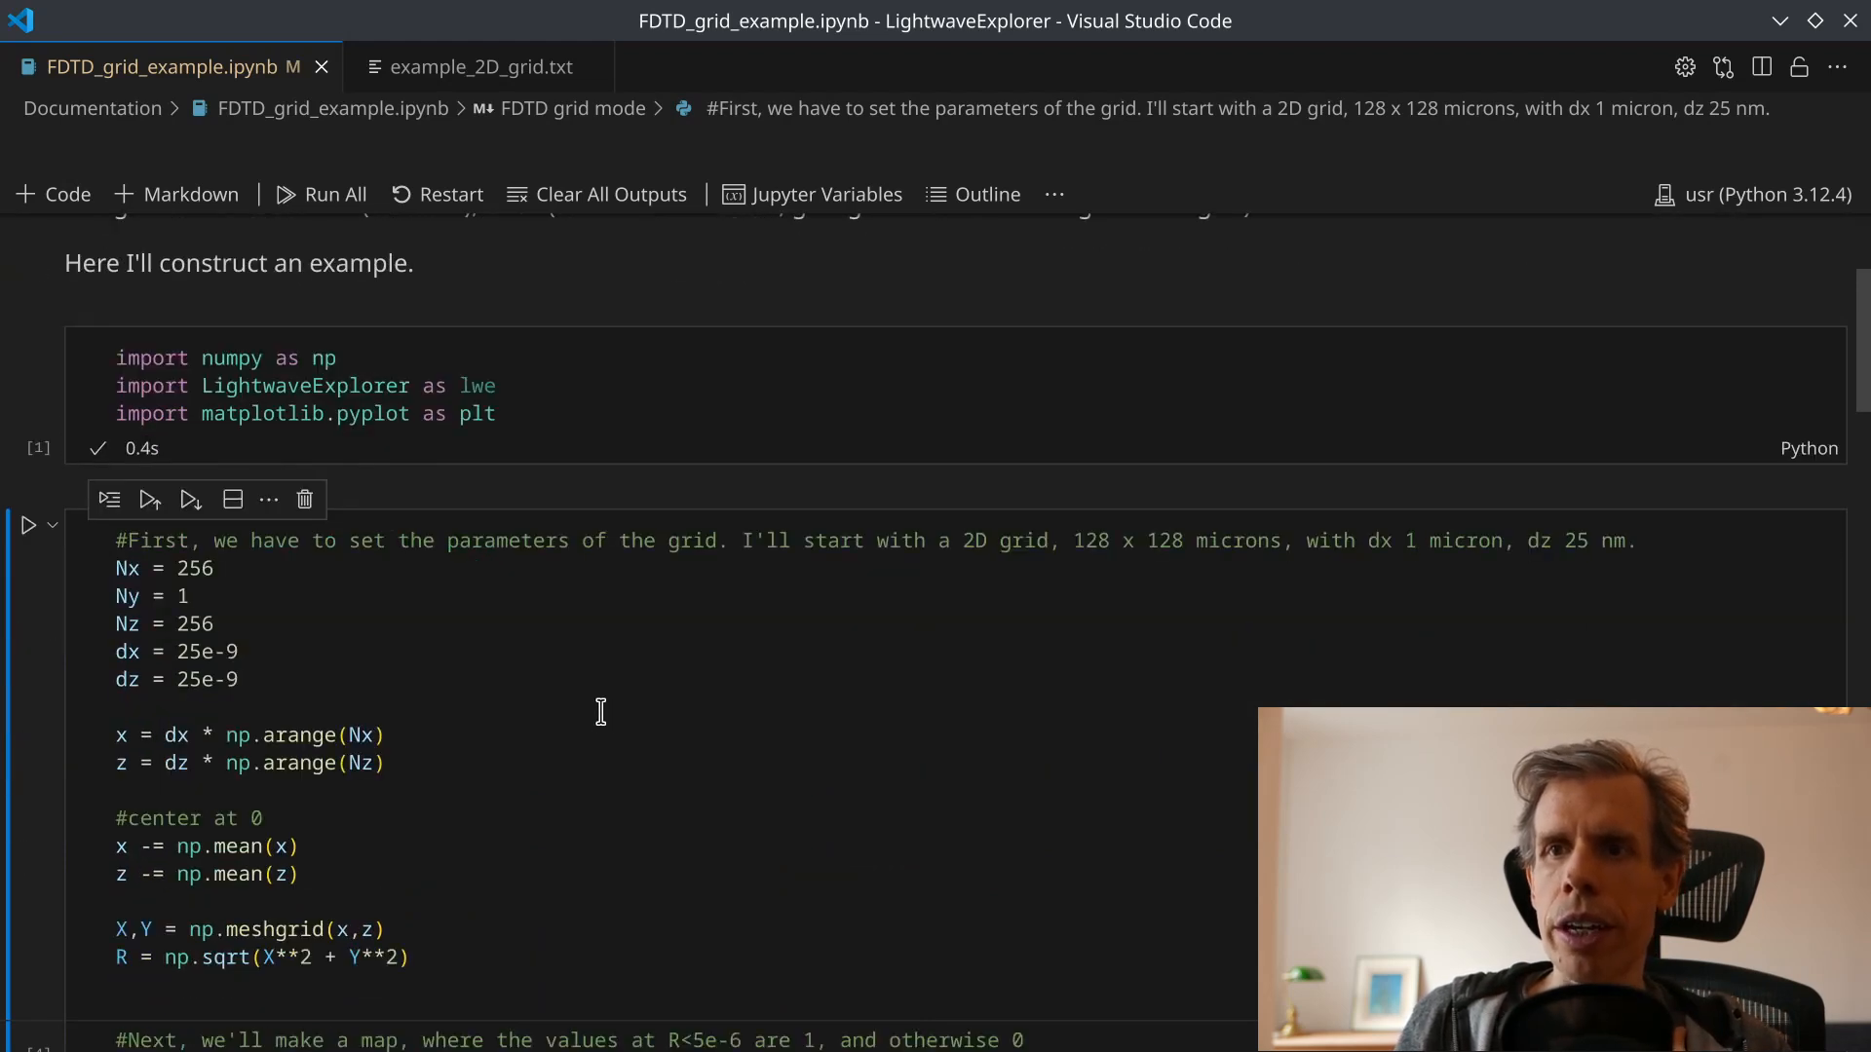
pyautogui.scroll(-1, 594, 702)
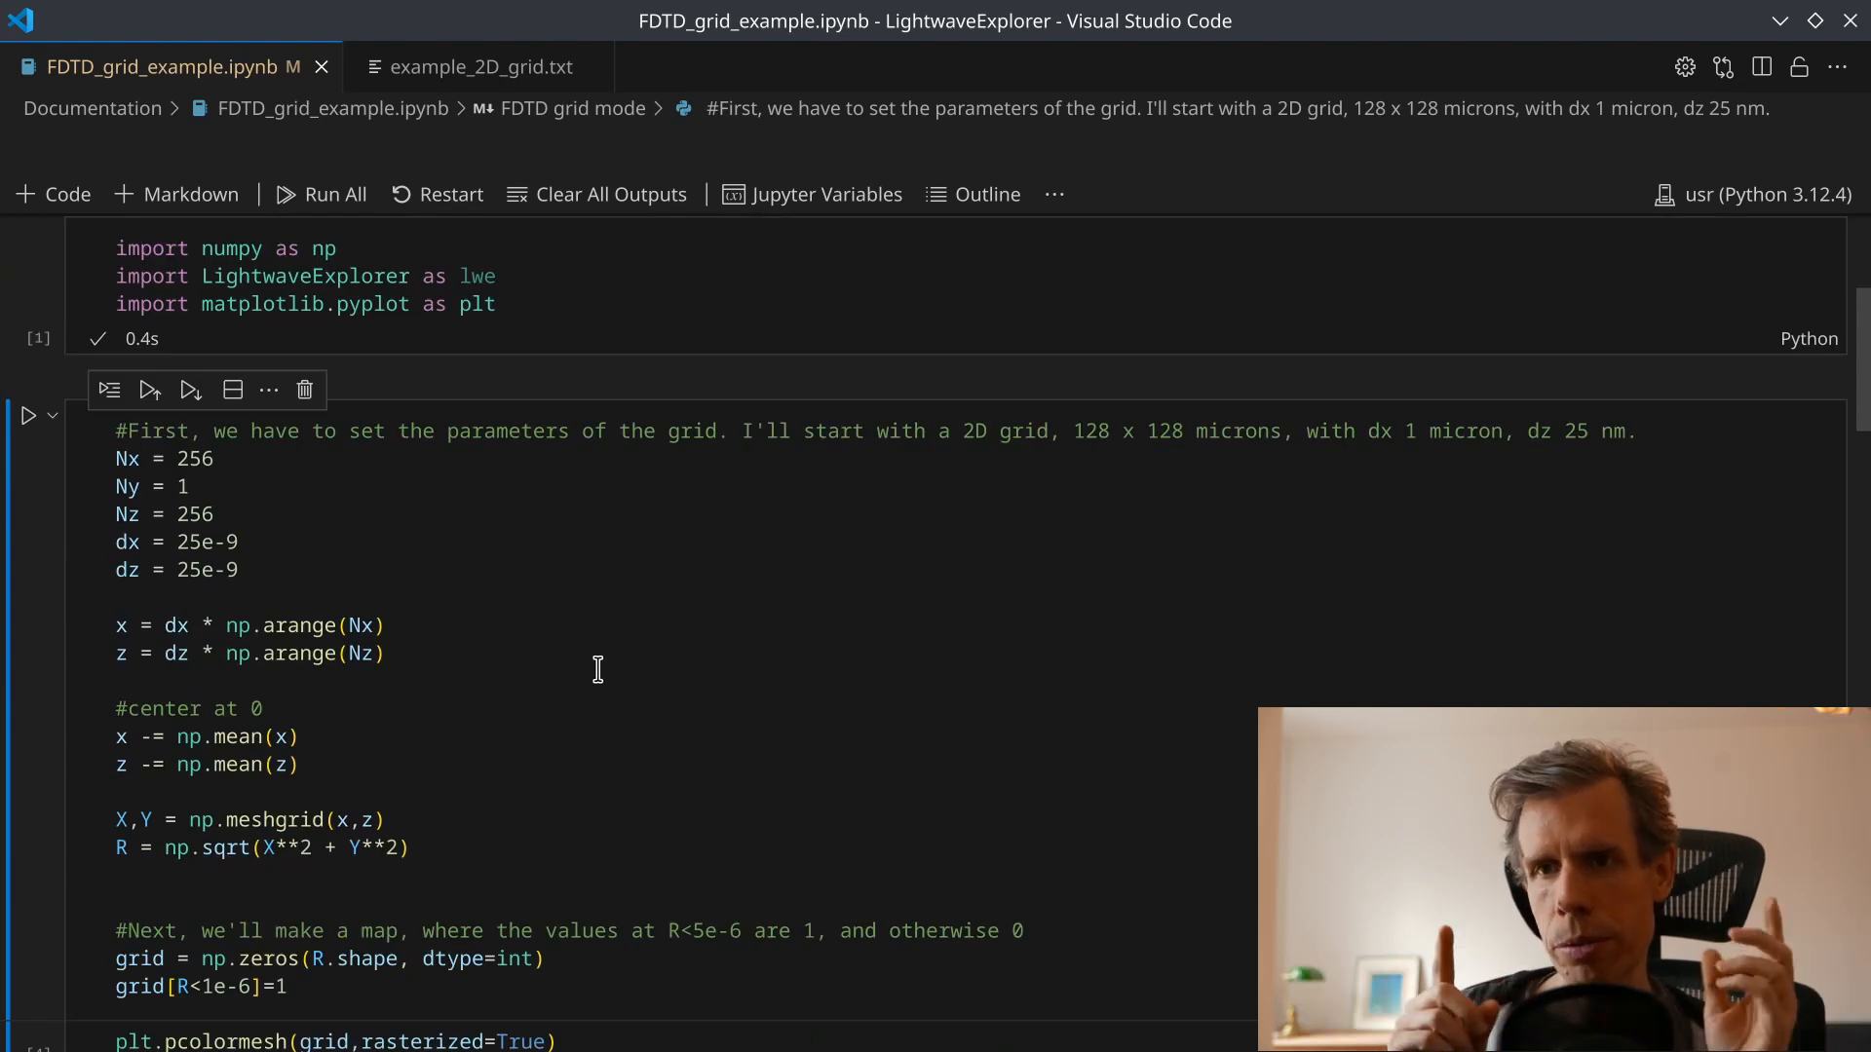
pyautogui.doubleClick(194, 459)
pyautogui.doubleClick(192, 511)
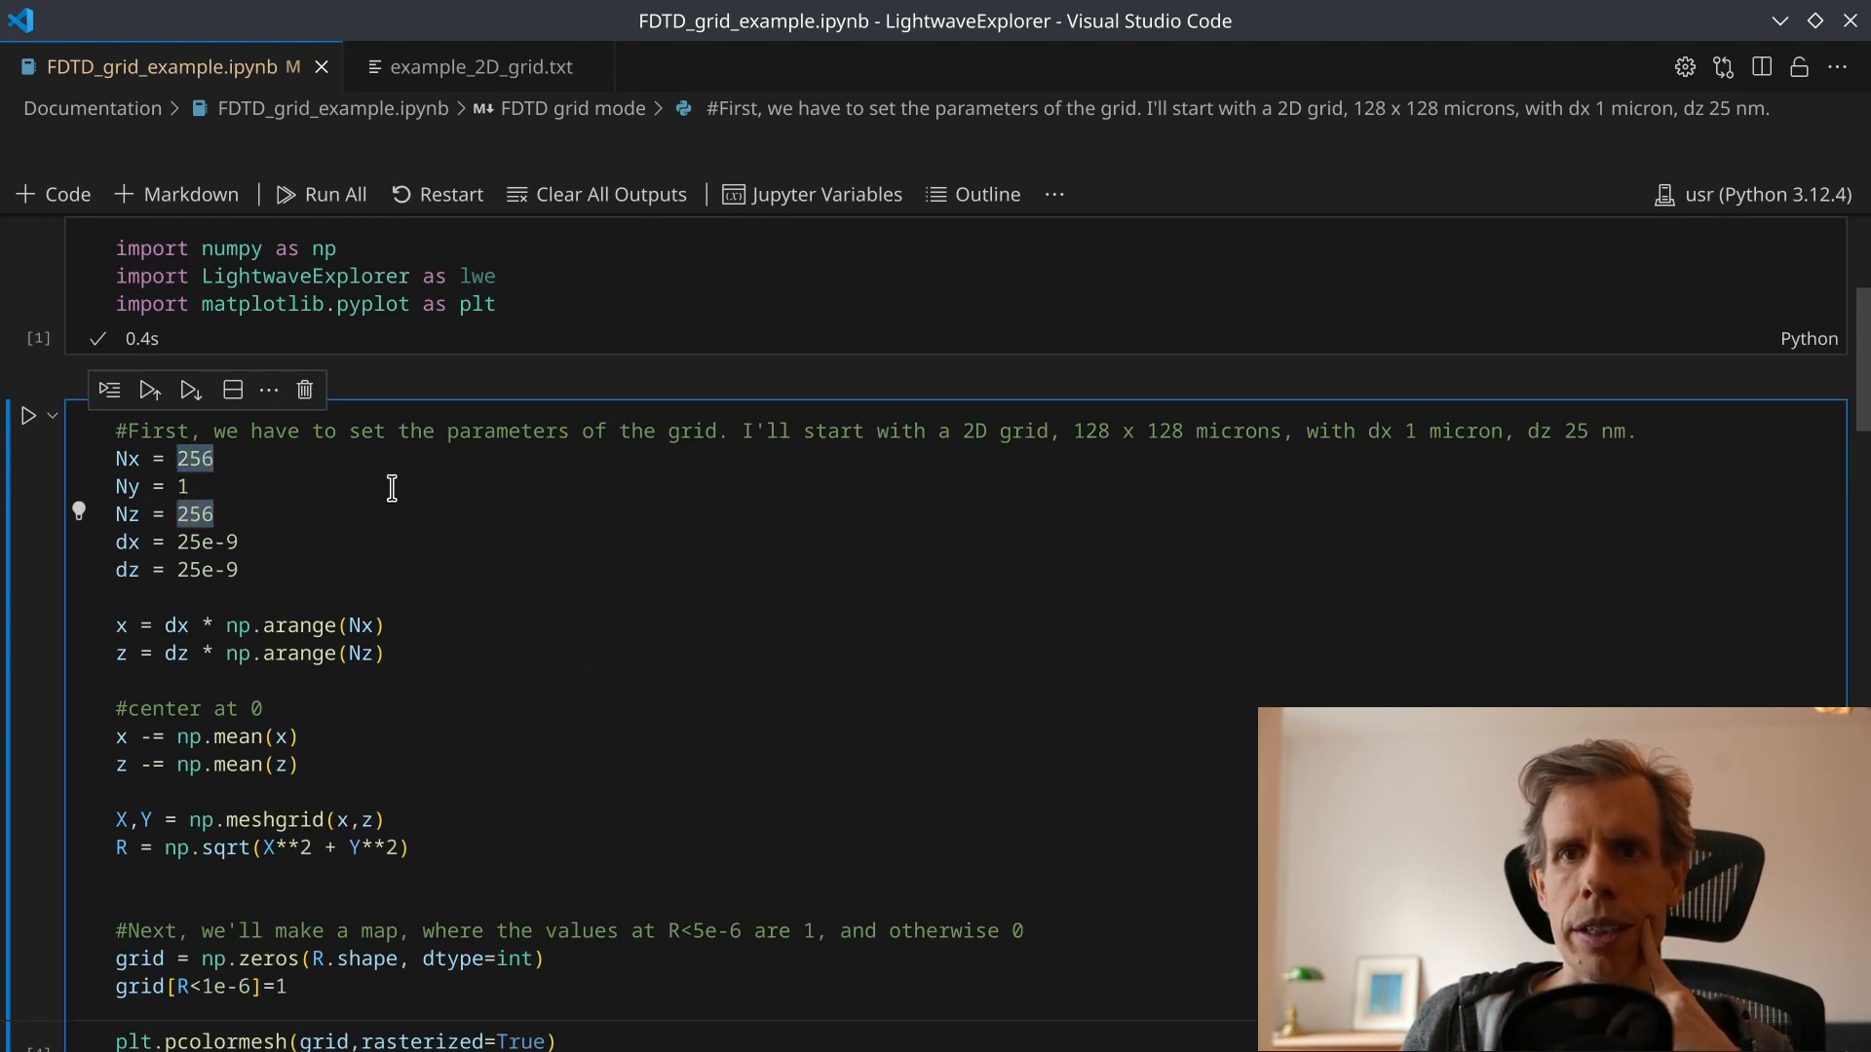
pyautogui.click(195, 488)
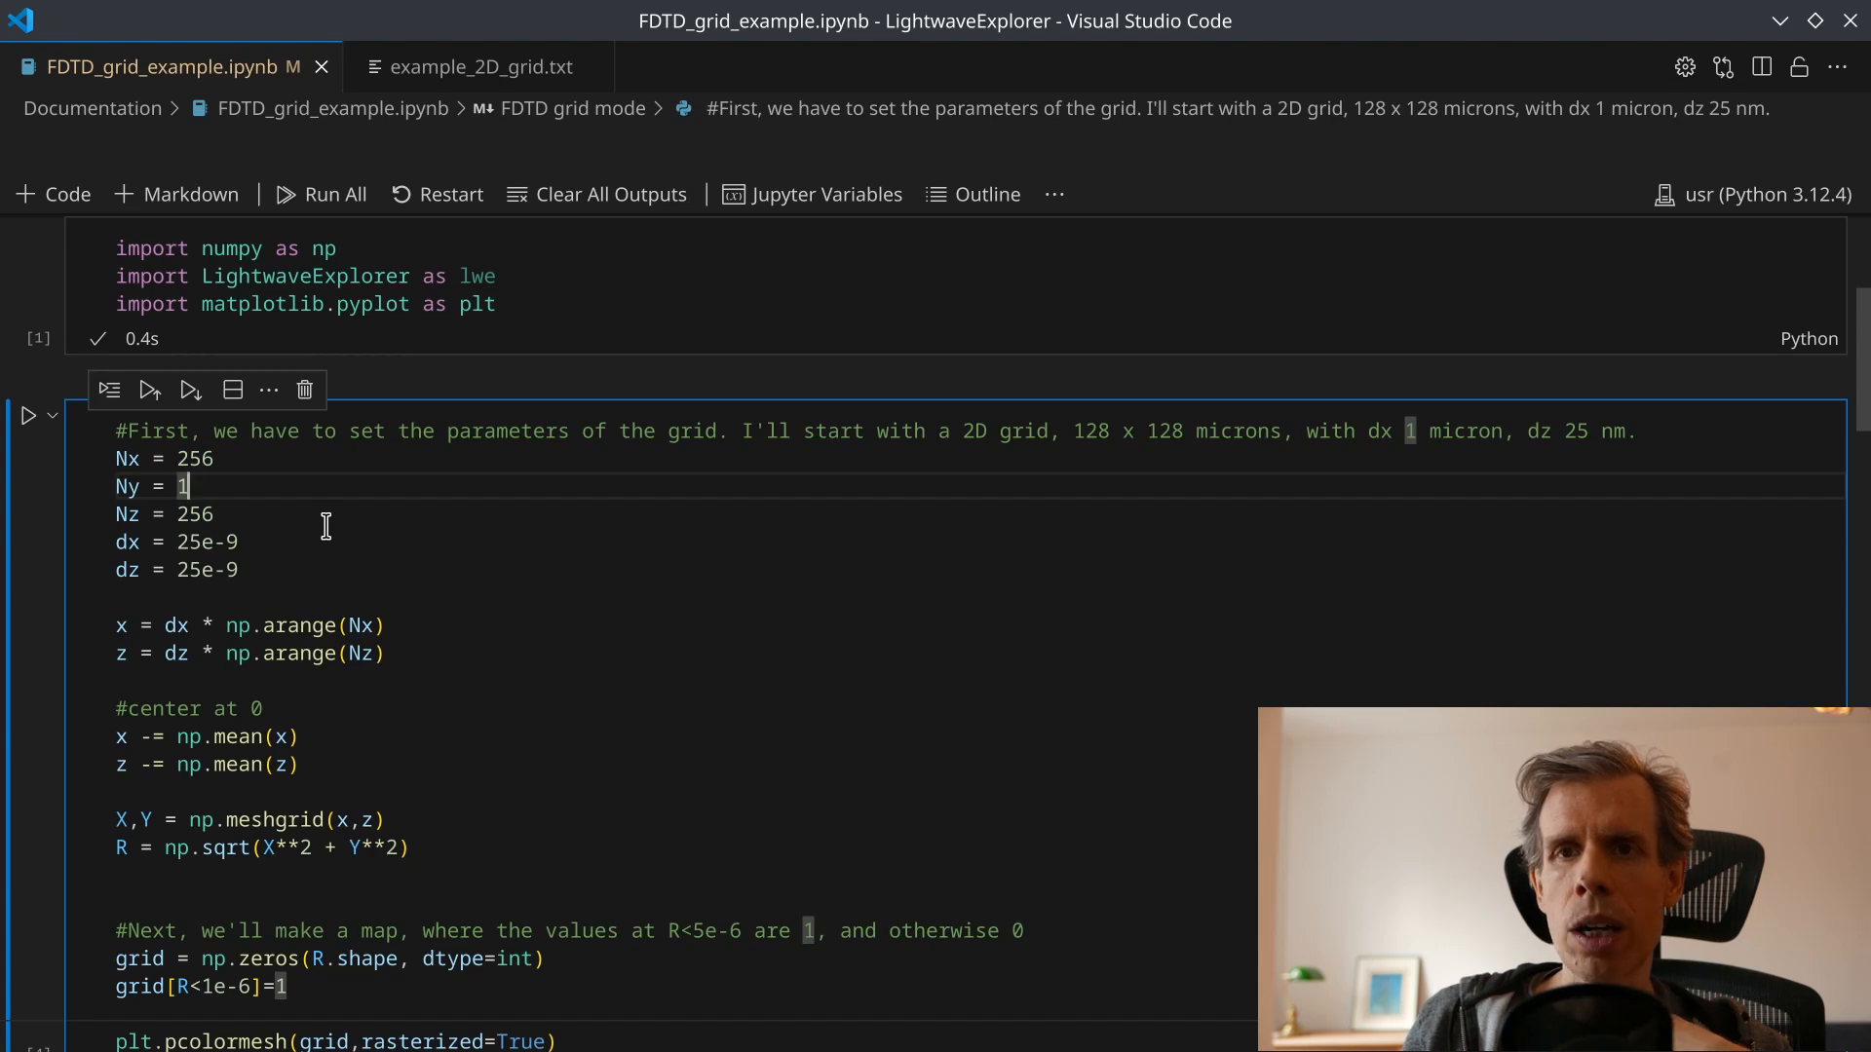
pyautogui.click(284, 537)
pyautogui.click(263, 564)
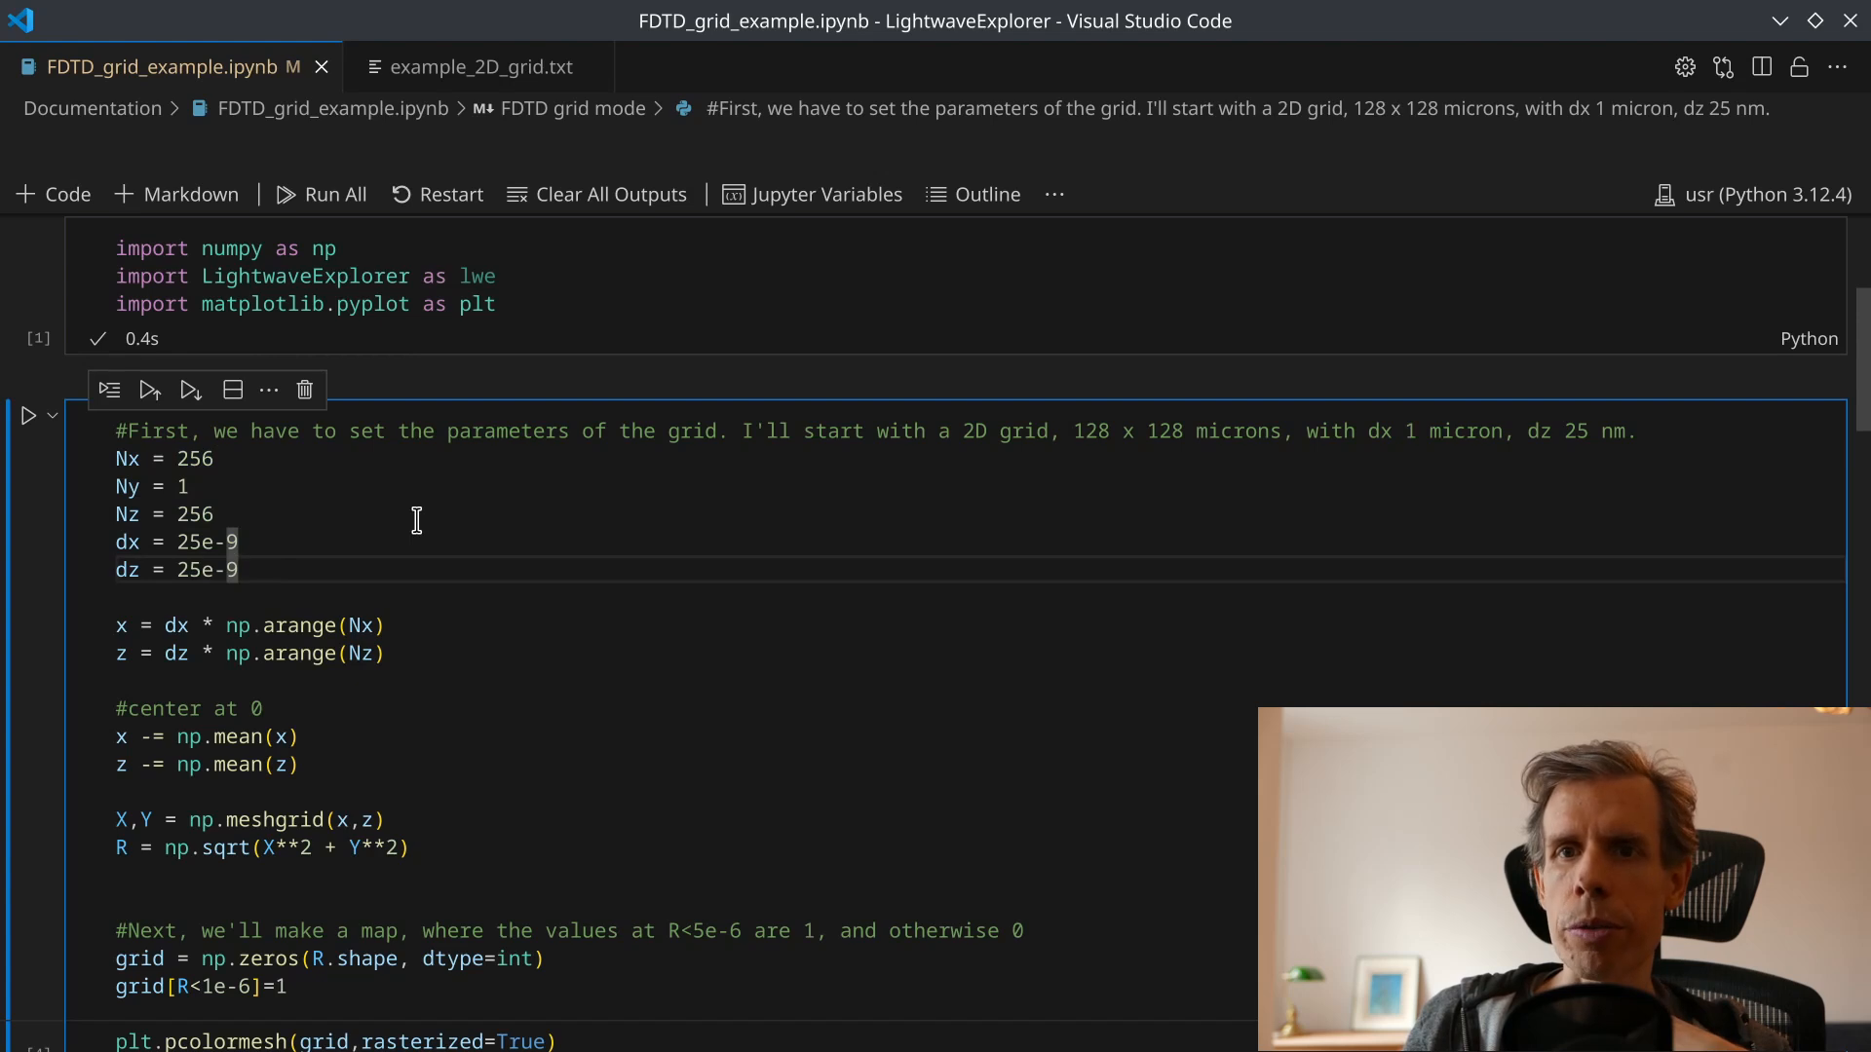
# Examine the notebook code that builds the material map and the plot of the resulting grid.
pyautogui.scroll(-3, 400, 511)
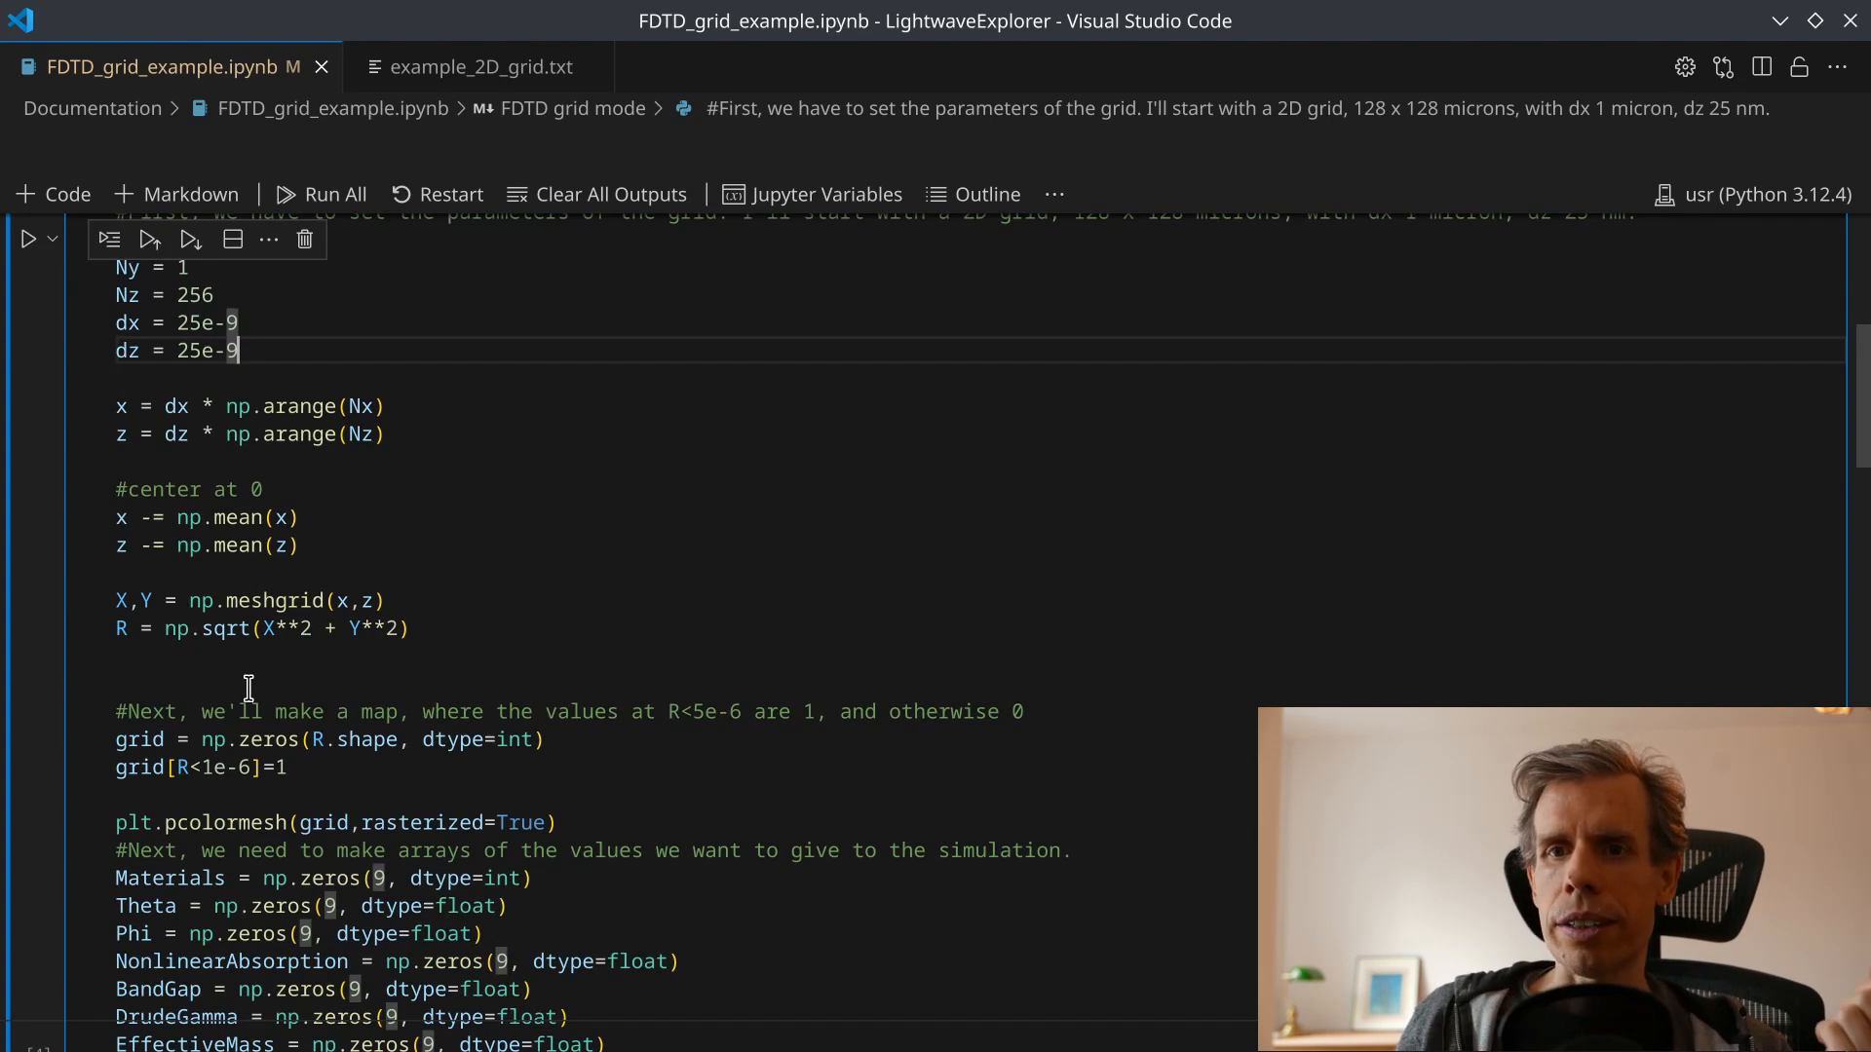
pyautogui.scroll(-15, 222, 682)
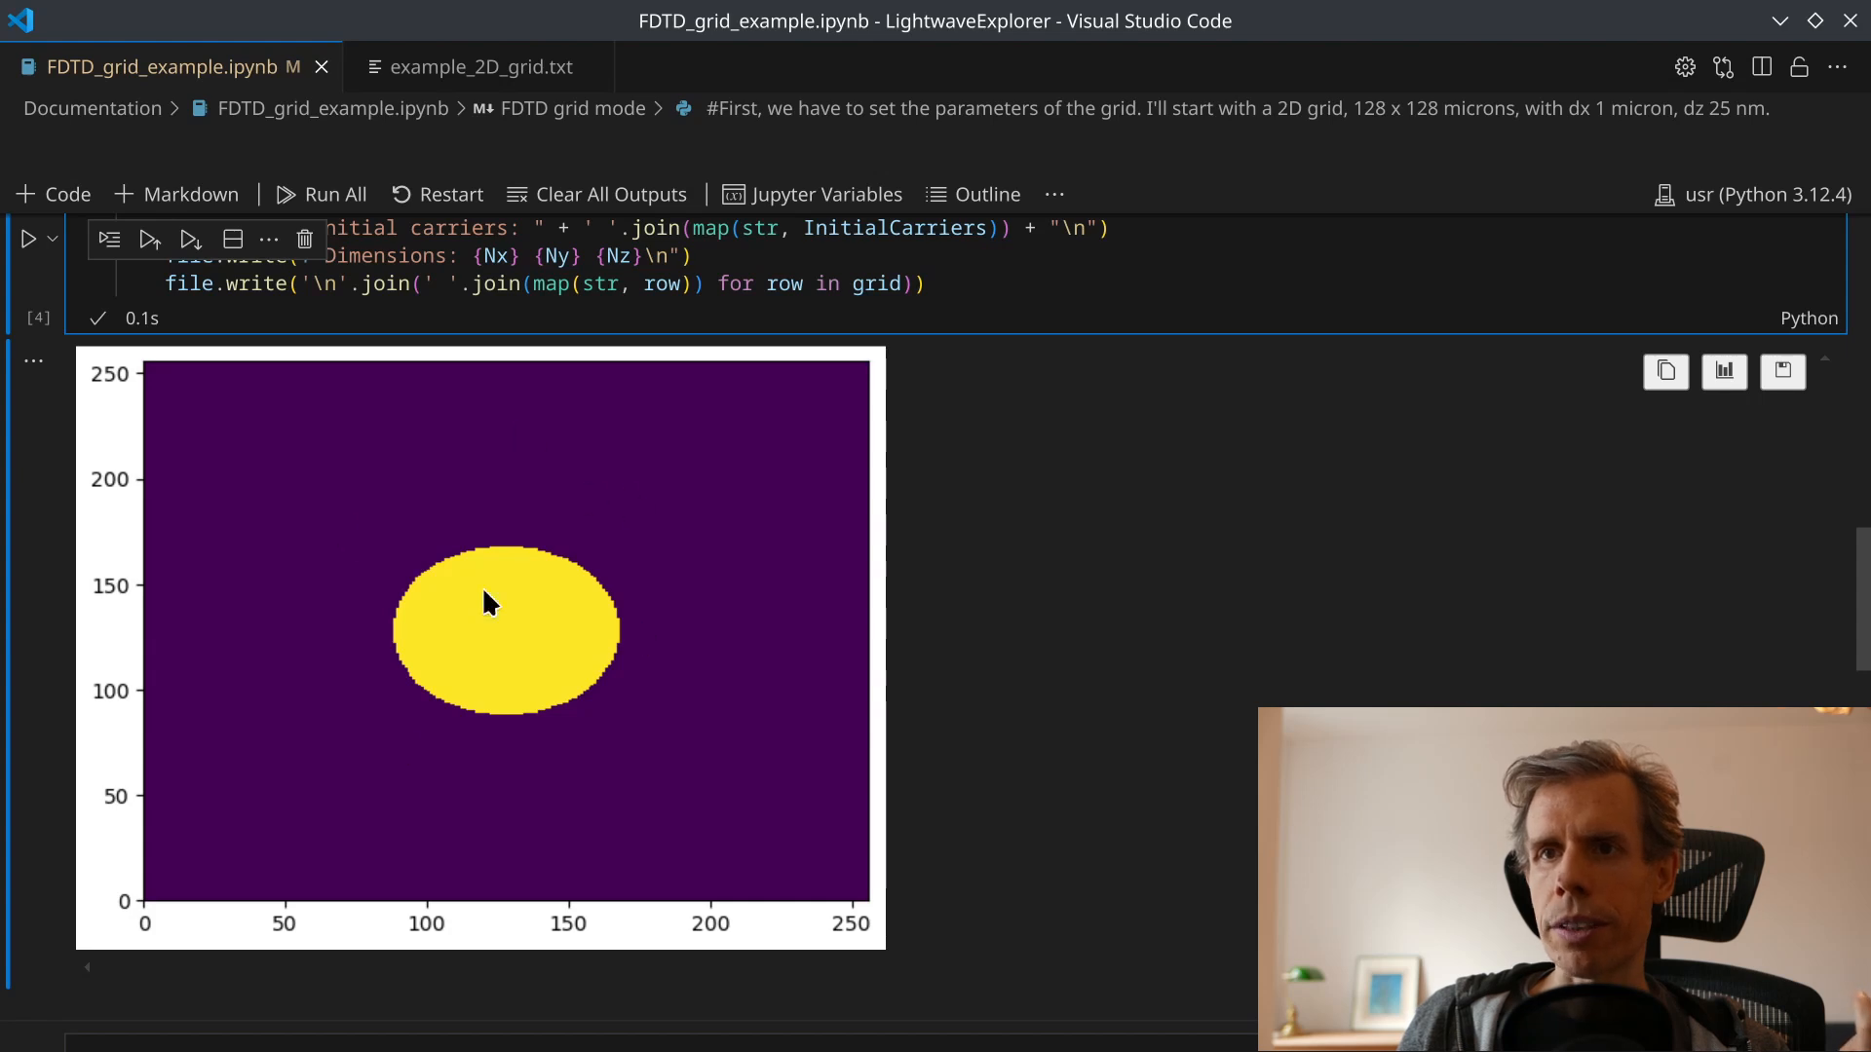
pyautogui.scroll(8, 504, 633)
pyautogui.scroll(5, 505, 590)
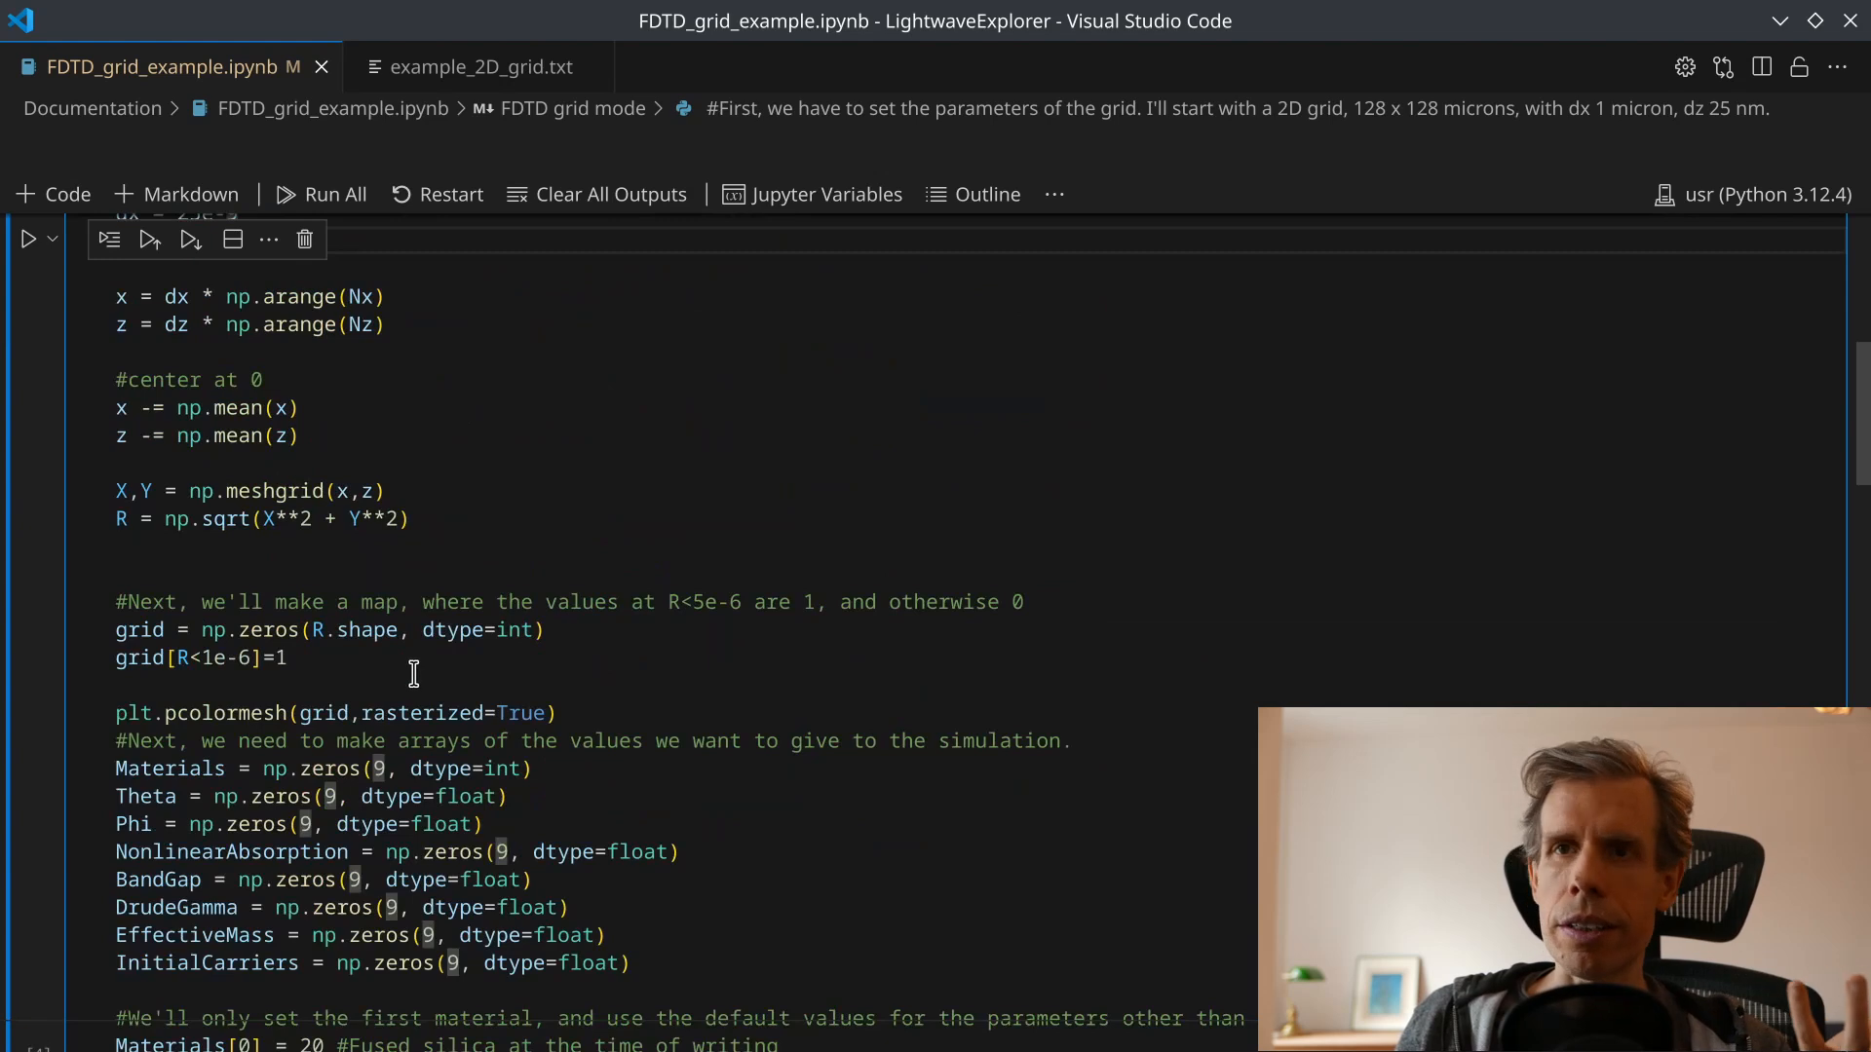
# Open example_2D_grid.txt and examine its header fields, including materials, theta, phi, nonlinear absorption and effective mass.
pyautogui.click(439, 68)
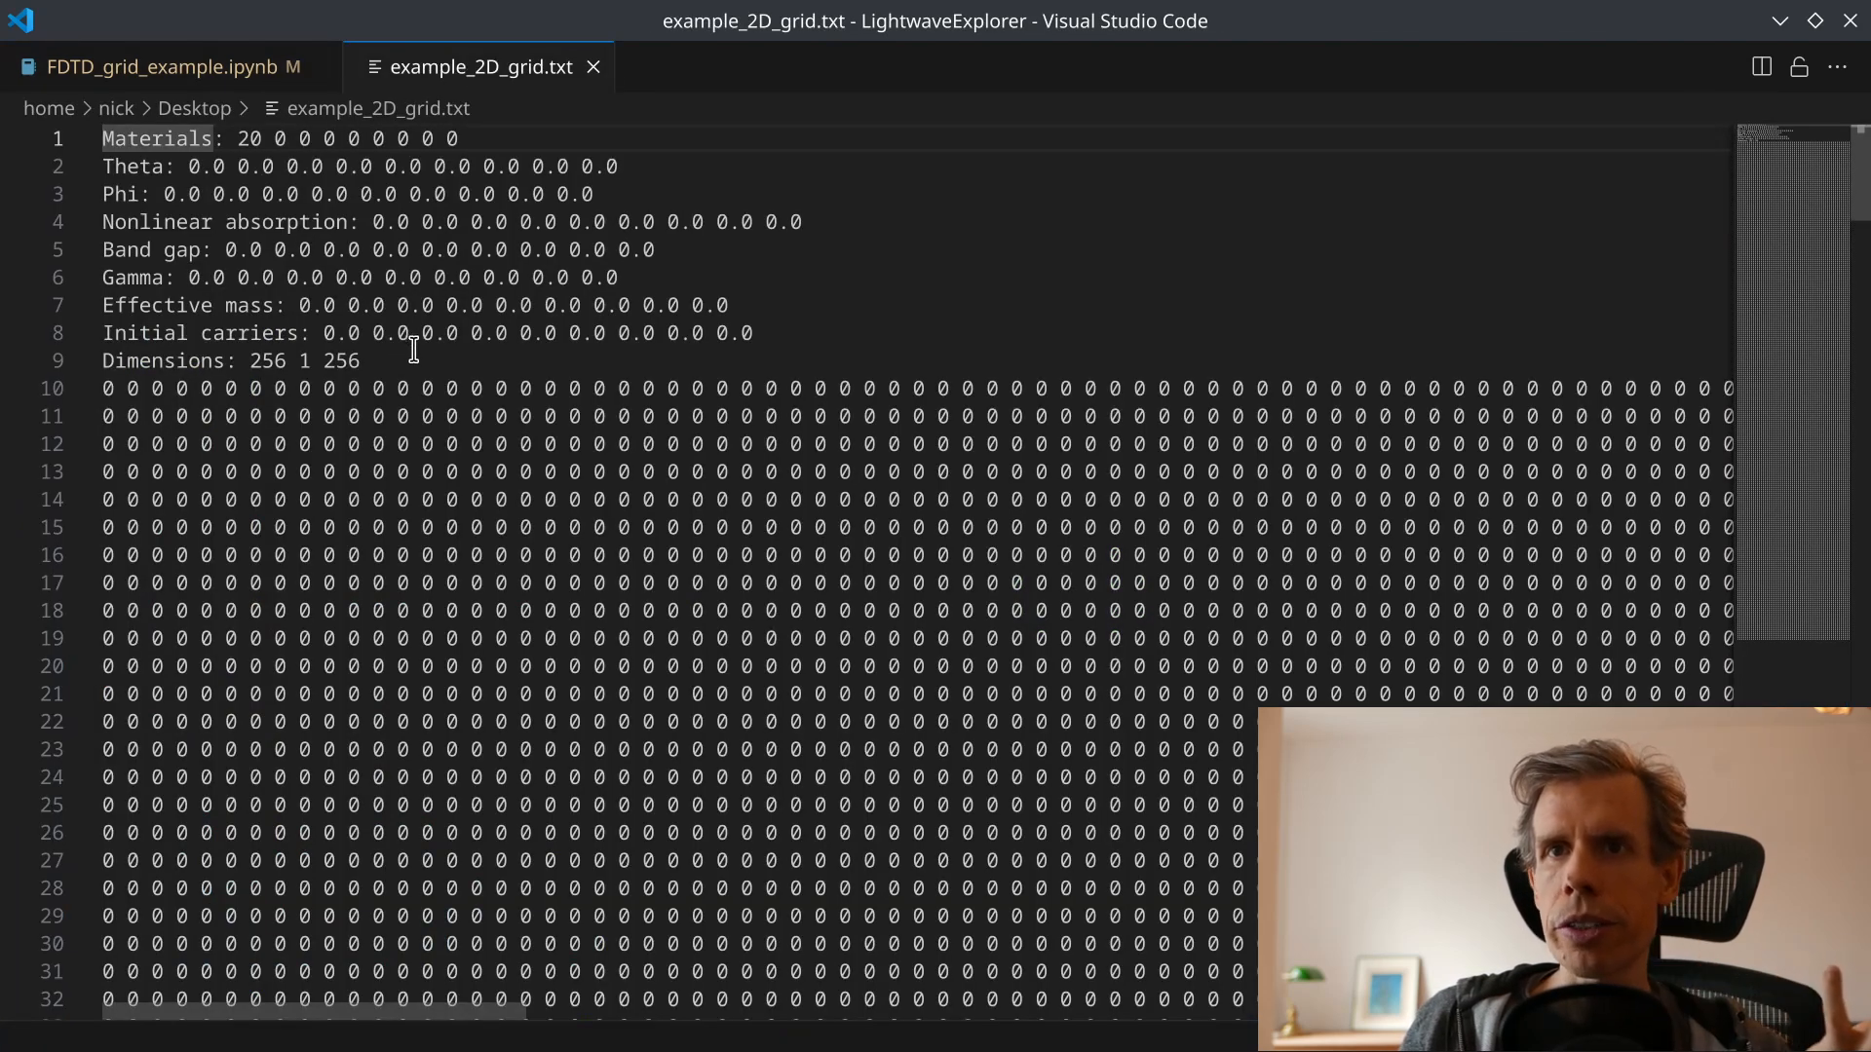
pyautogui.moveTo(781, 323); pyautogui.dragTo(102, 139)
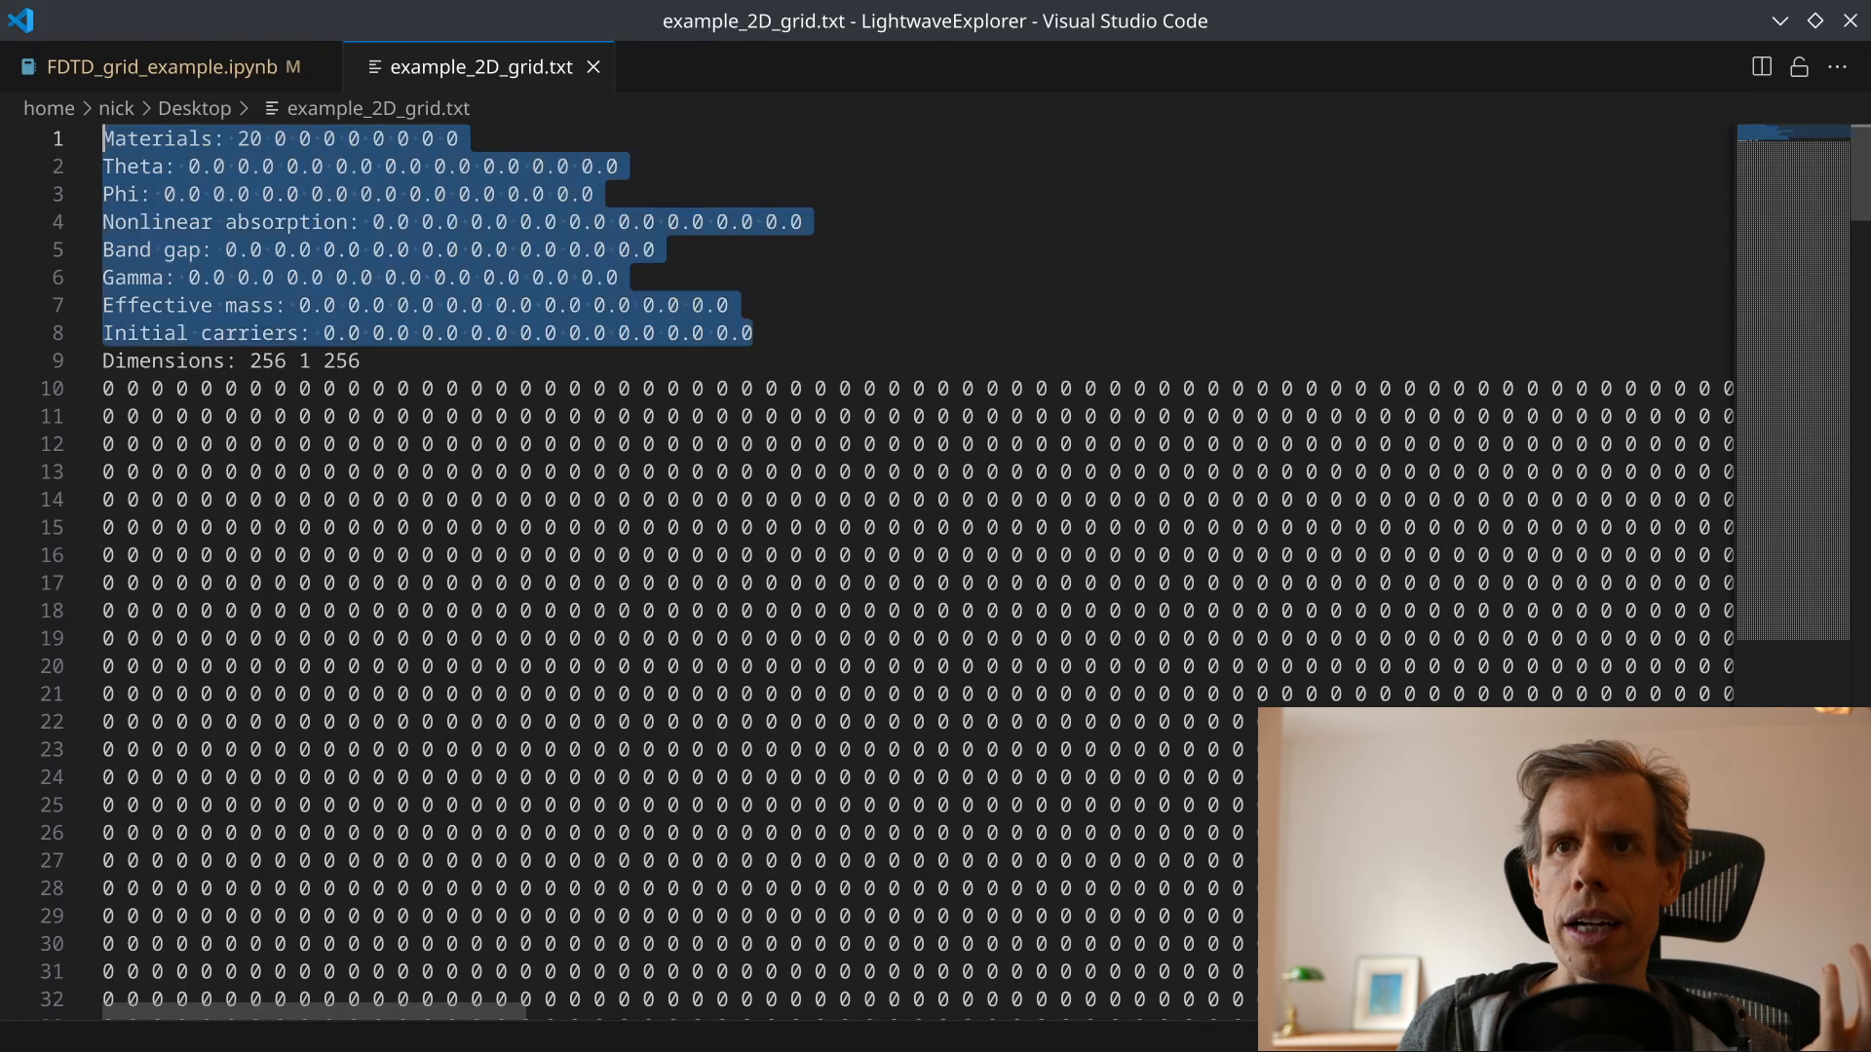
pyautogui.click(878, 240)
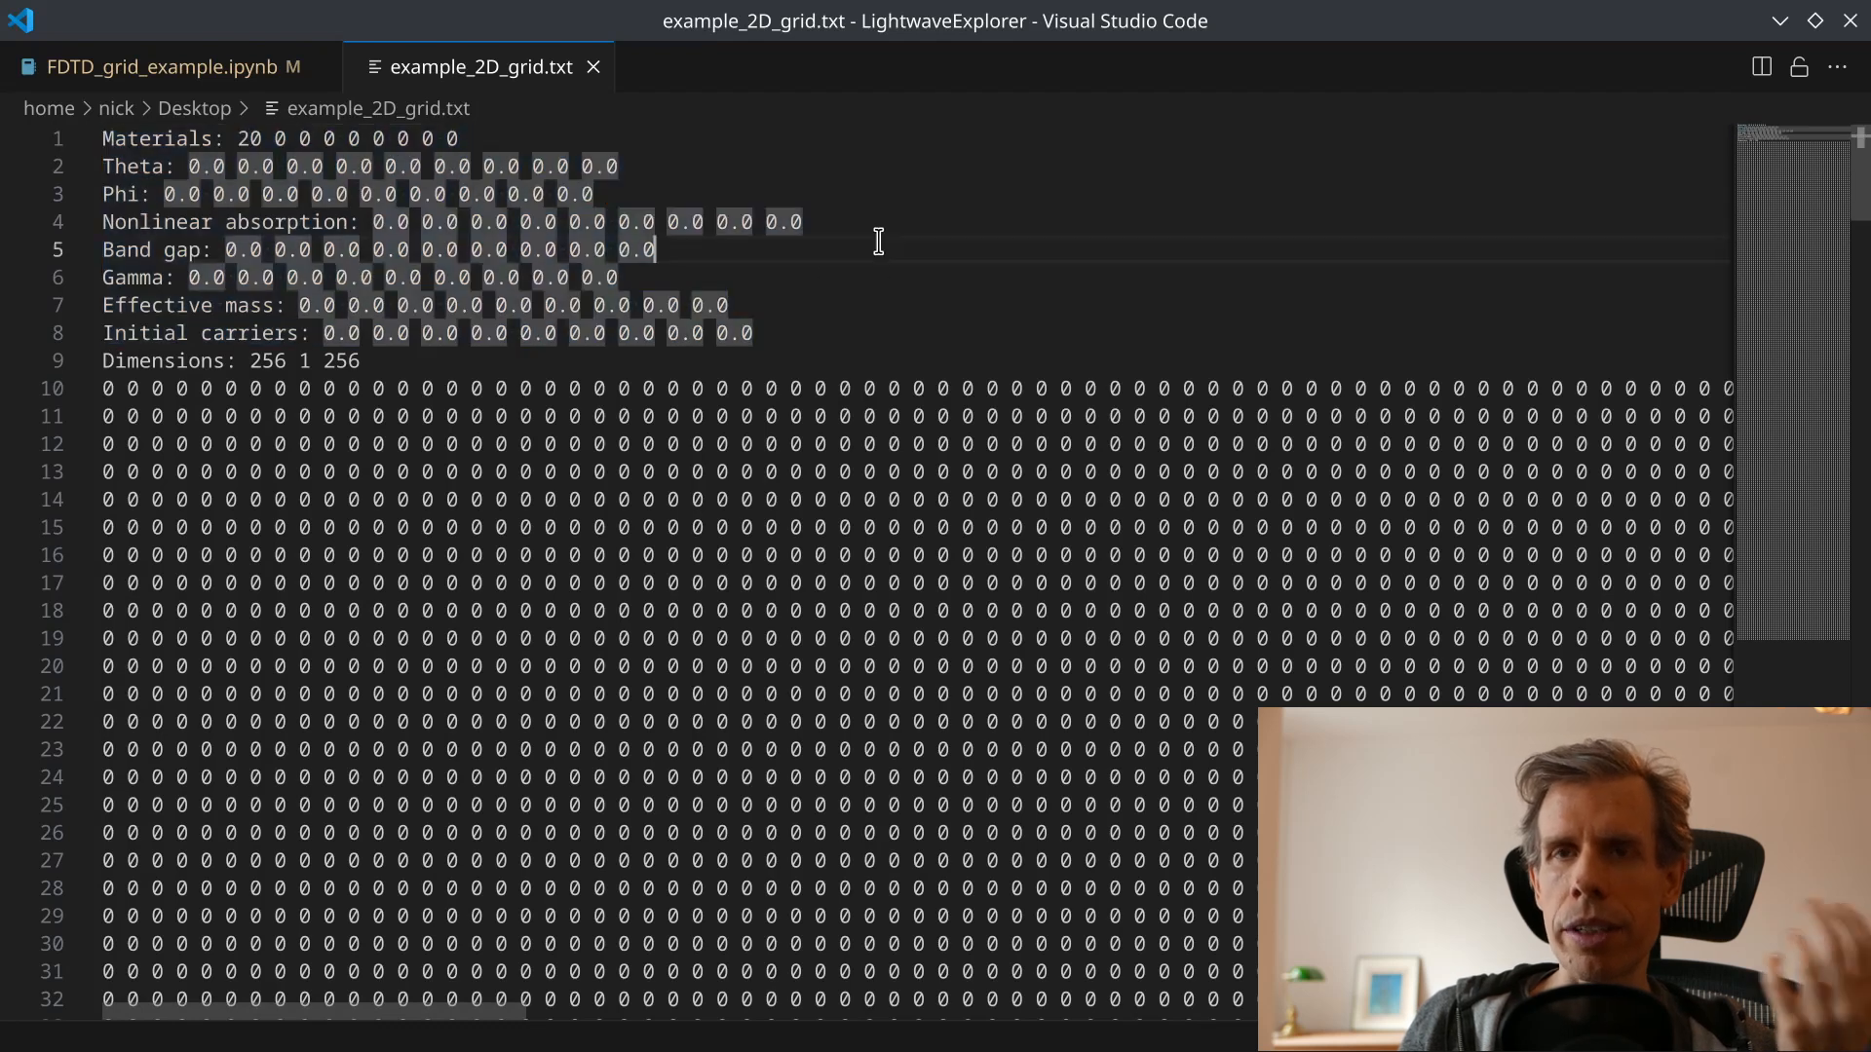
pyautogui.doubleClick(140, 137)
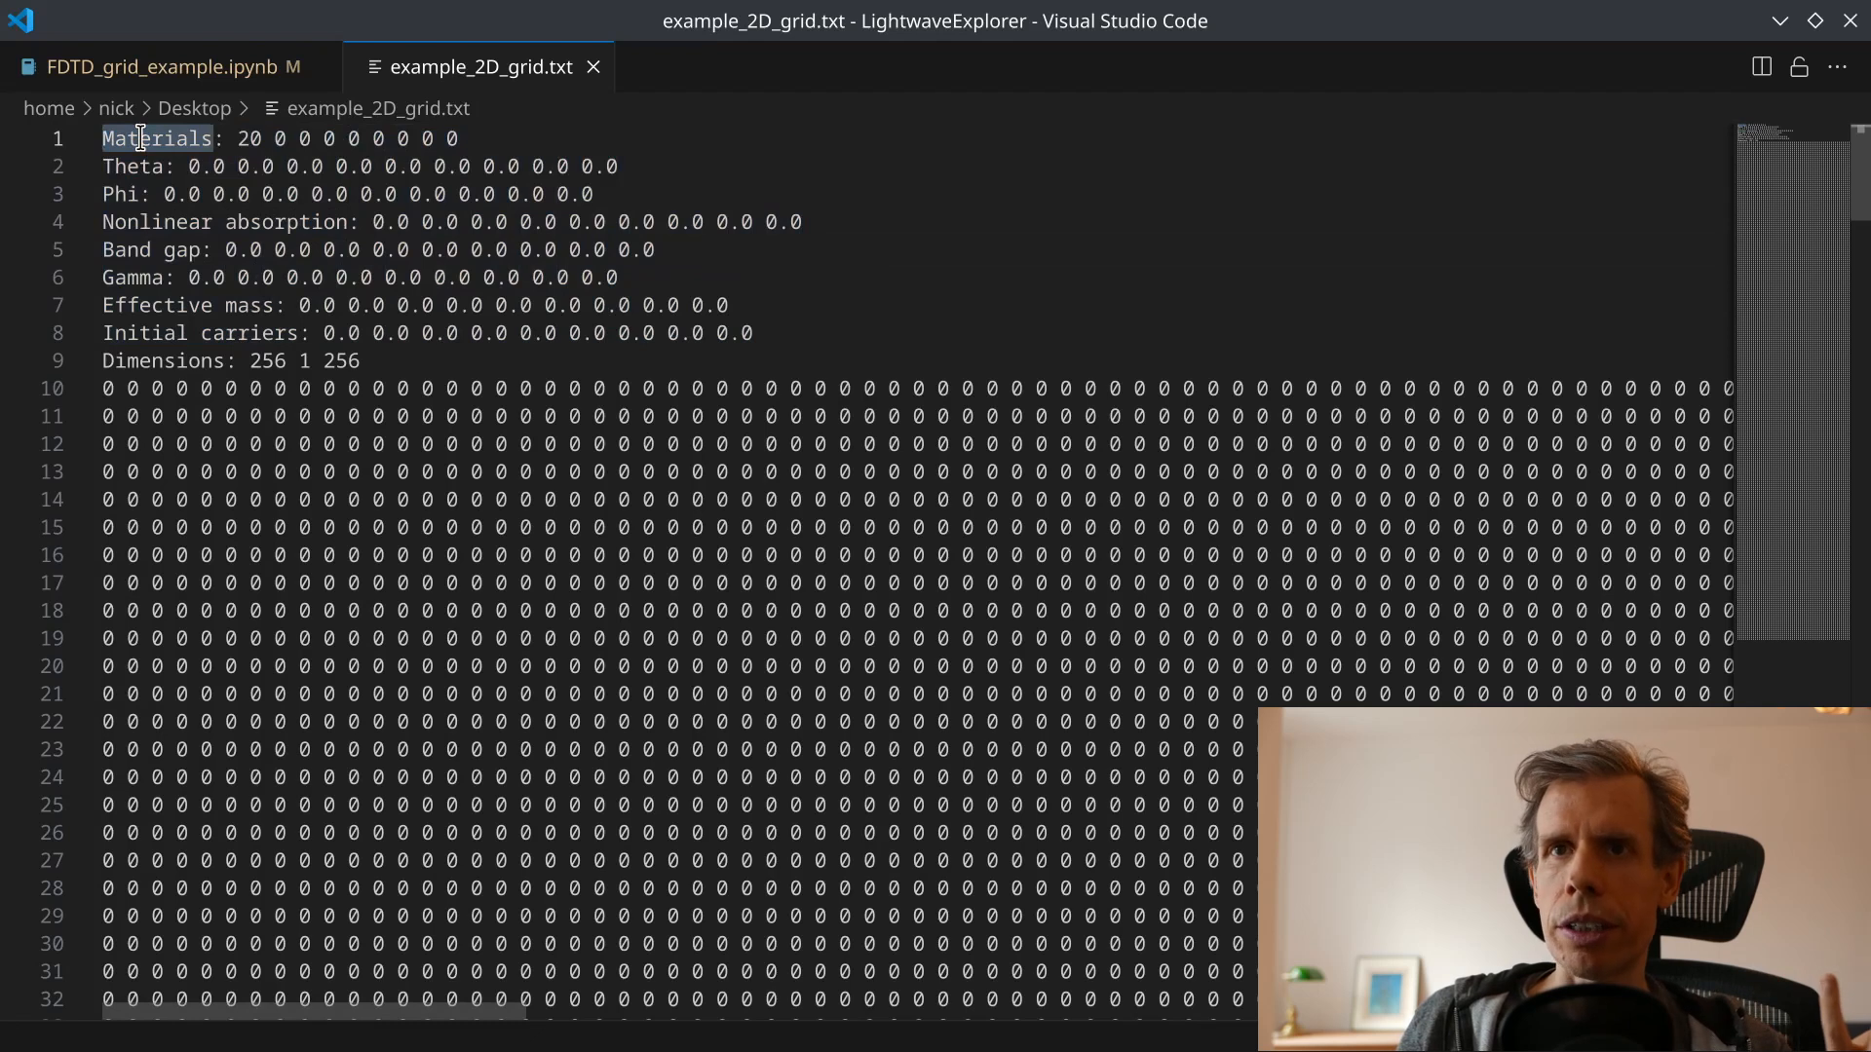
pyautogui.doubleClick(250, 138)
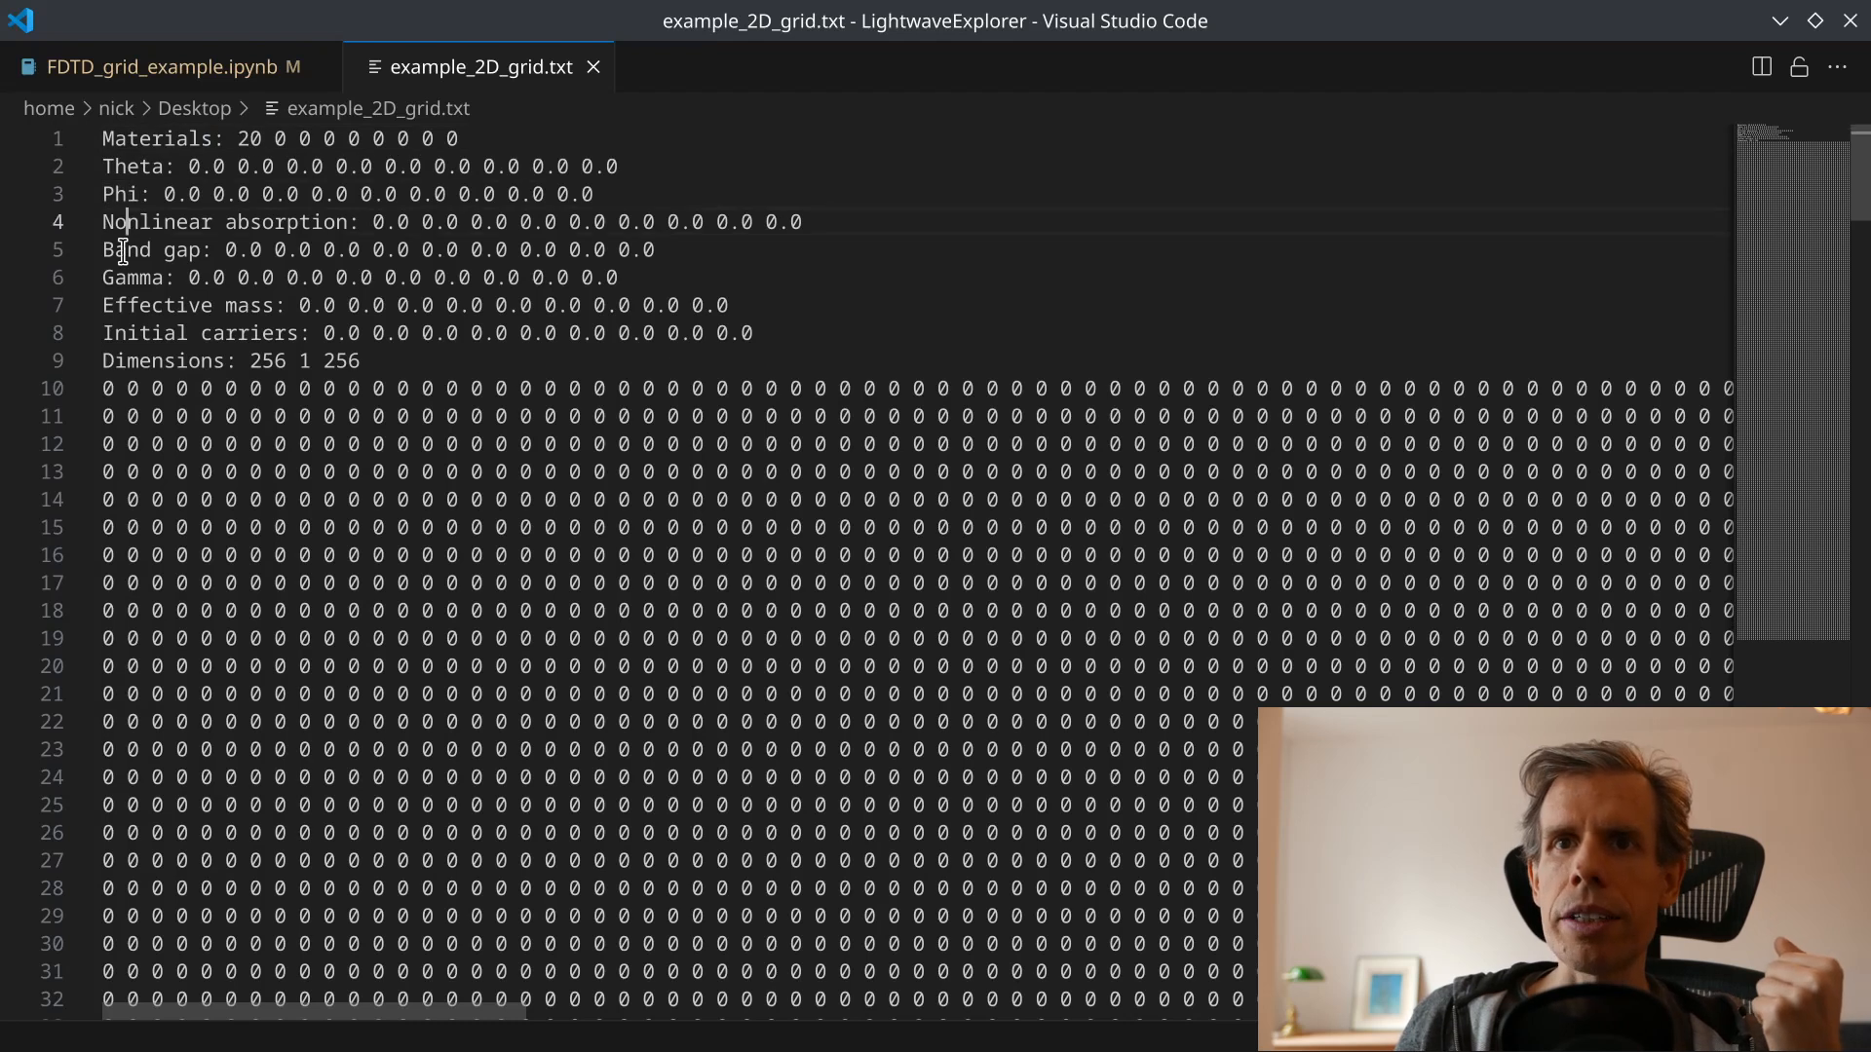
pyautogui.click(128, 295)
pyautogui.doubleClick(128, 302)
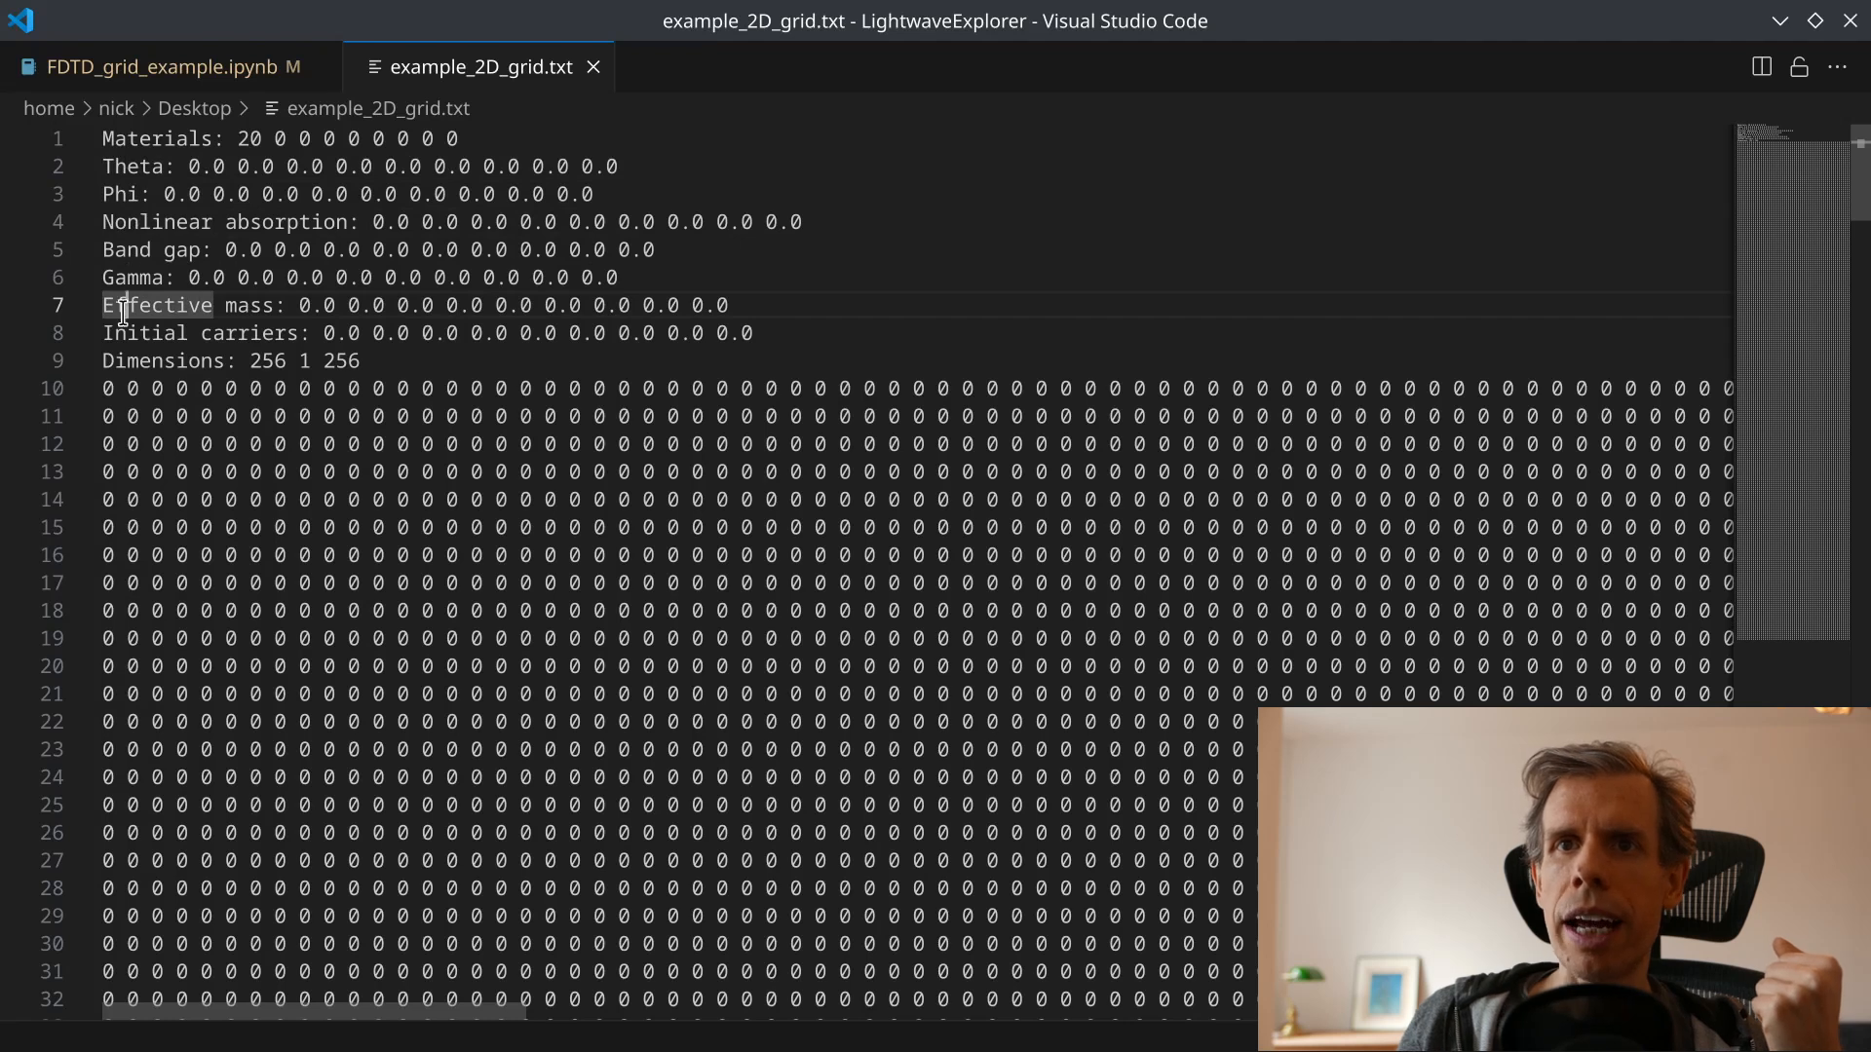
pyautogui.click(126, 164)
pyautogui.click(114, 196)
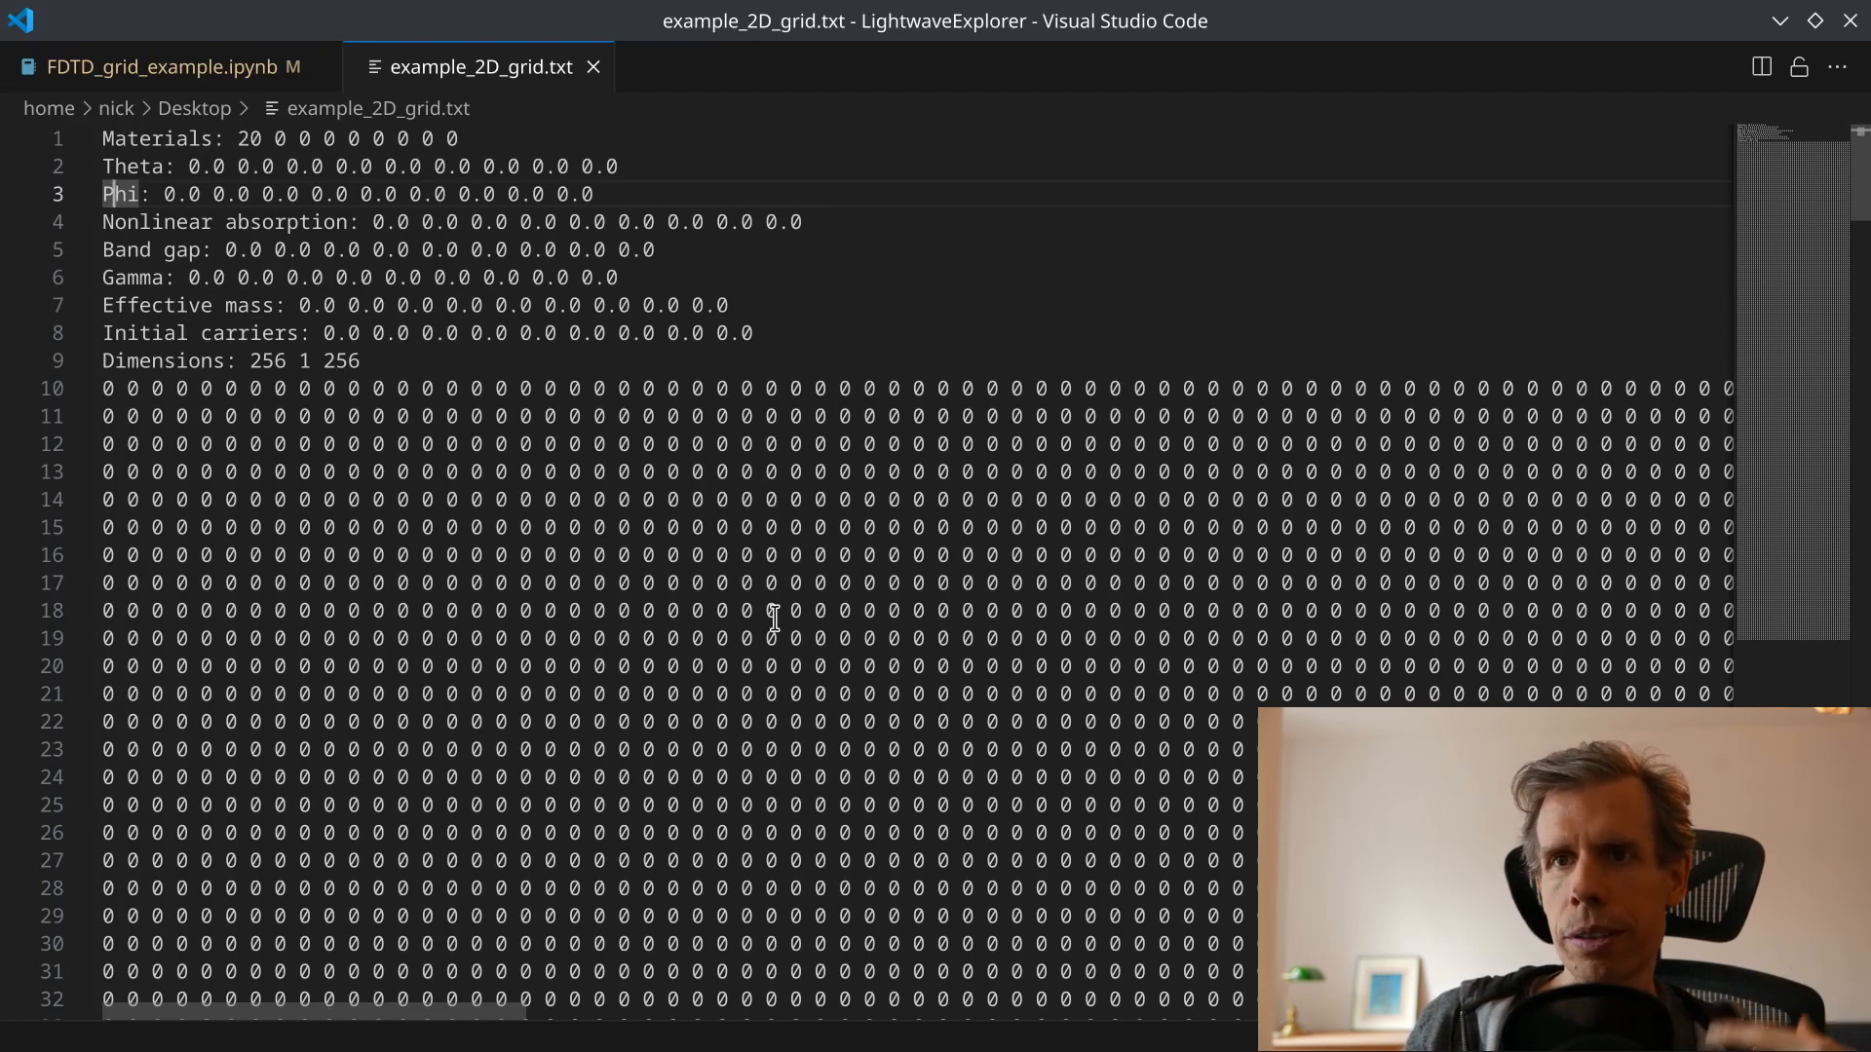
# Examine the grid rows of example_2D_grid.txt around the circular region filled with material index 1.
pyautogui.moveTo(517, 1010); pyautogui.dragTo(694, 1008)
pyautogui.scroll(-3, 810, 661)
pyautogui.scroll(-20, 810, 660)
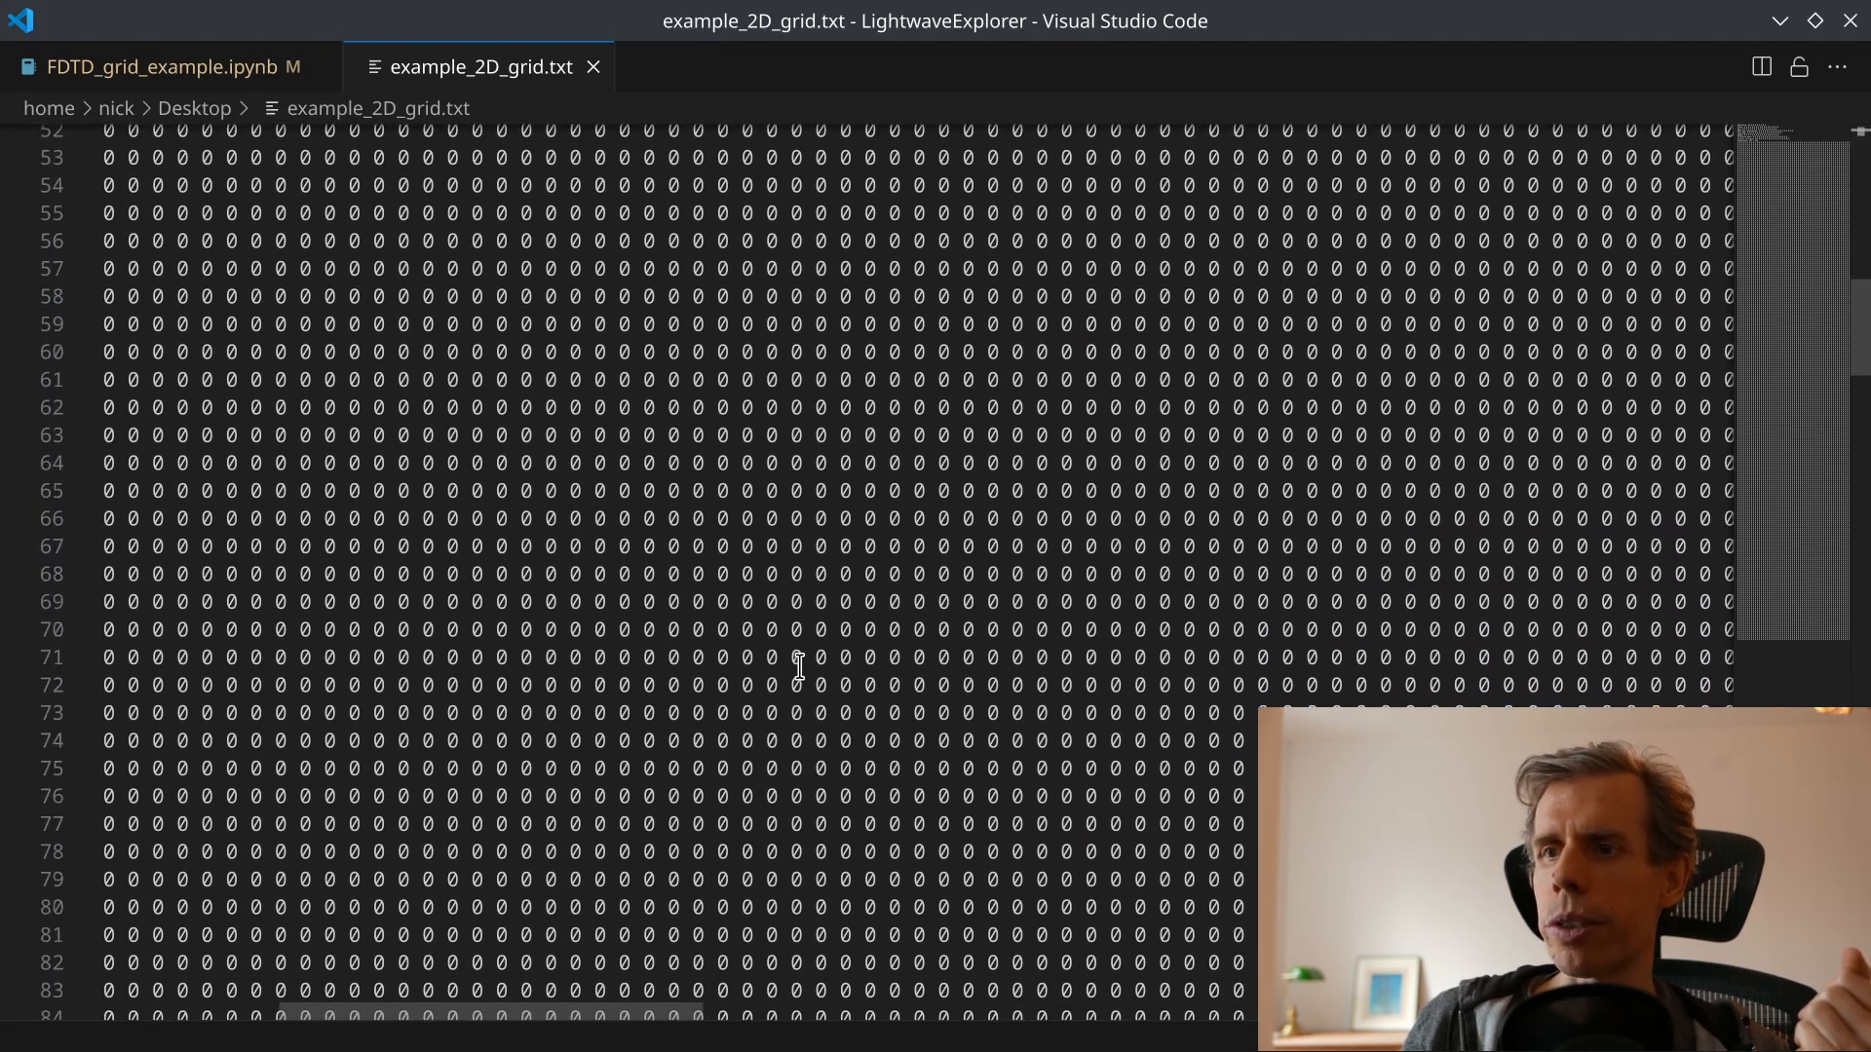
pyautogui.scroll(-4, 787, 670)
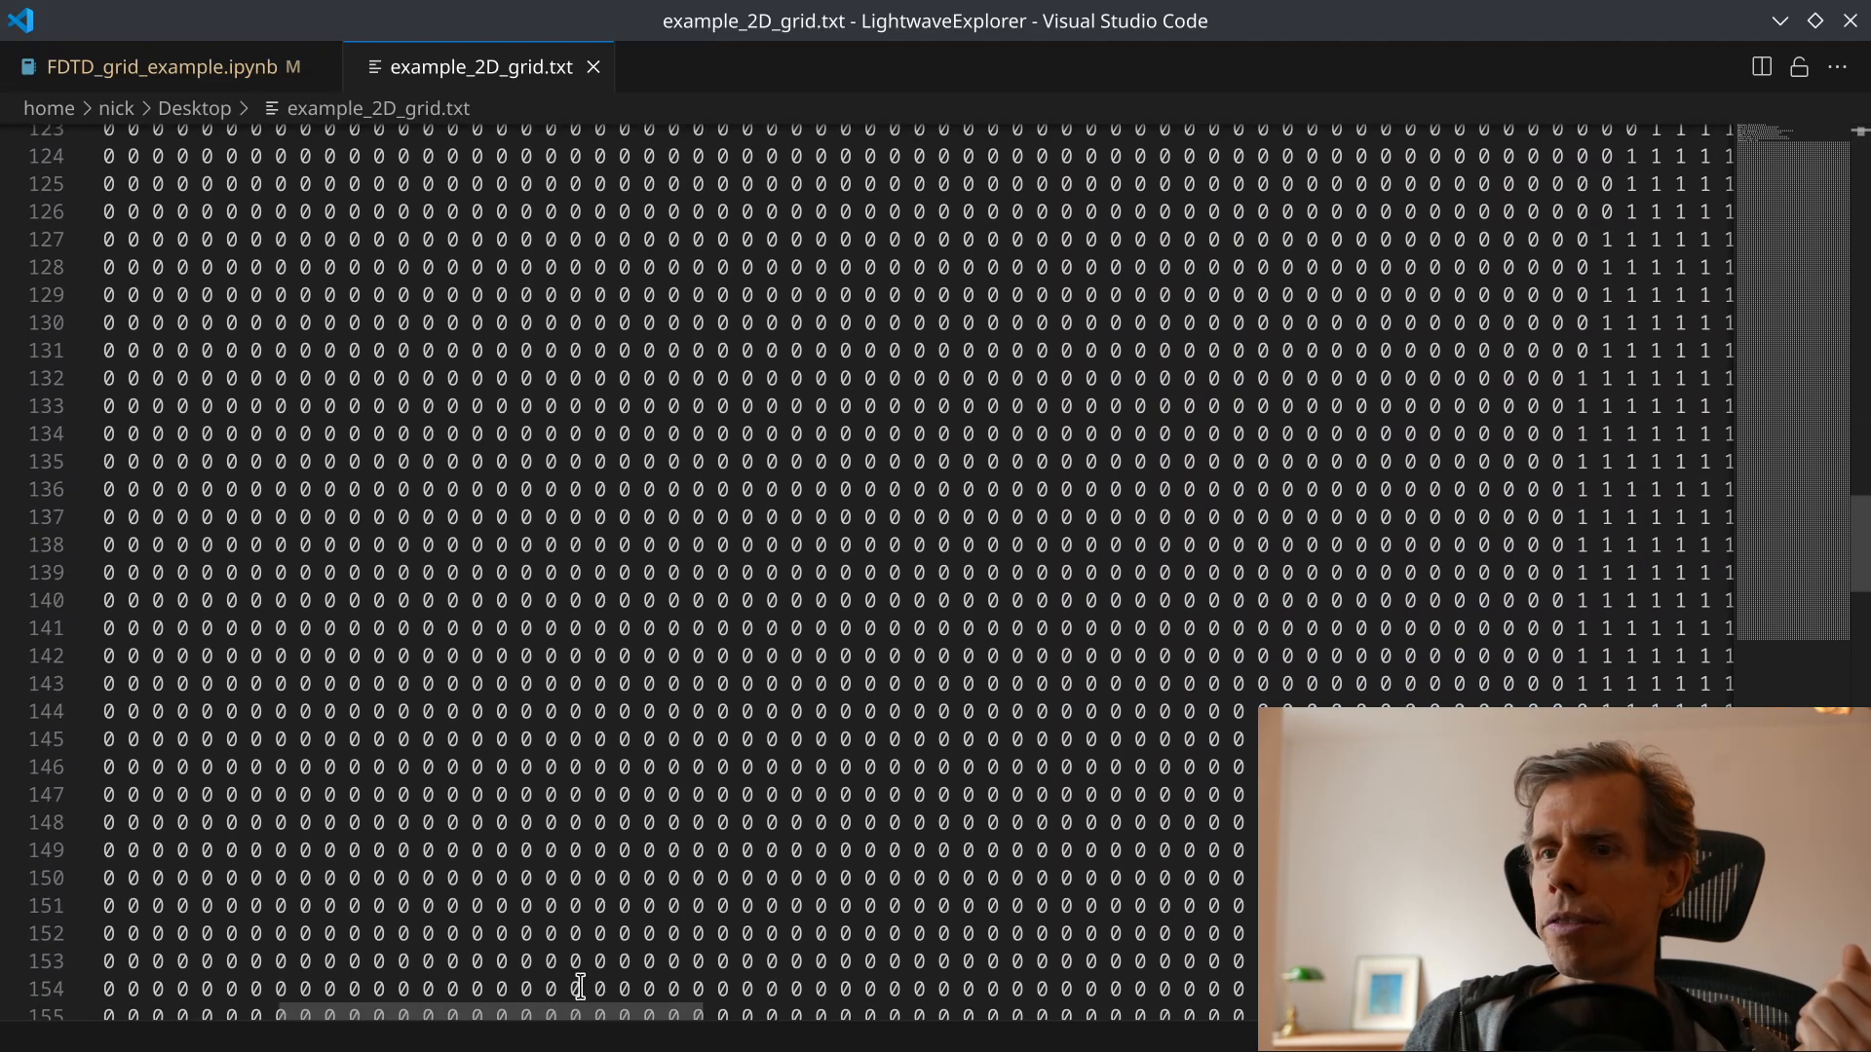
pyautogui.moveTo(577, 1015); pyautogui.dragTo(889, 1031)
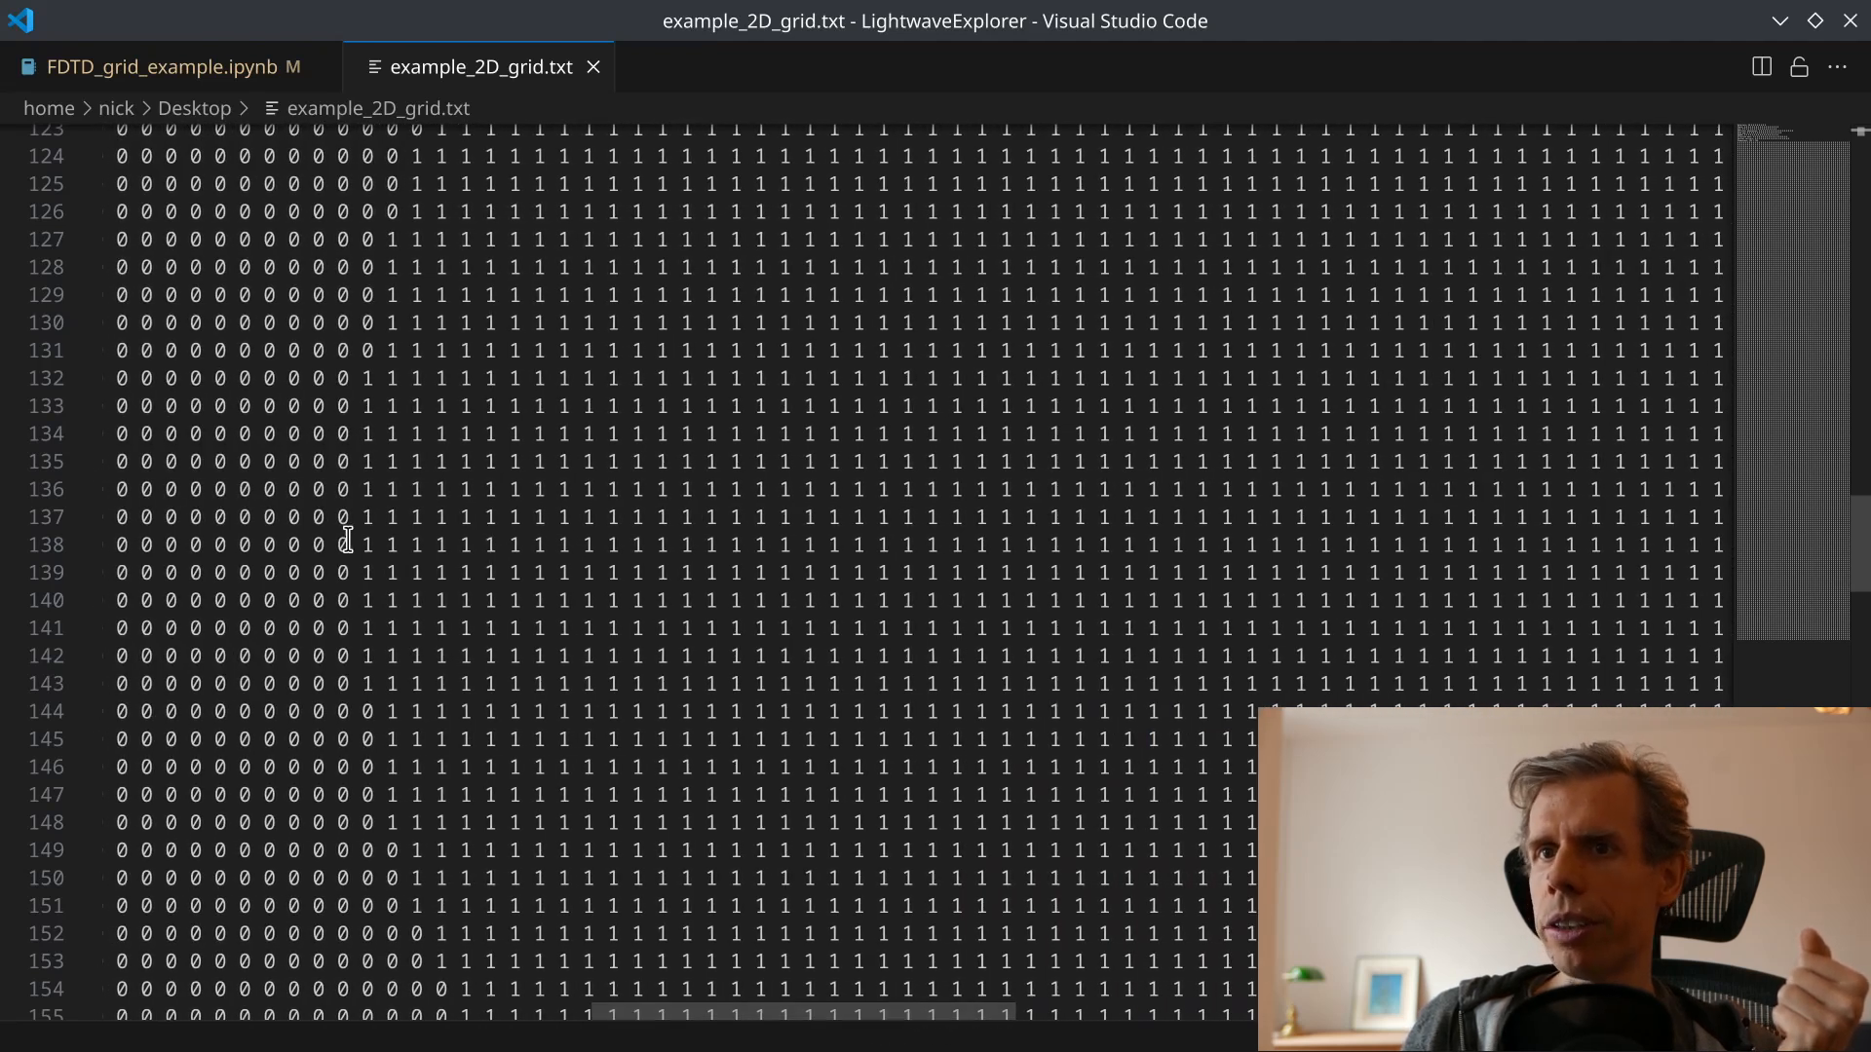
pyautogui.scroll(13, 535, 681)
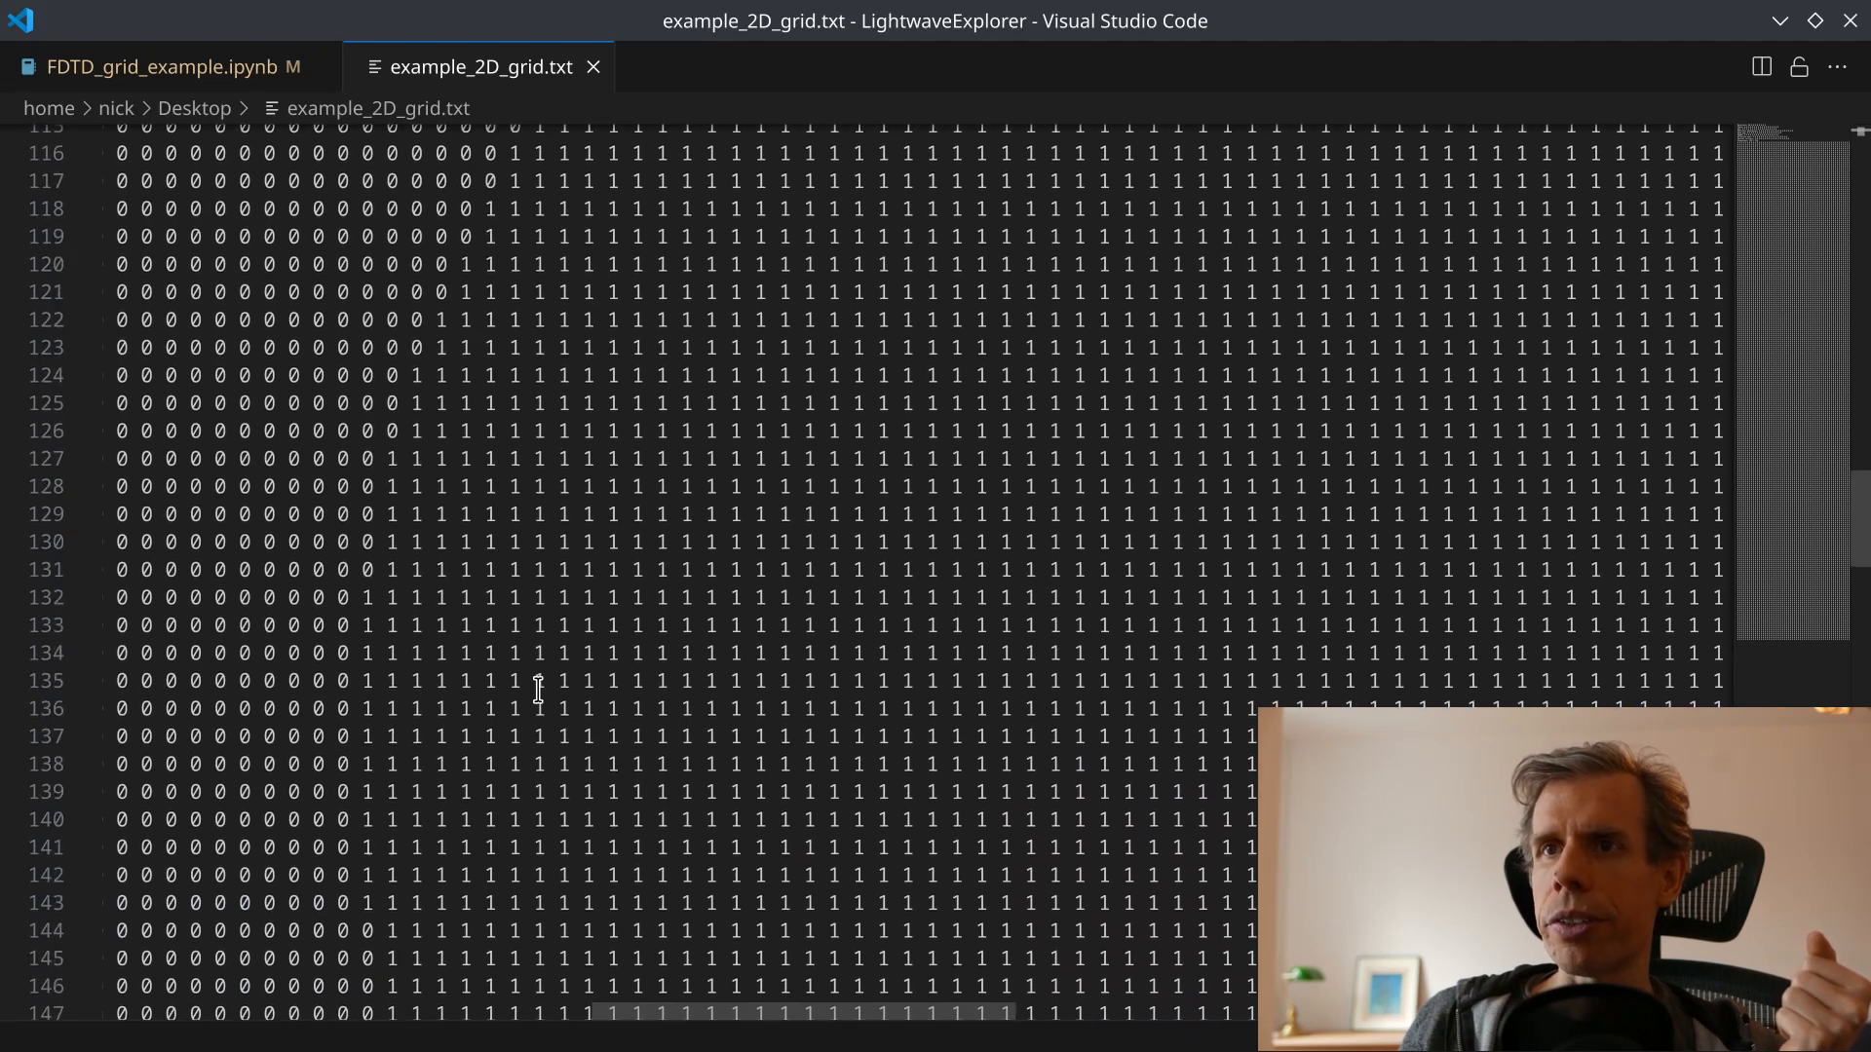
pyautogui.scroll(-14, 542, 669)
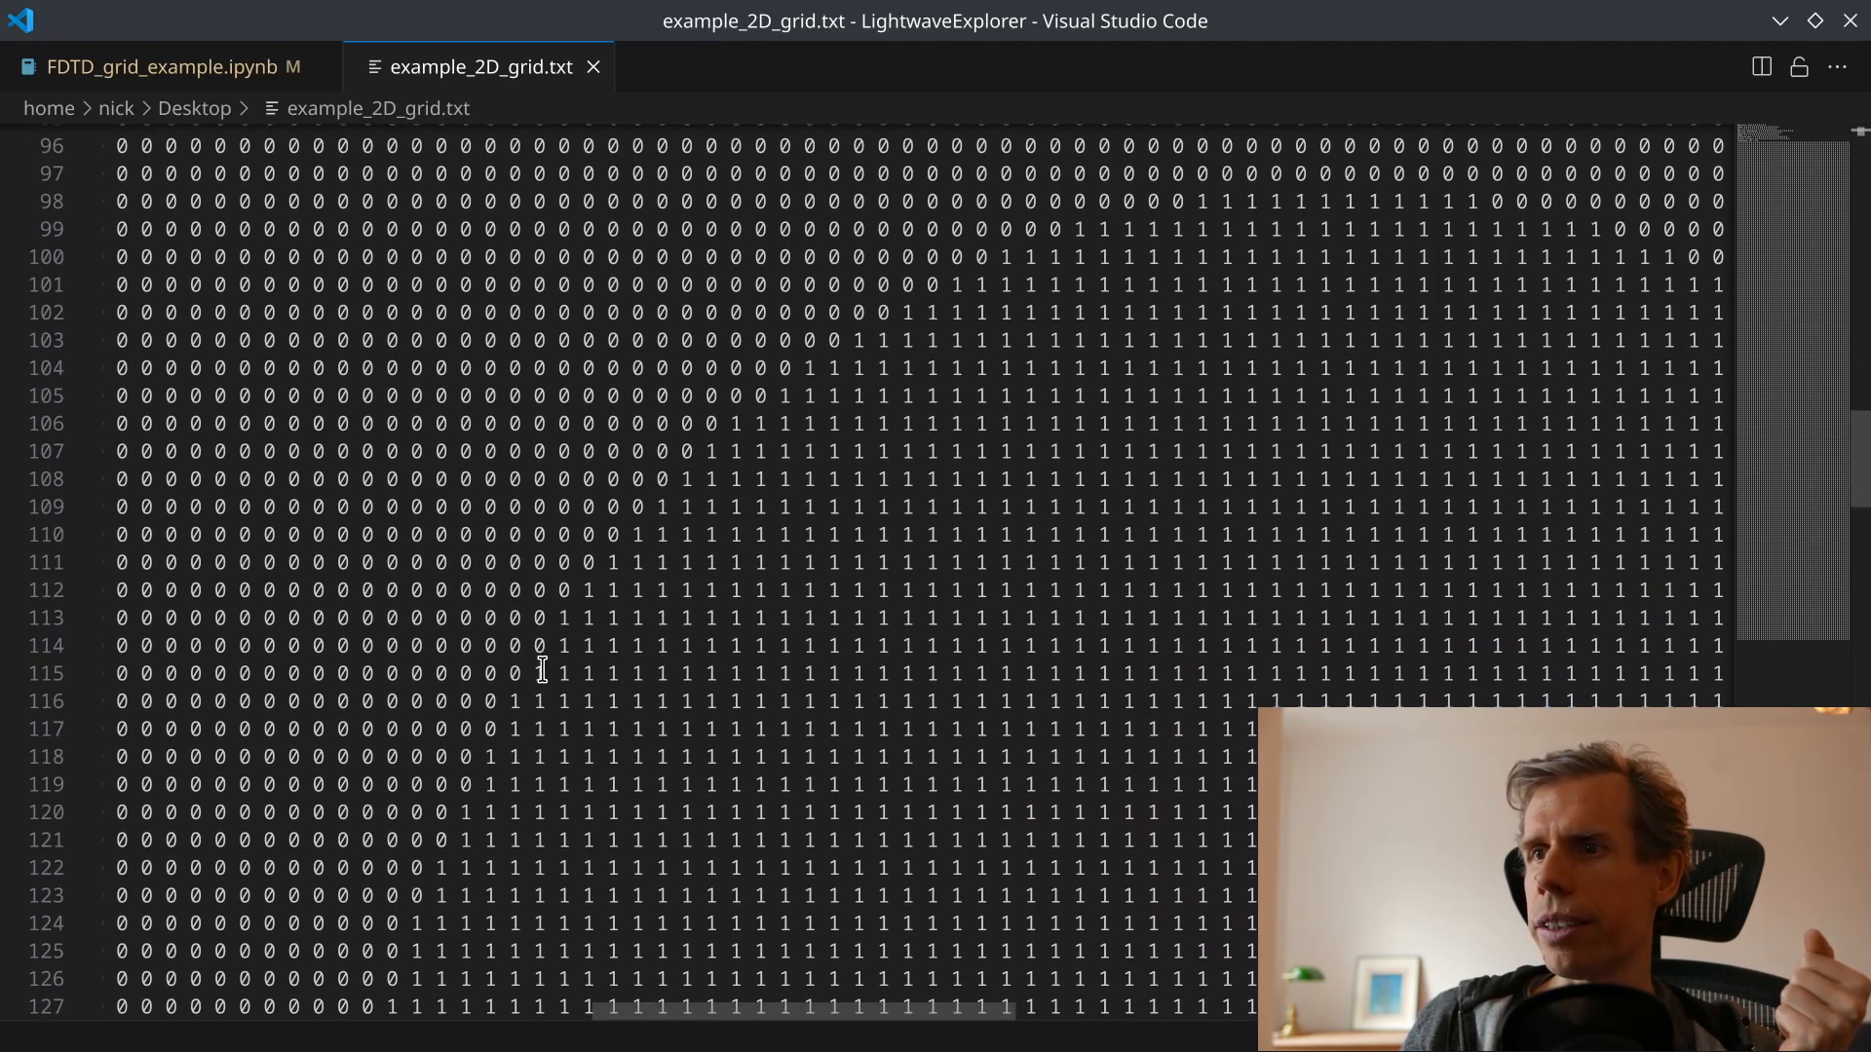
pyautogui.scroll(-4, 543, 663)
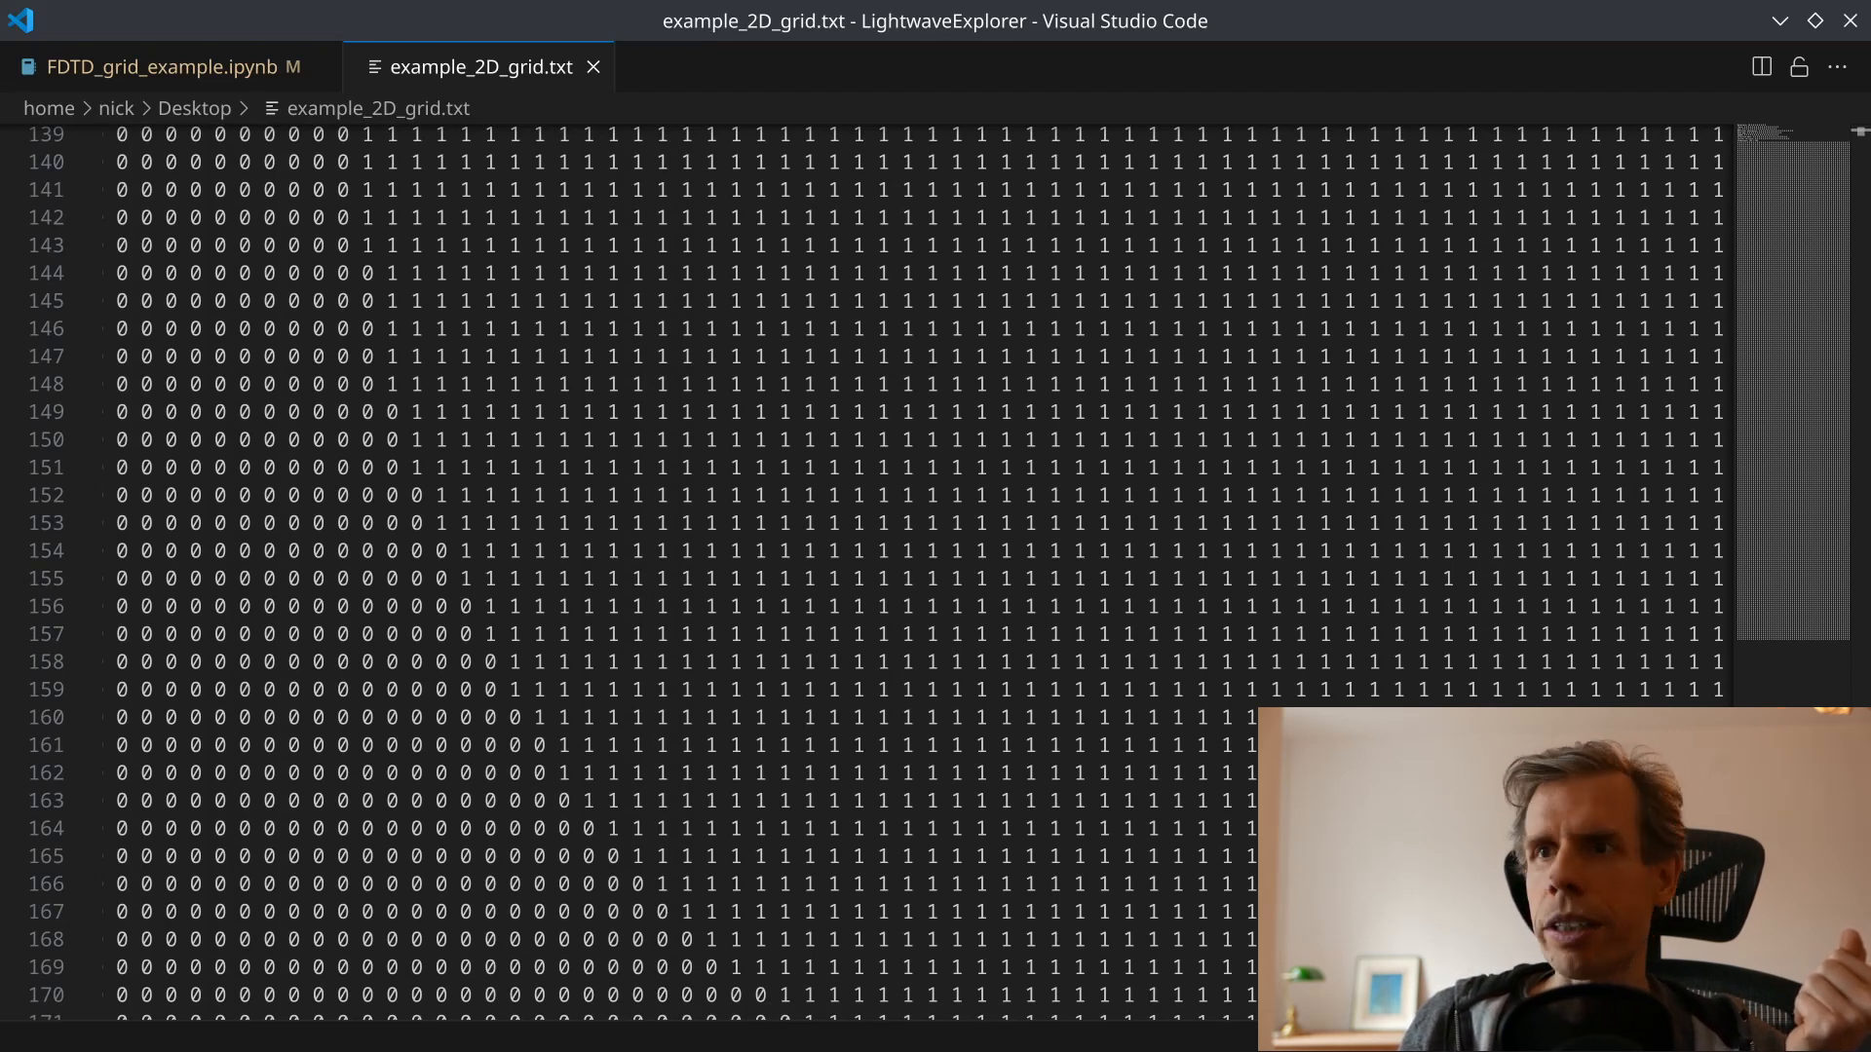
# Switch to Lightwave Explorer, clear the optics database, and load example_2D_grid.txt from the Desktop into it.
pyautogui.hotkey('alt', 'Tab')
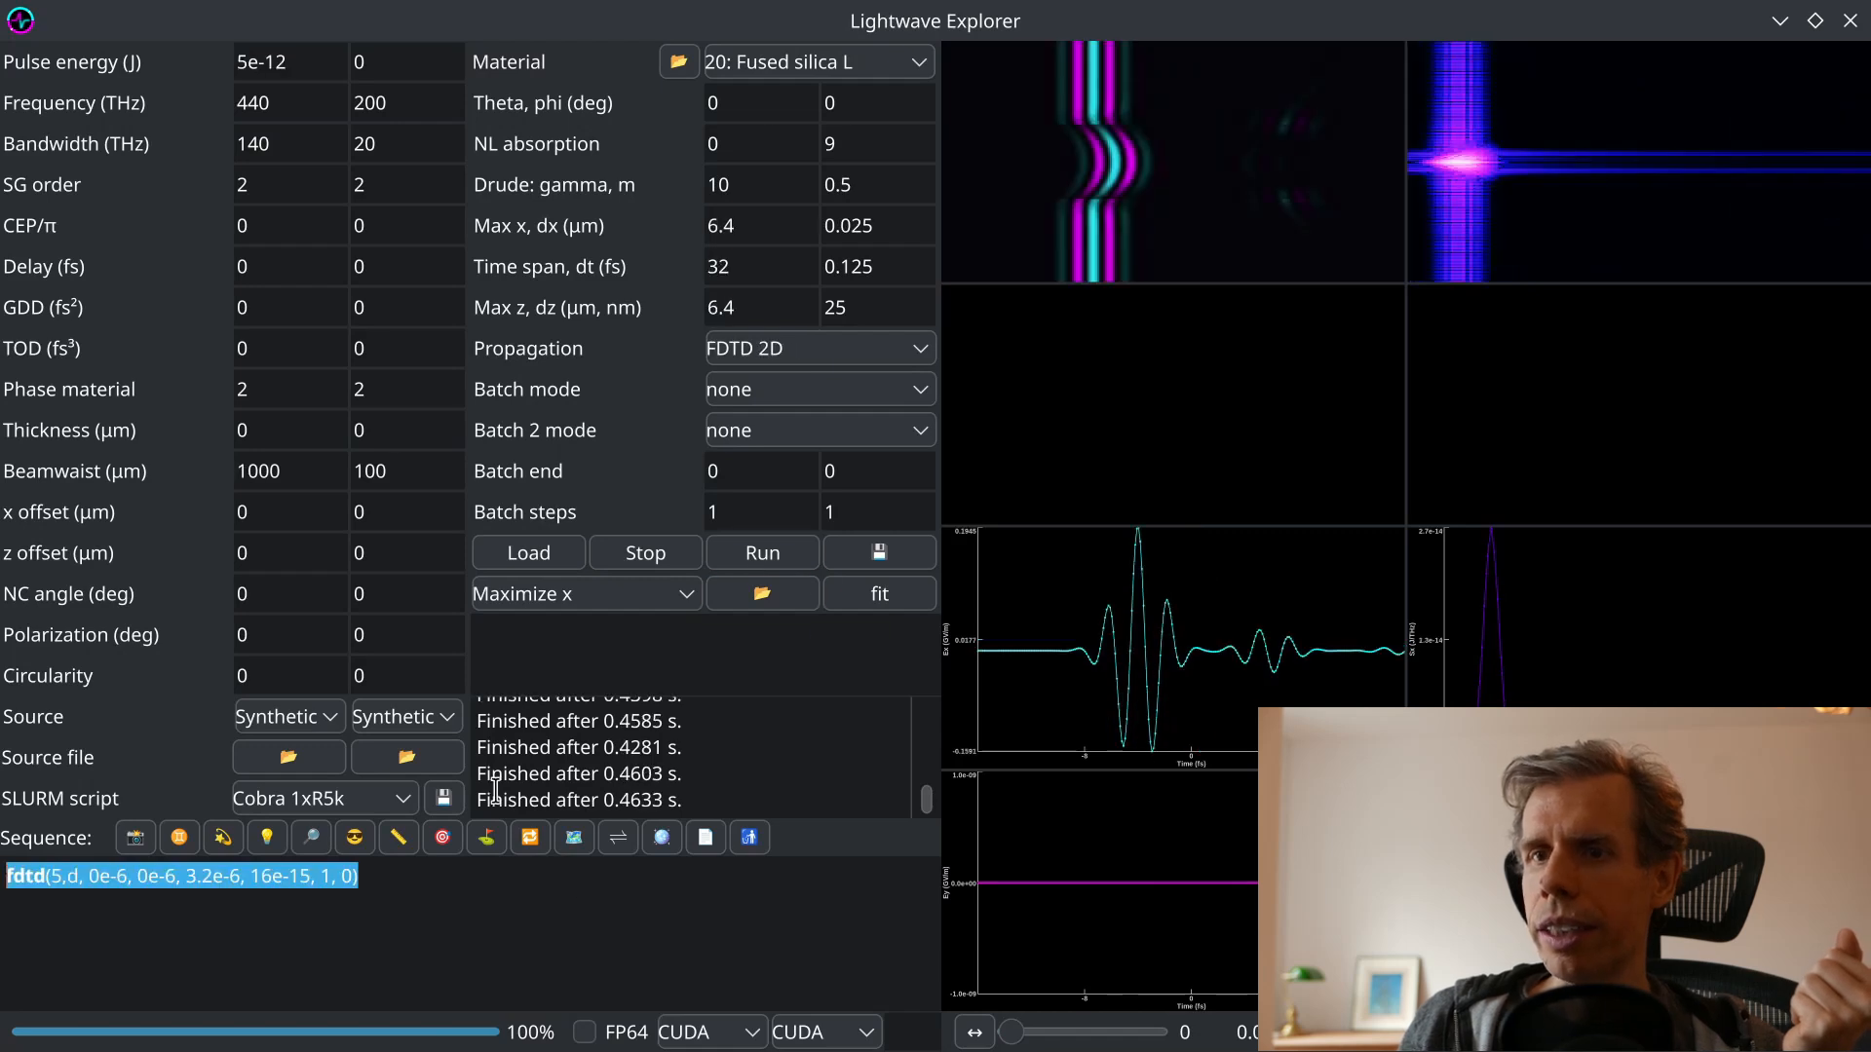
pyautogui.click(757, 848)
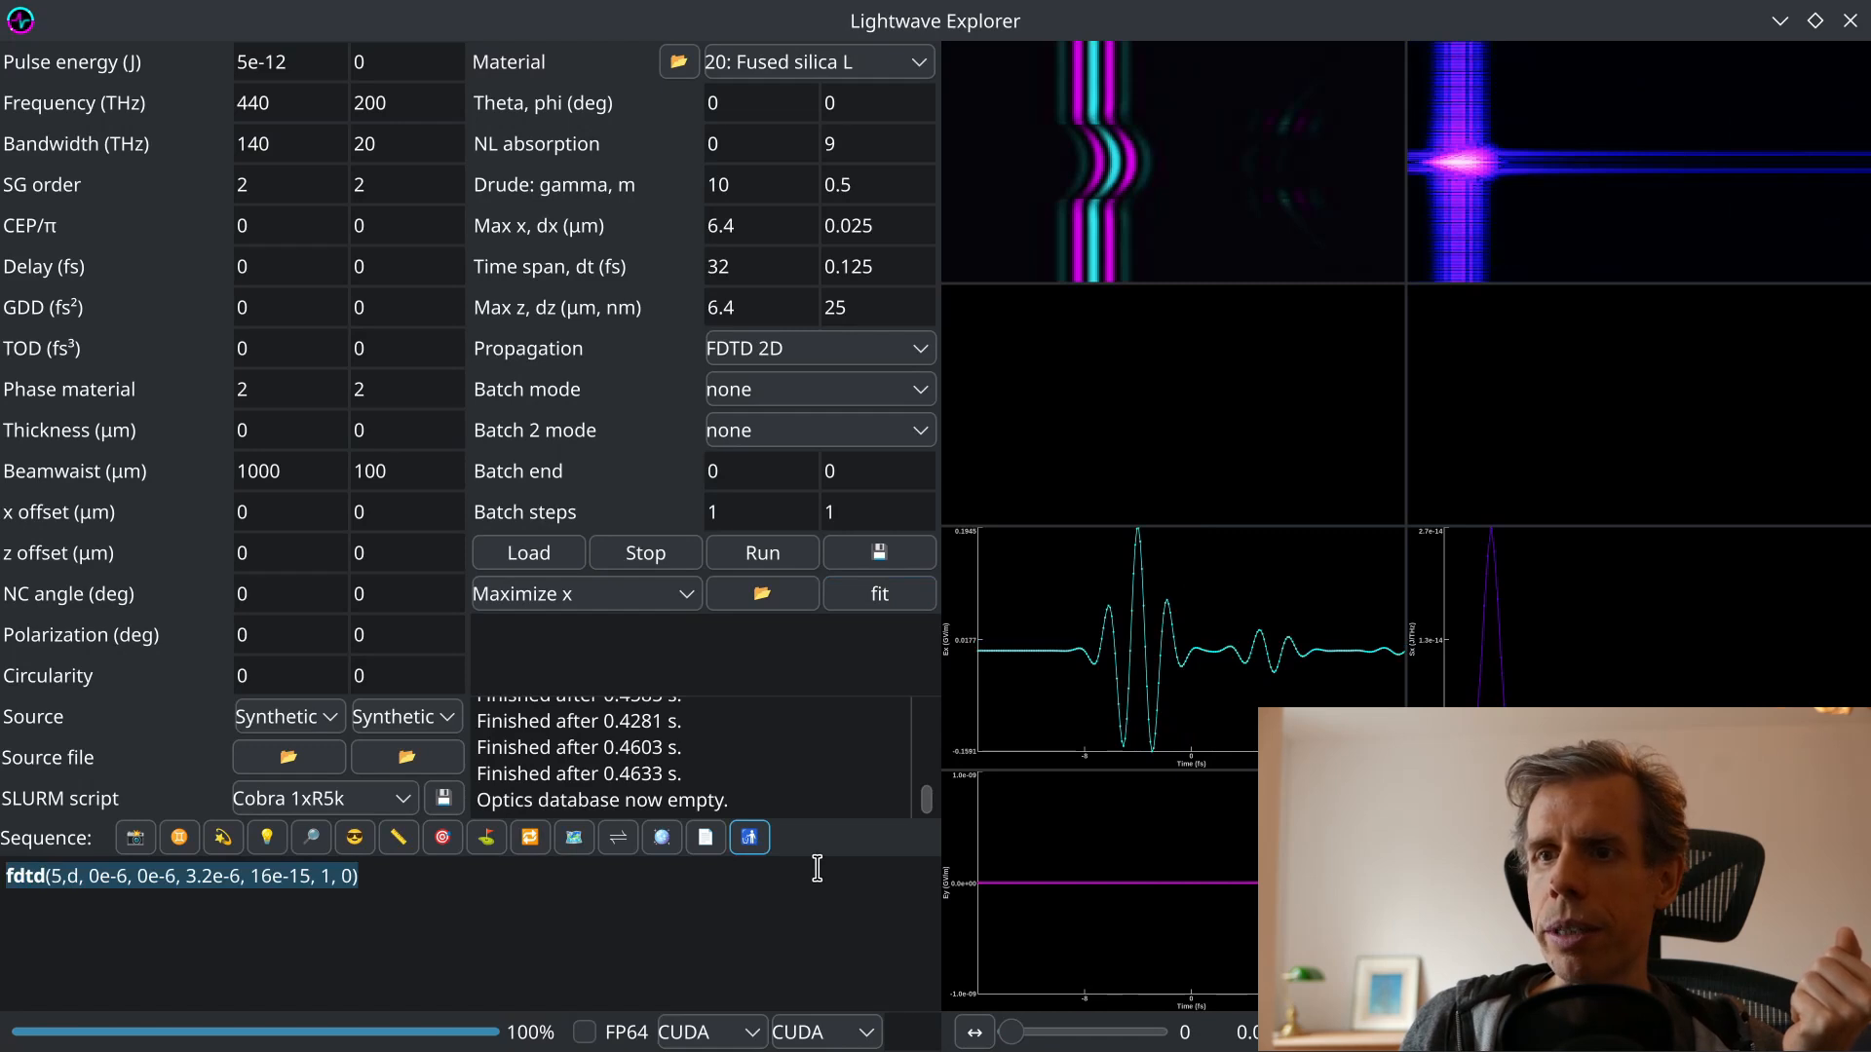
pyautogui.click(709, 840)
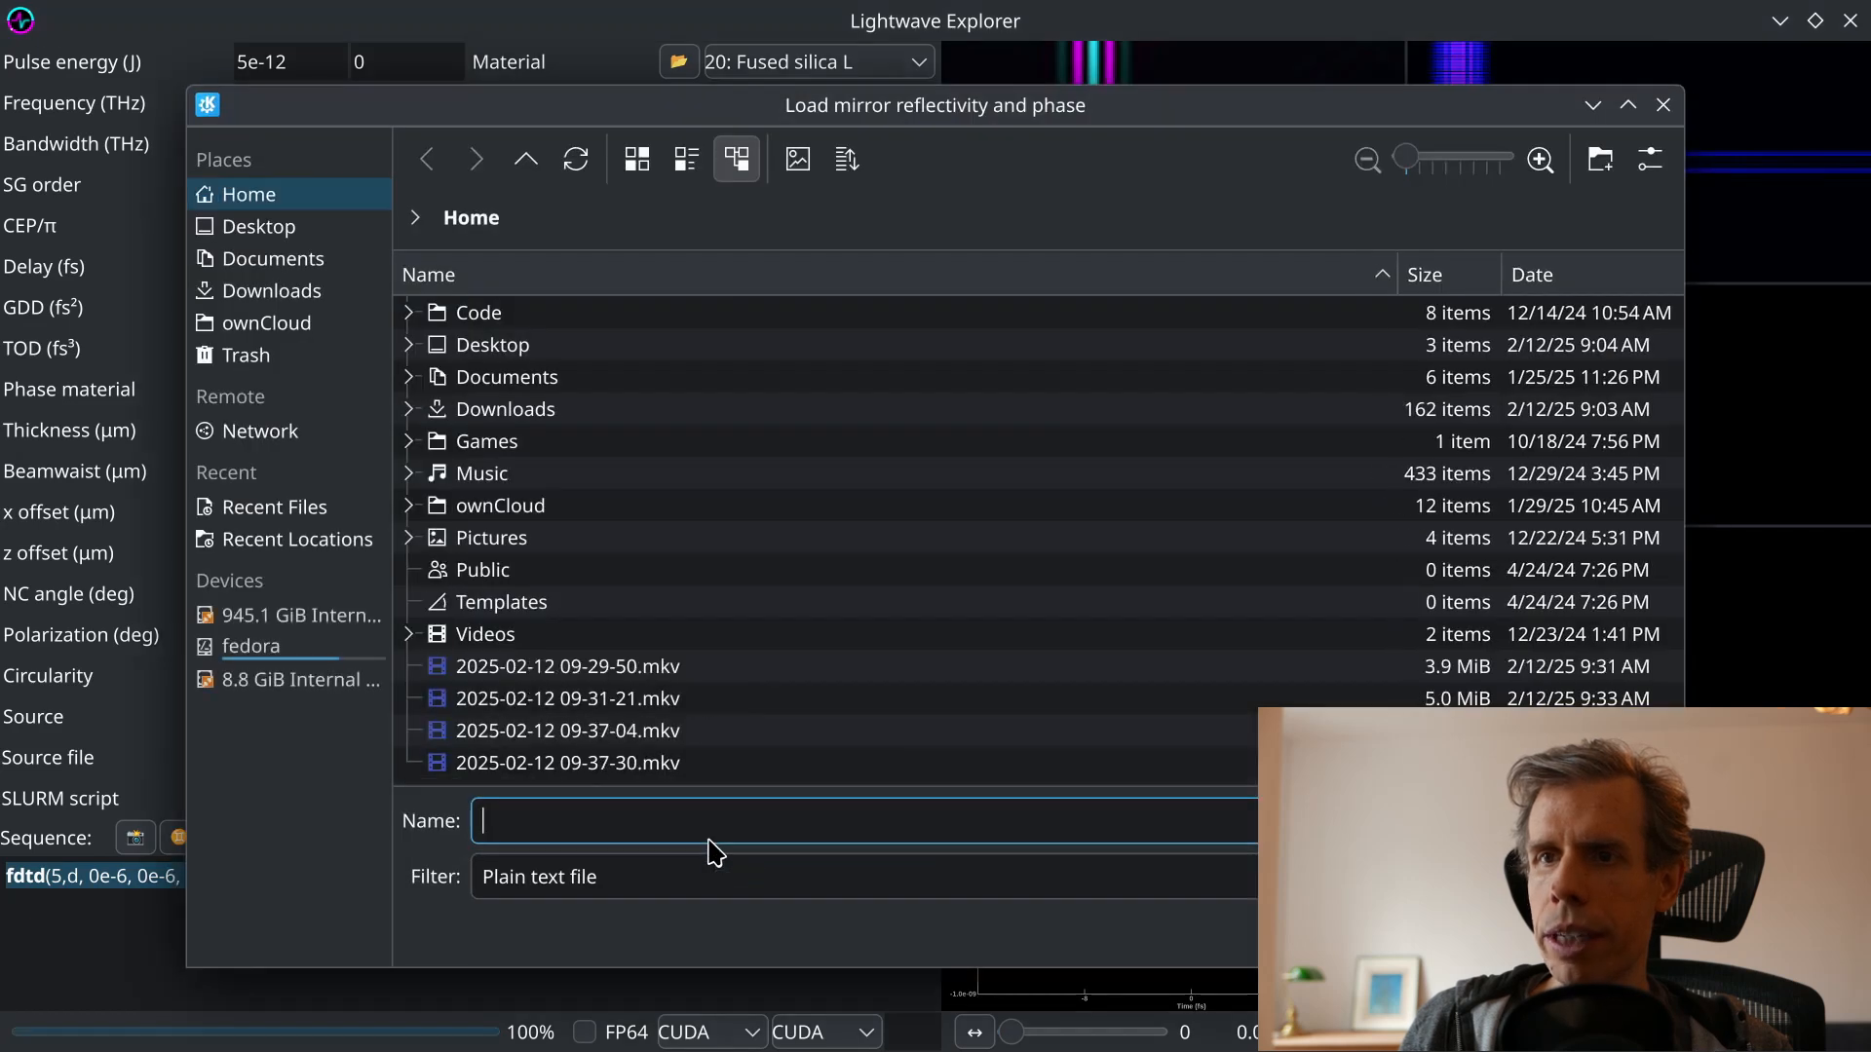
pyautogui.click(288, 231)
pyautogui.doubleClick(572, 309)
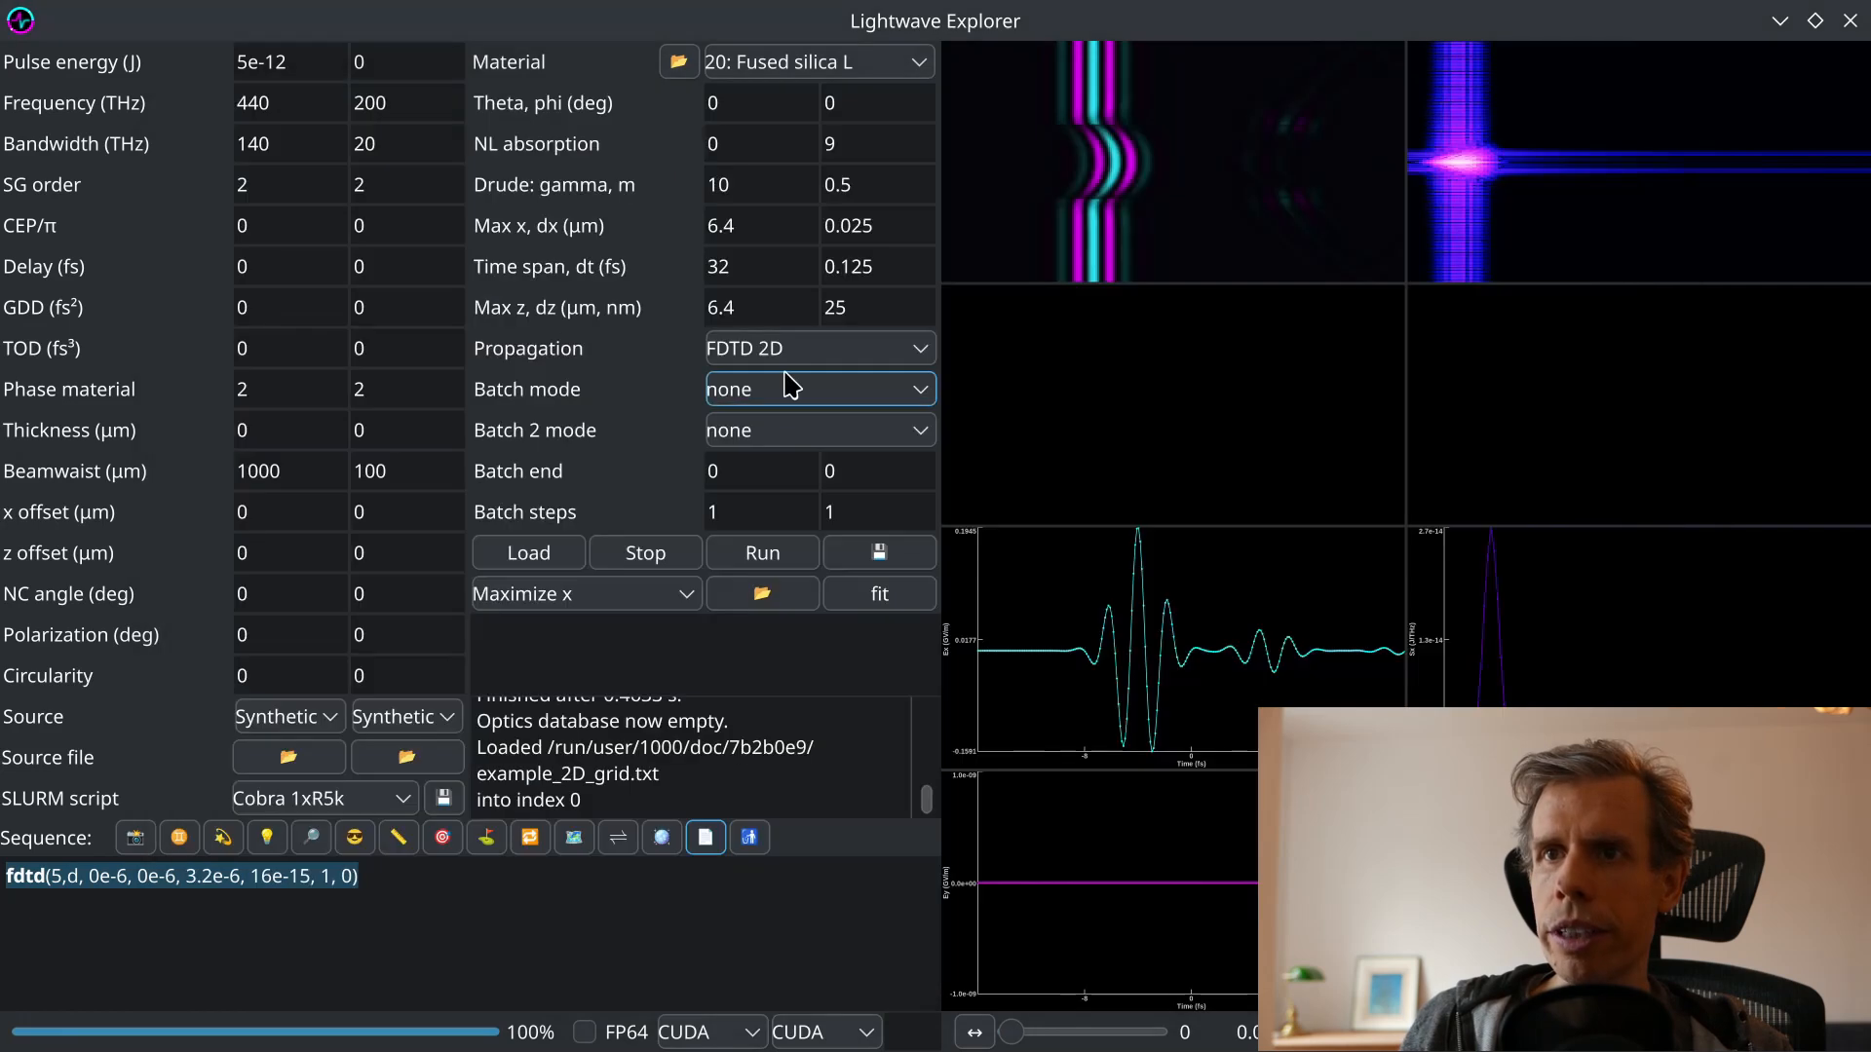
pyautogui.moveTo(594, 800); pyautogui.dragTo(476, 799)
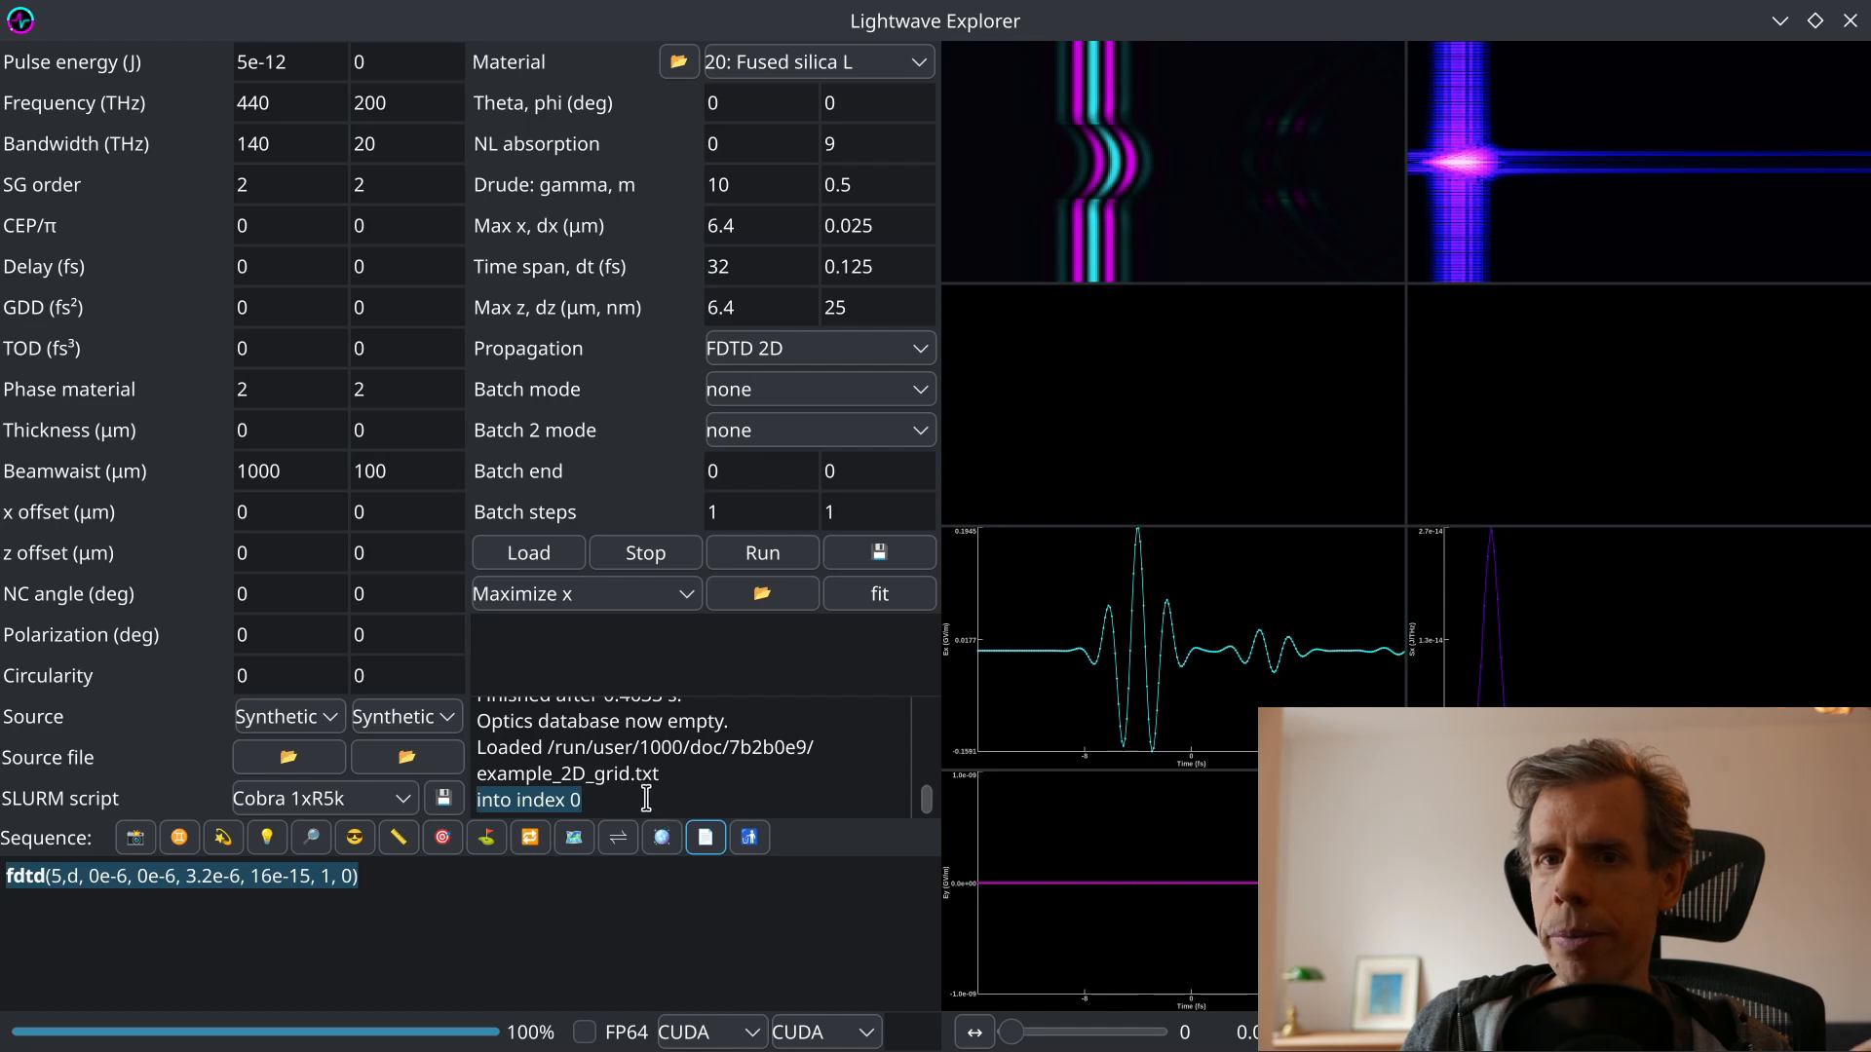
# Examine the first argument of the fdtd sequence call and the simulation's dt and dz settings.
pyautogui.click(551, 869)
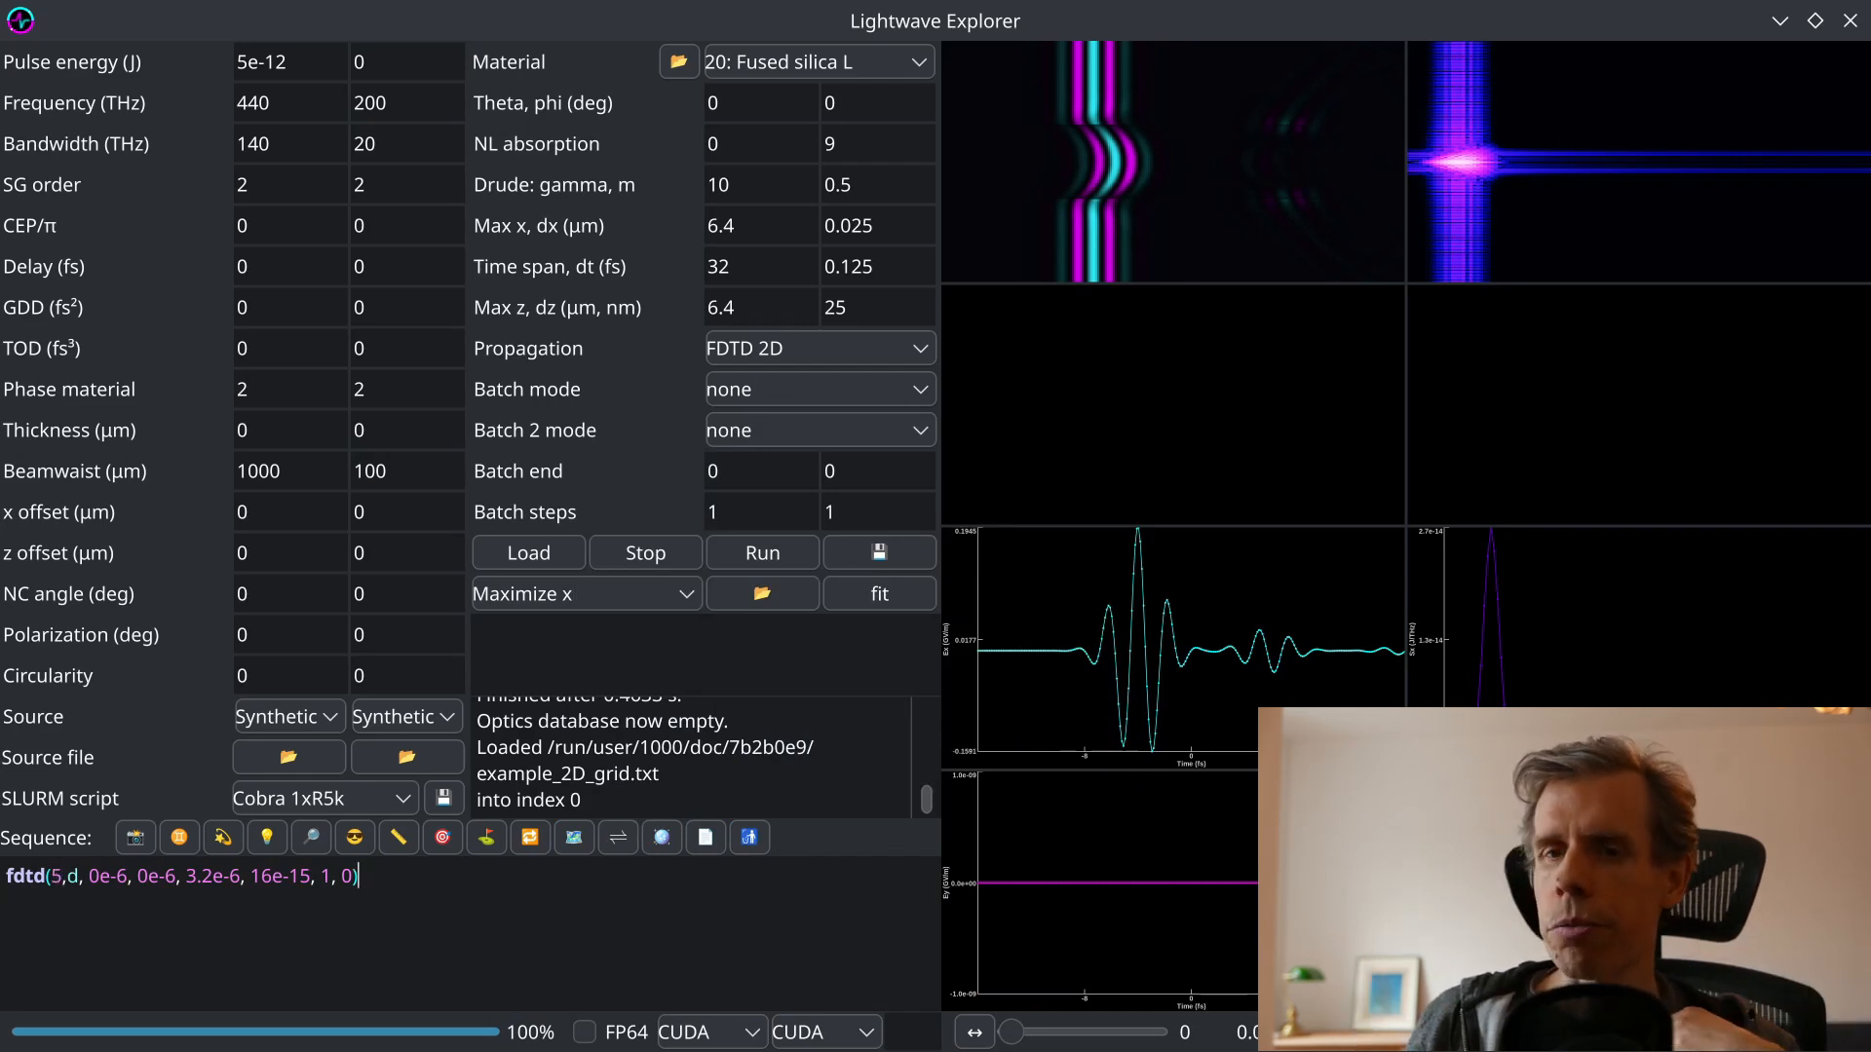
pyautogui.doubleClick(46, 876)
pyautogui.click(55, 876)
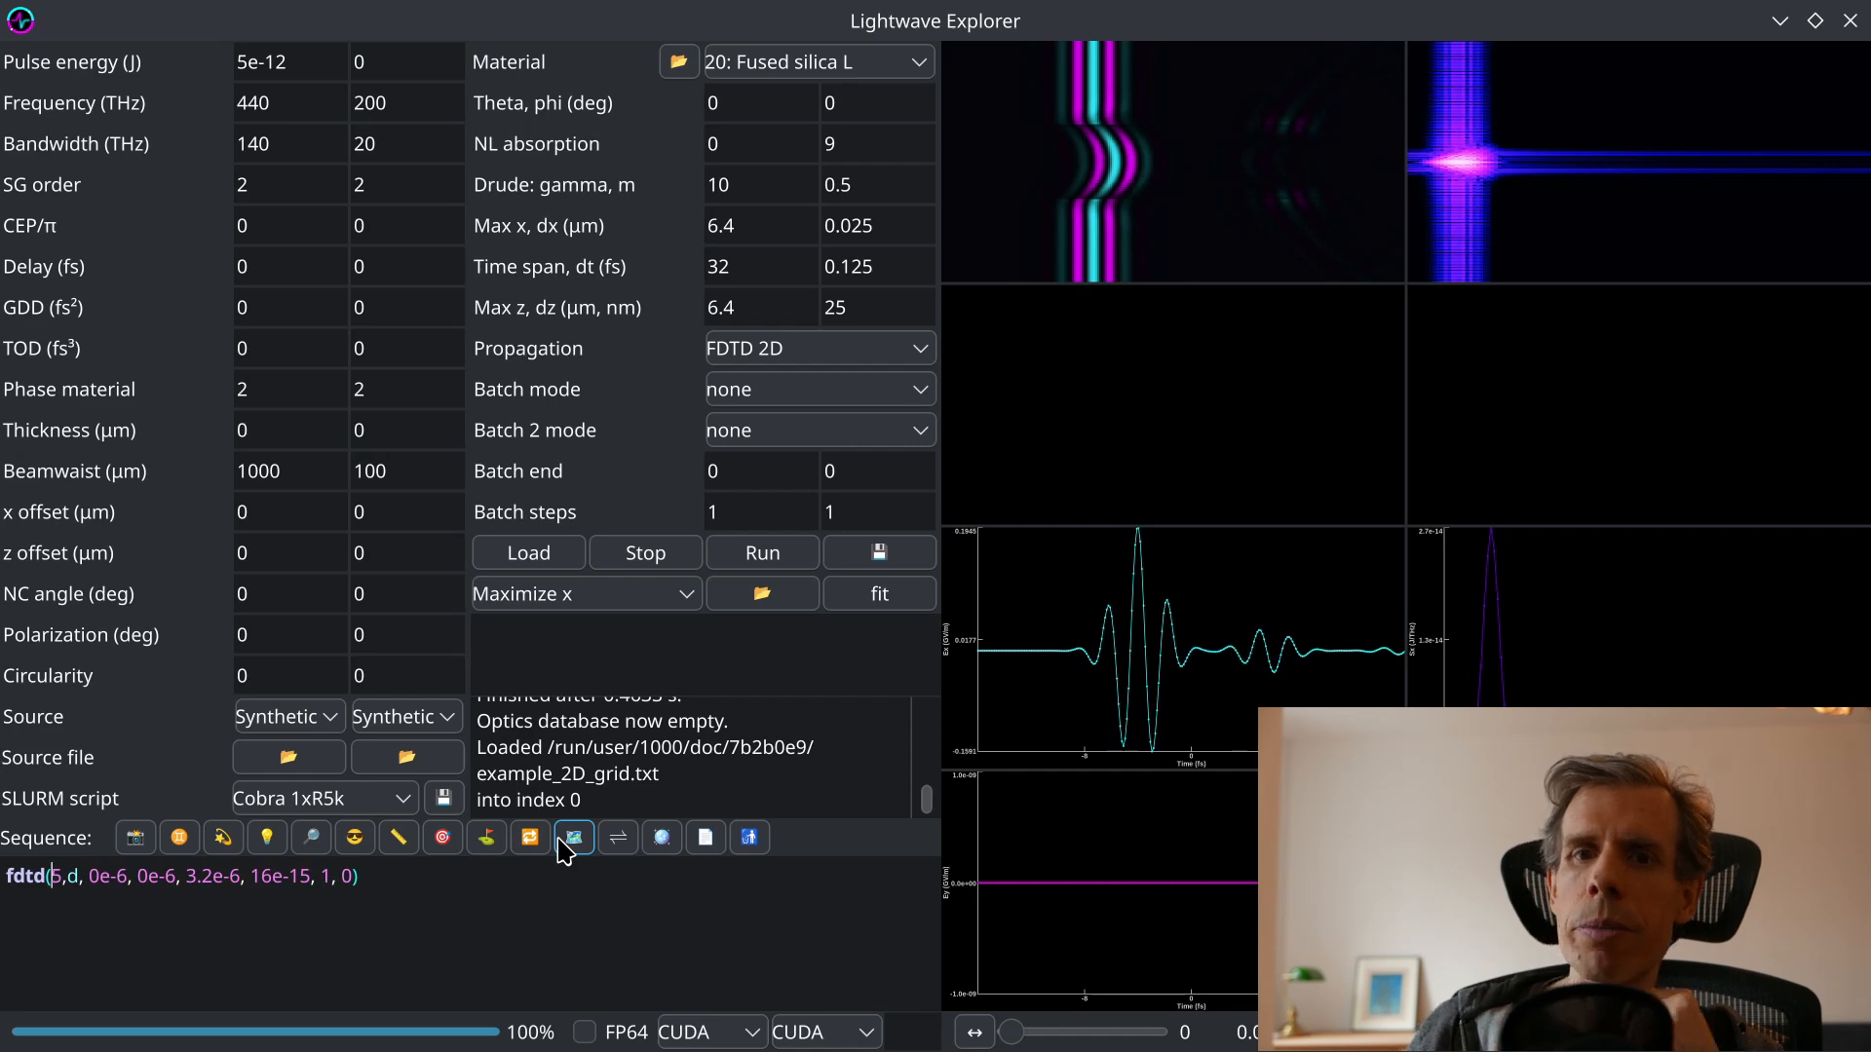
pyautogui.doubleClick(848, 277)
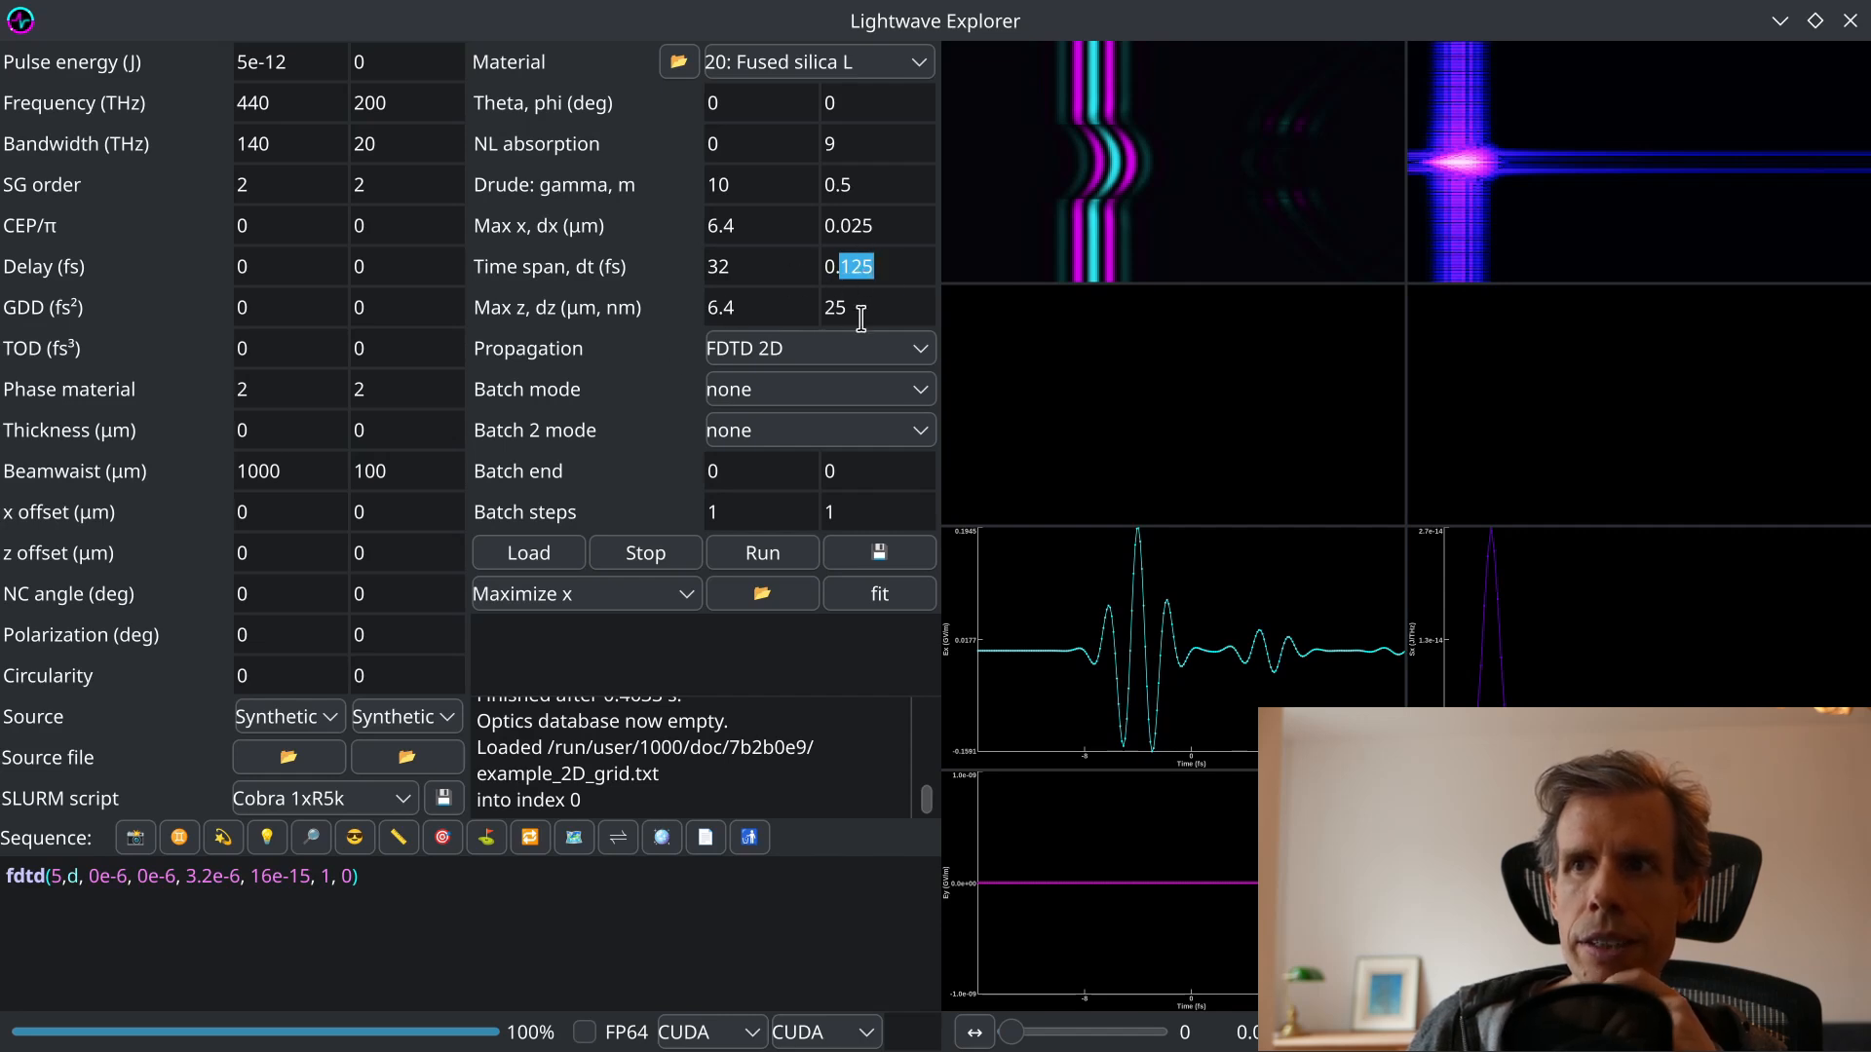
pyautogui.moveTo(848, 312)
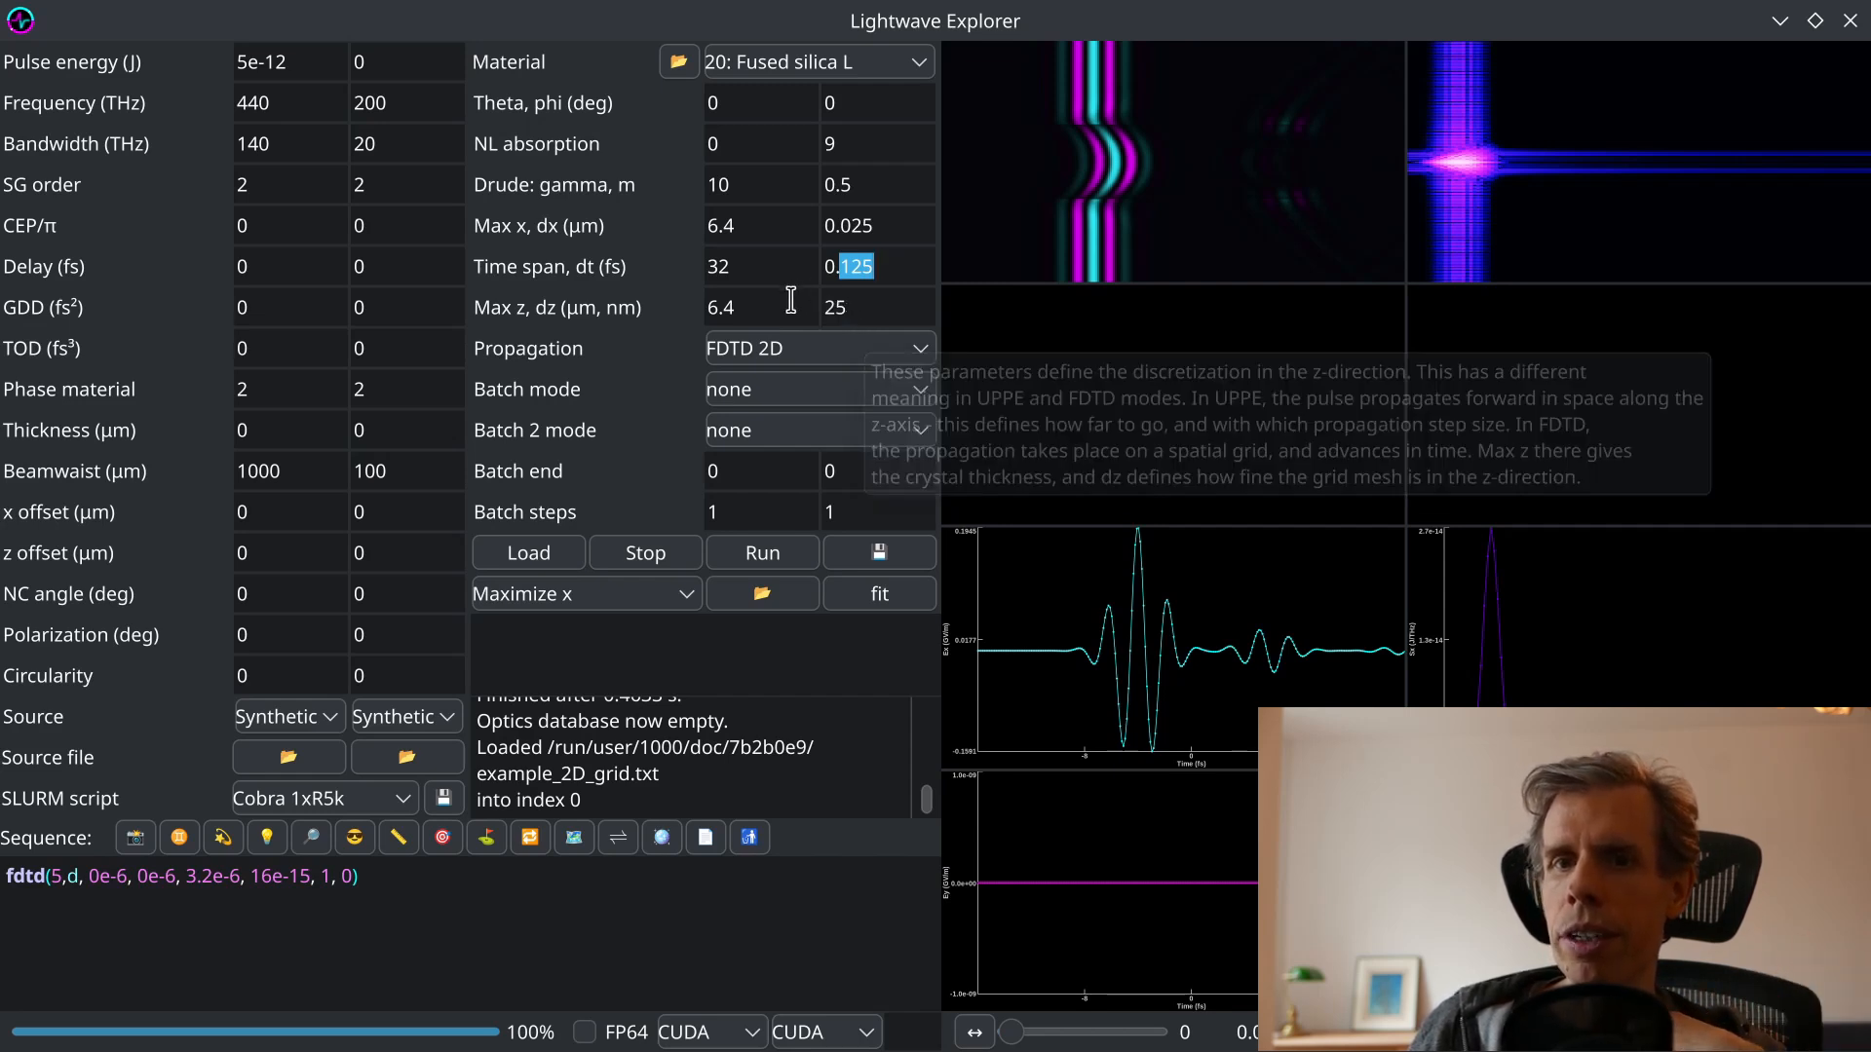
# Examine the second through fifth arguments of the fdtd sequence call together with the dz and Max z settings.
pyautogui.click(76, 876)
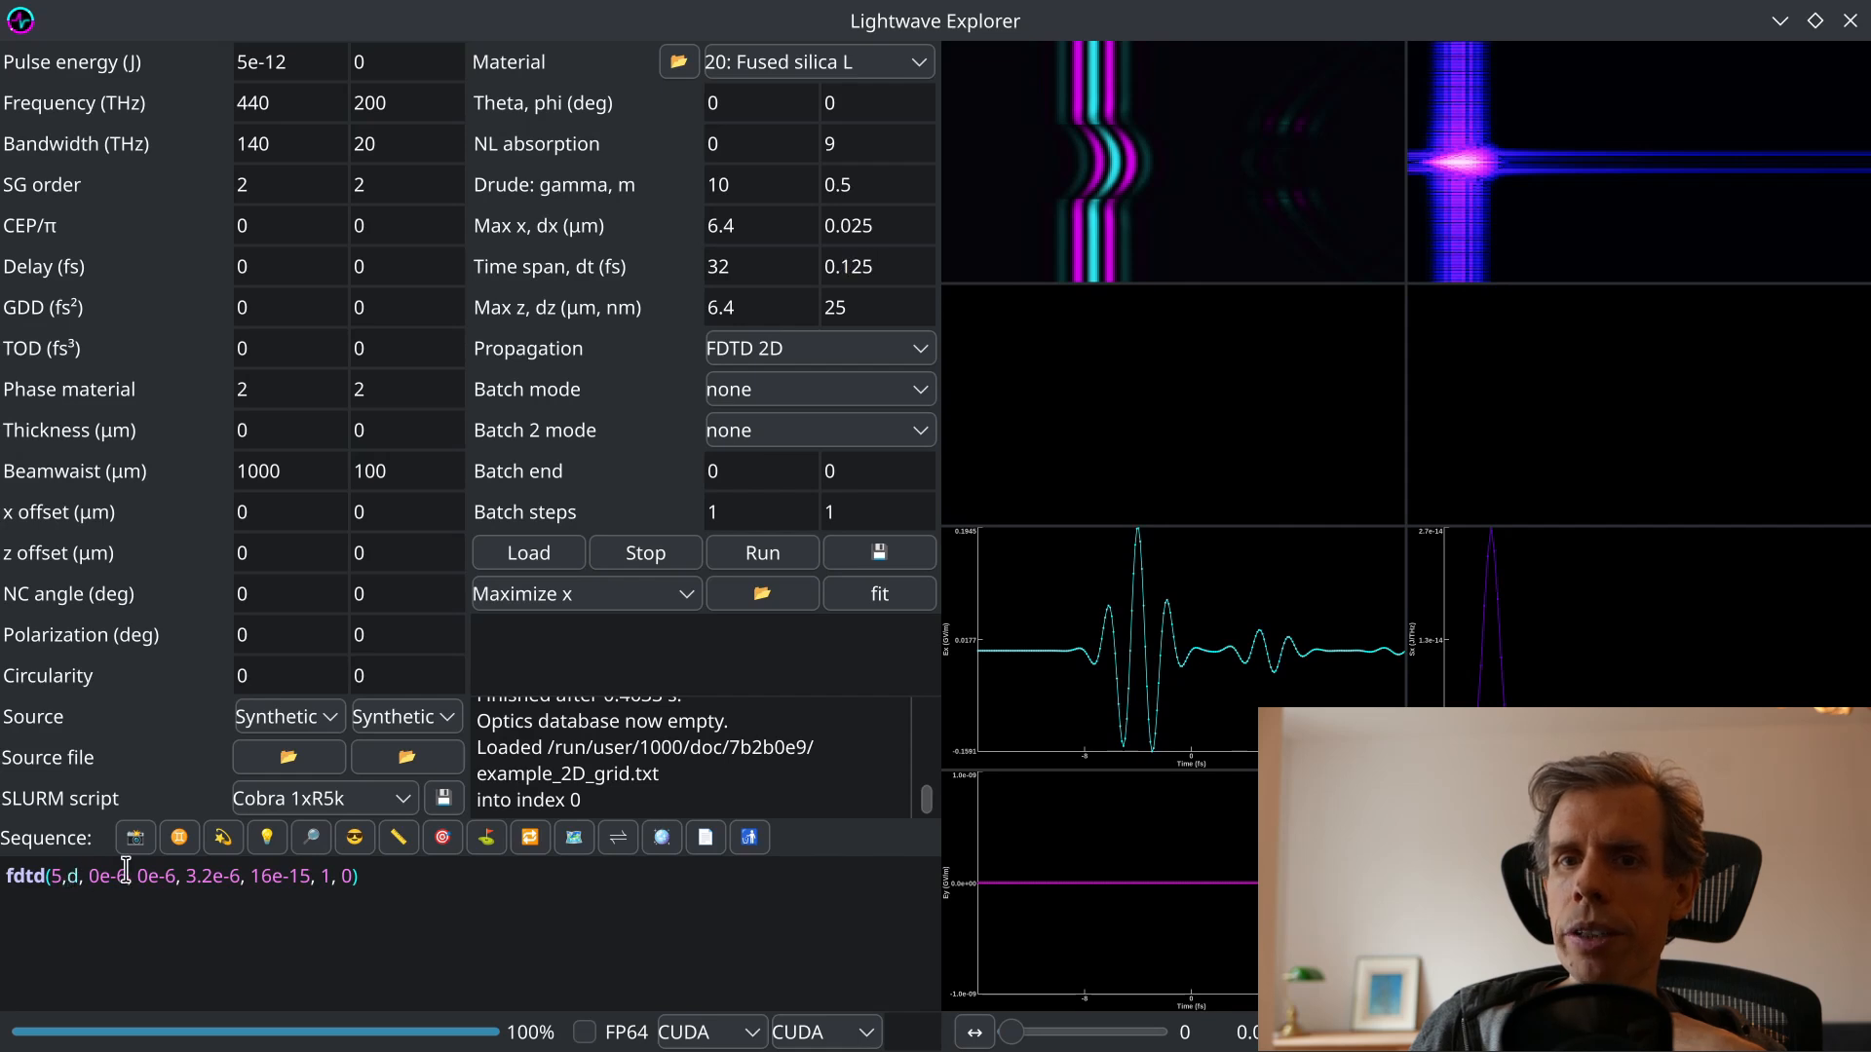
pyautogui.moveTo(331, 718)
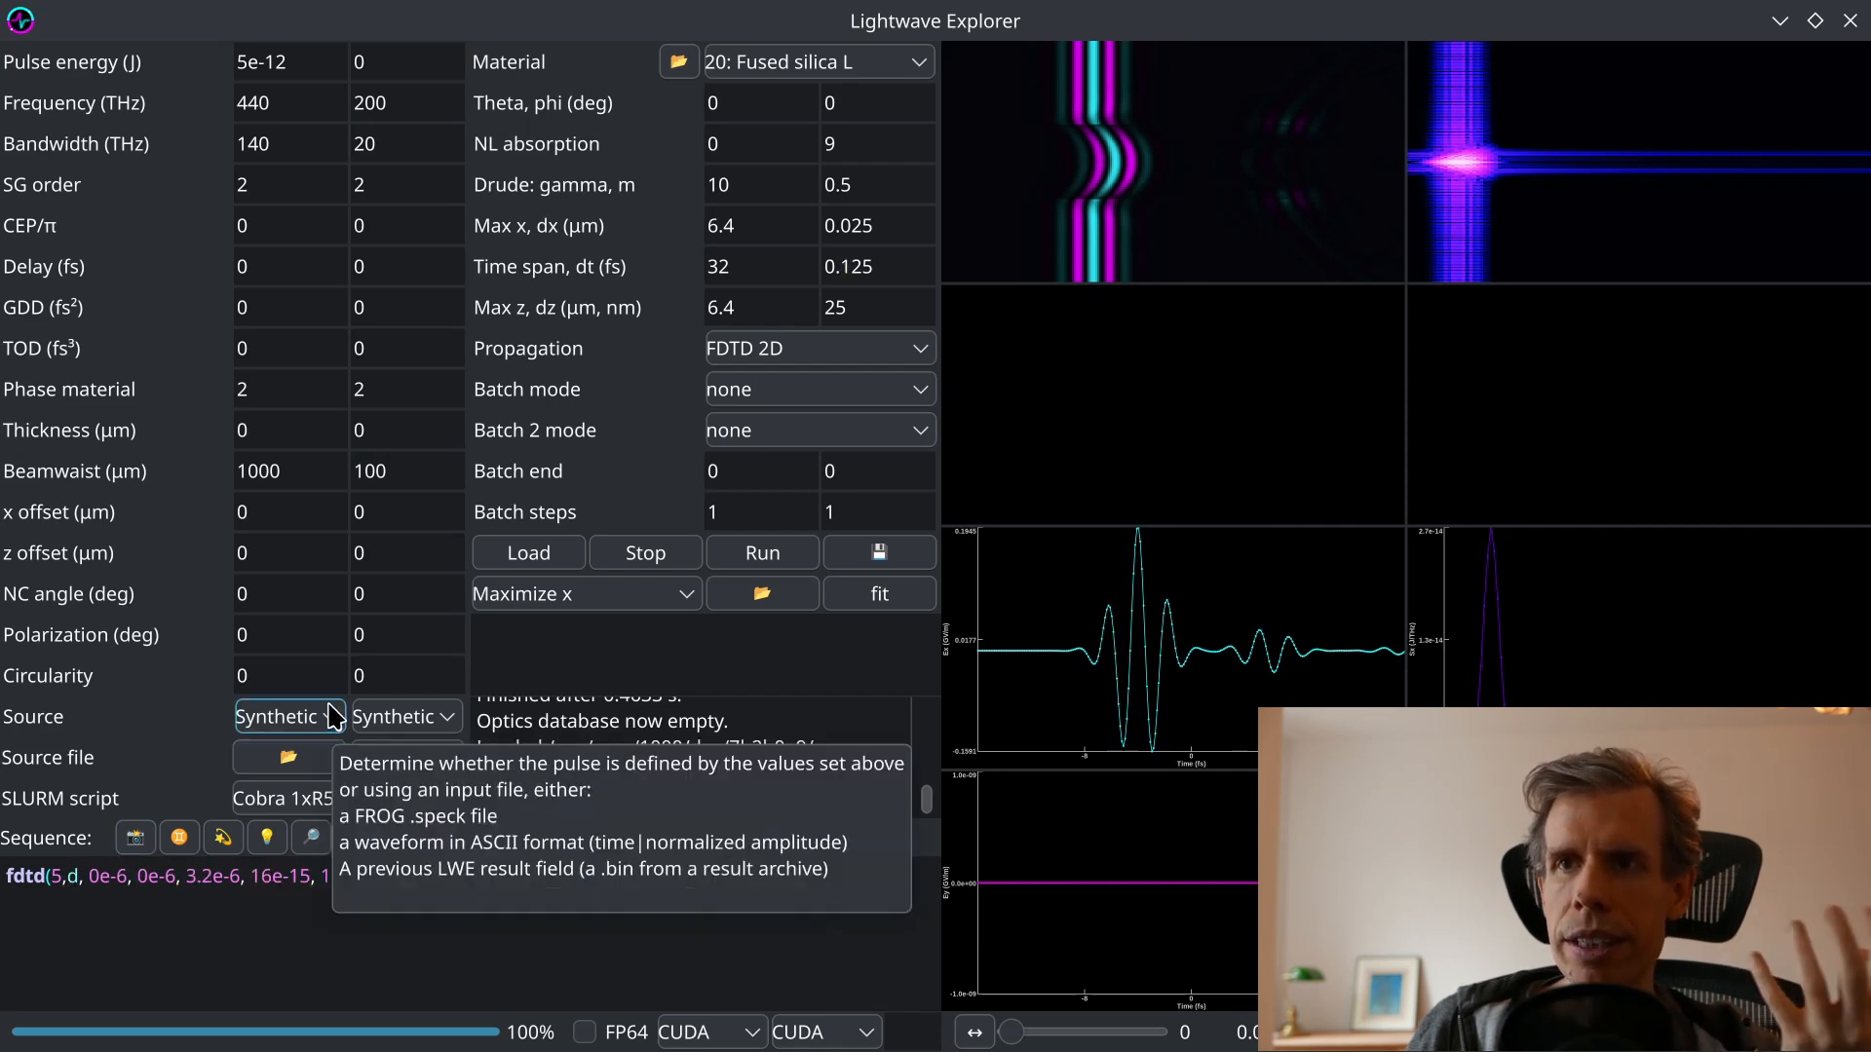
pyautogui.moveTo(867, 305); pyautogui.dragTo(800, 321)
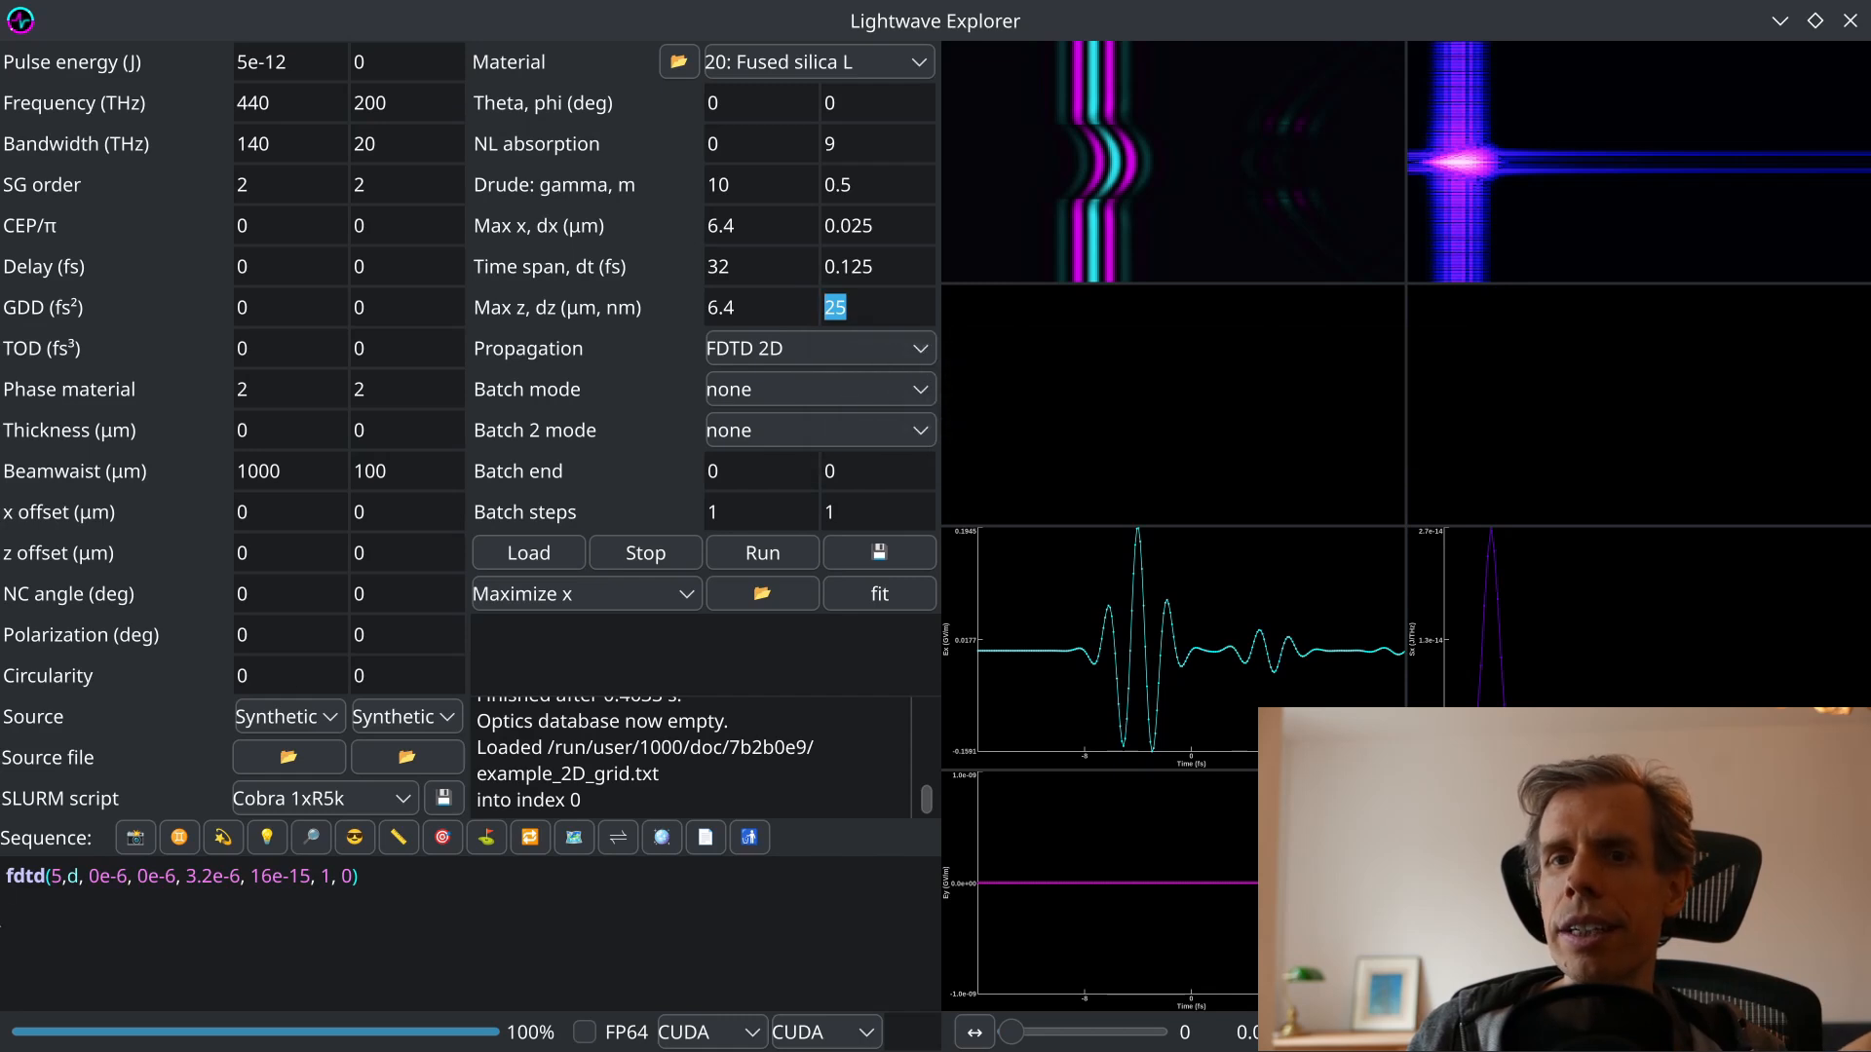
pyautogui.click(99, 882)
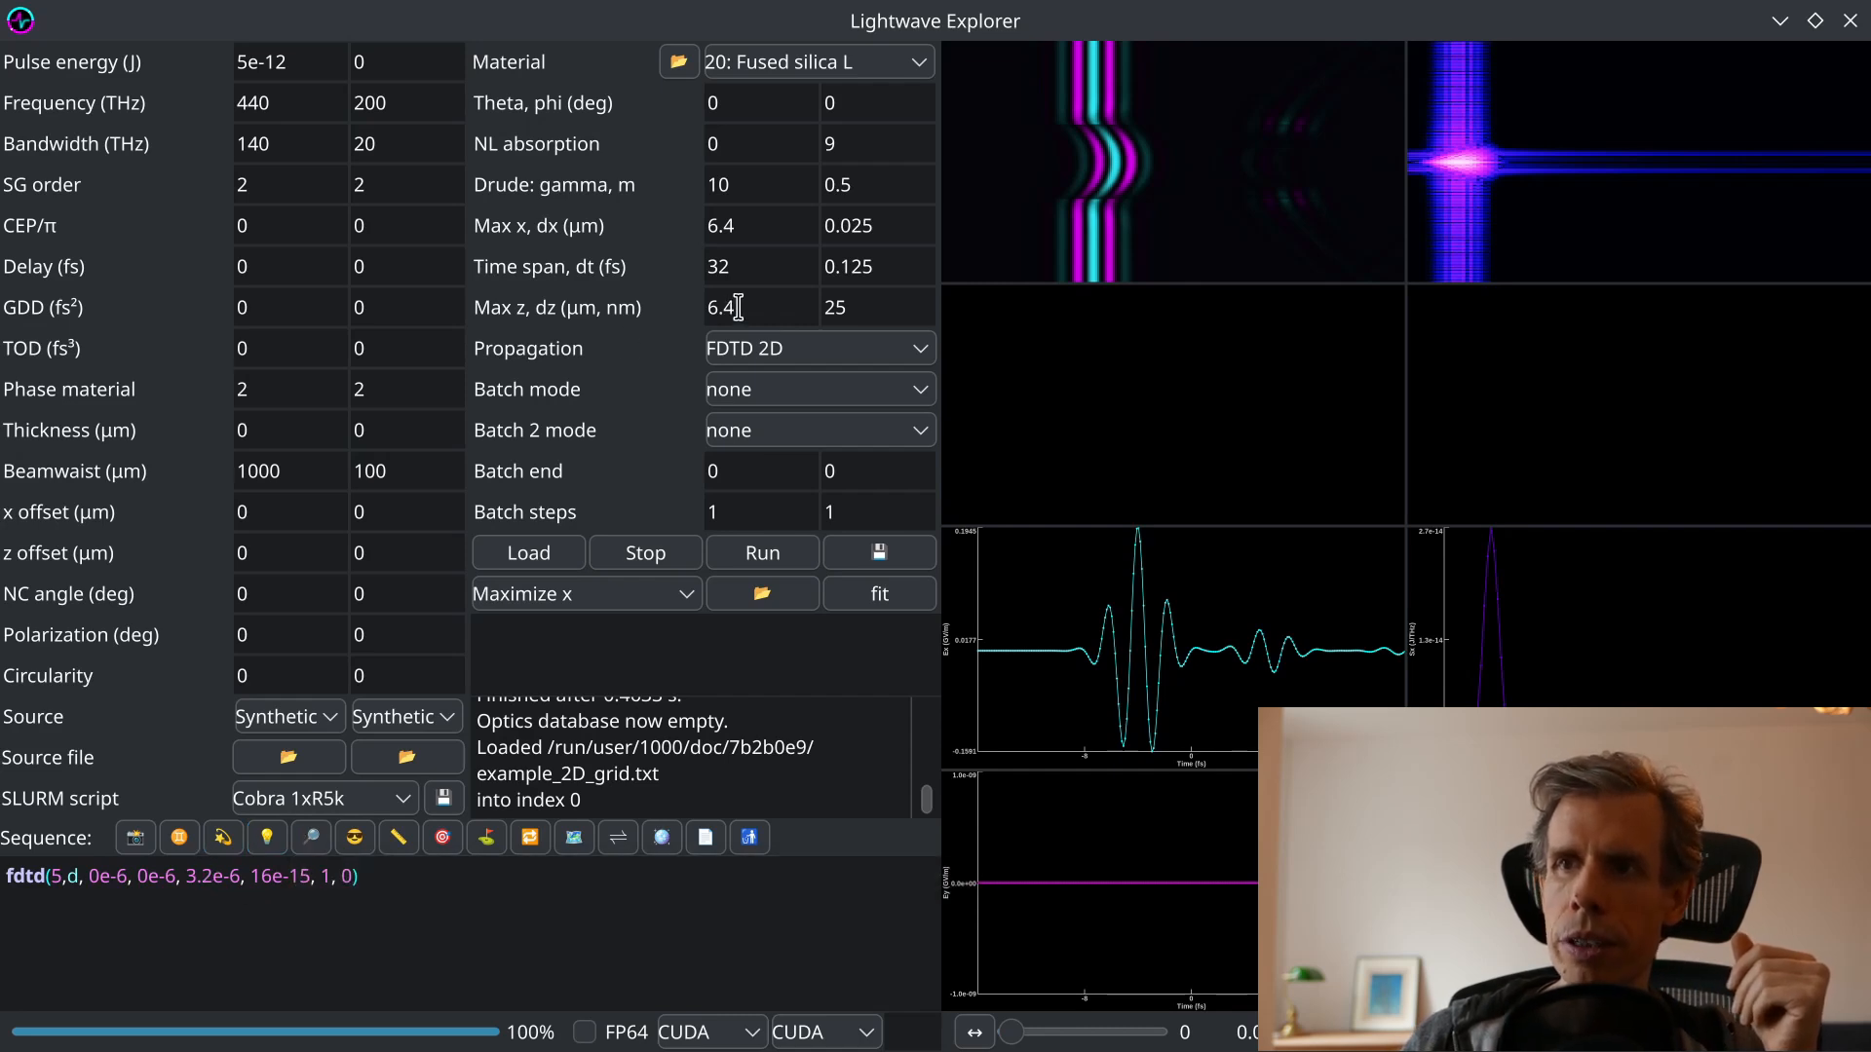
pyautogui.moveTo(738, 307)
pyautogui.moveTo(222, 877)
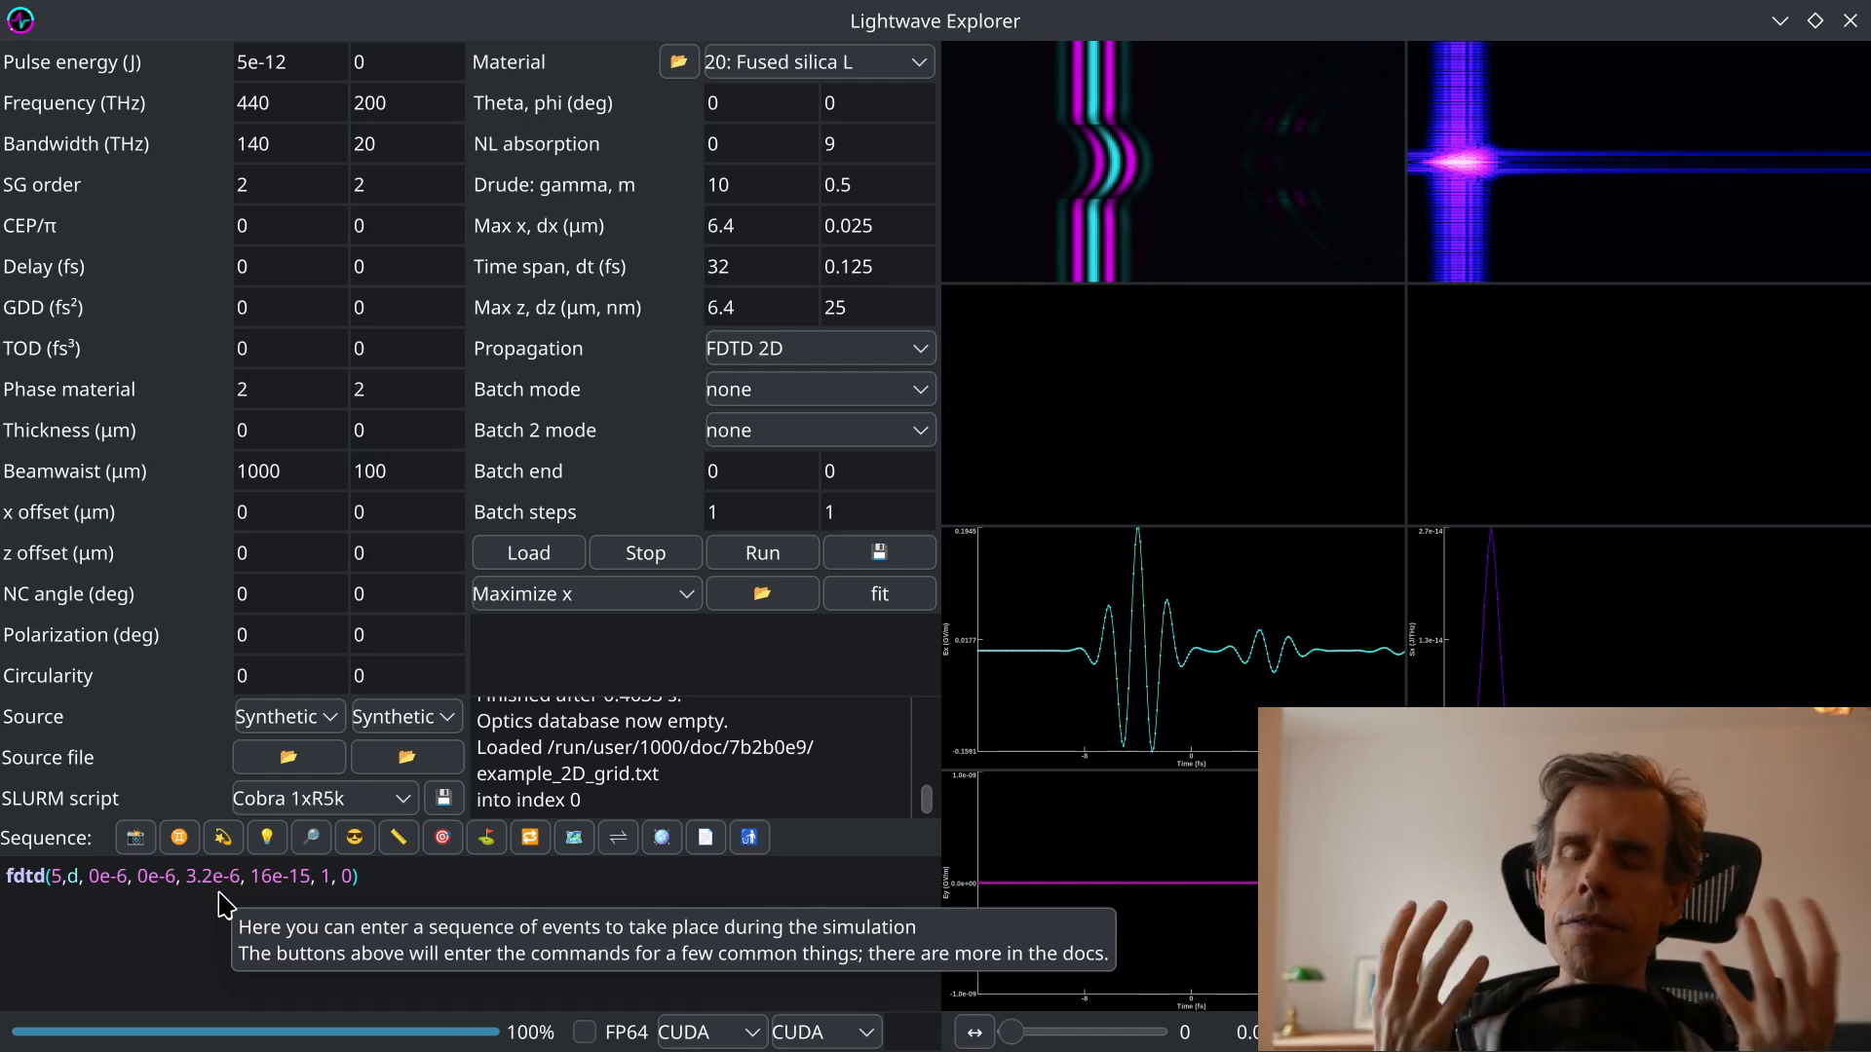
# Examine the sixth through last arguments of the fdtd call and the database index the grid file was loaded into.
pyautogui.click(282, 876)
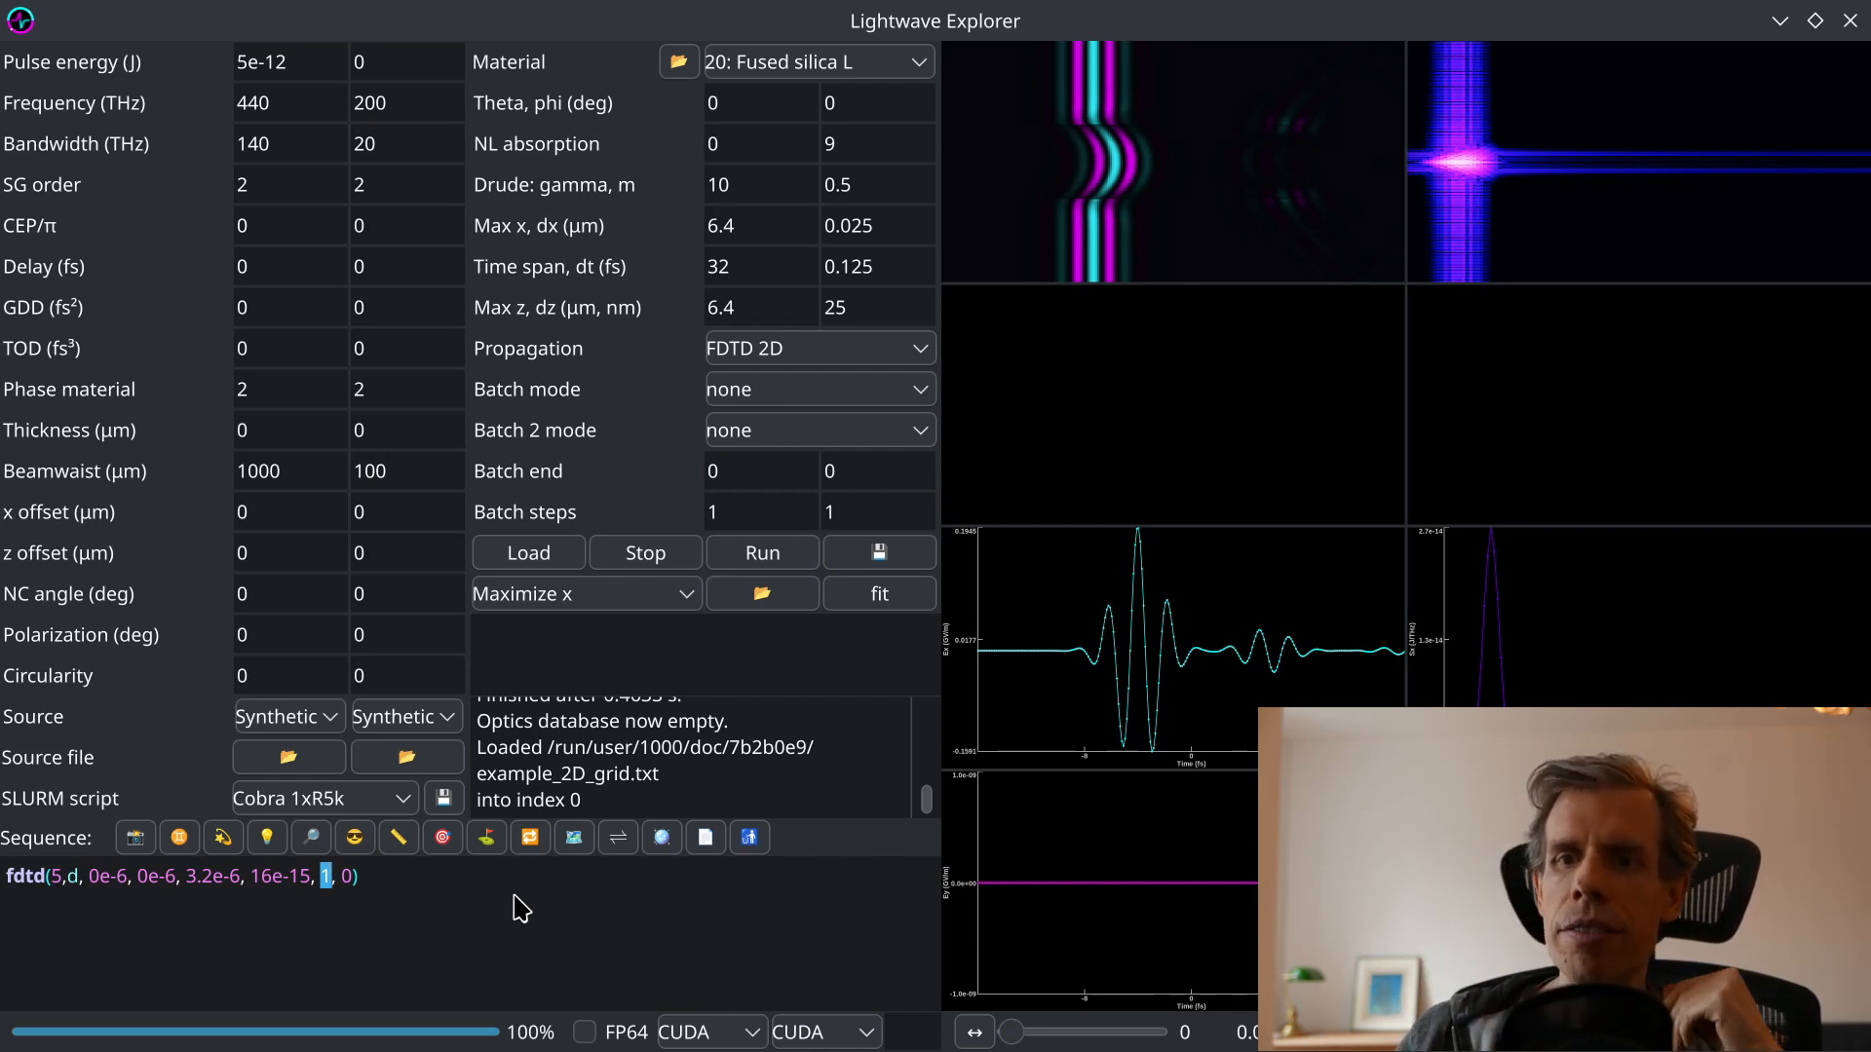
pyautogui.click(343, 884)
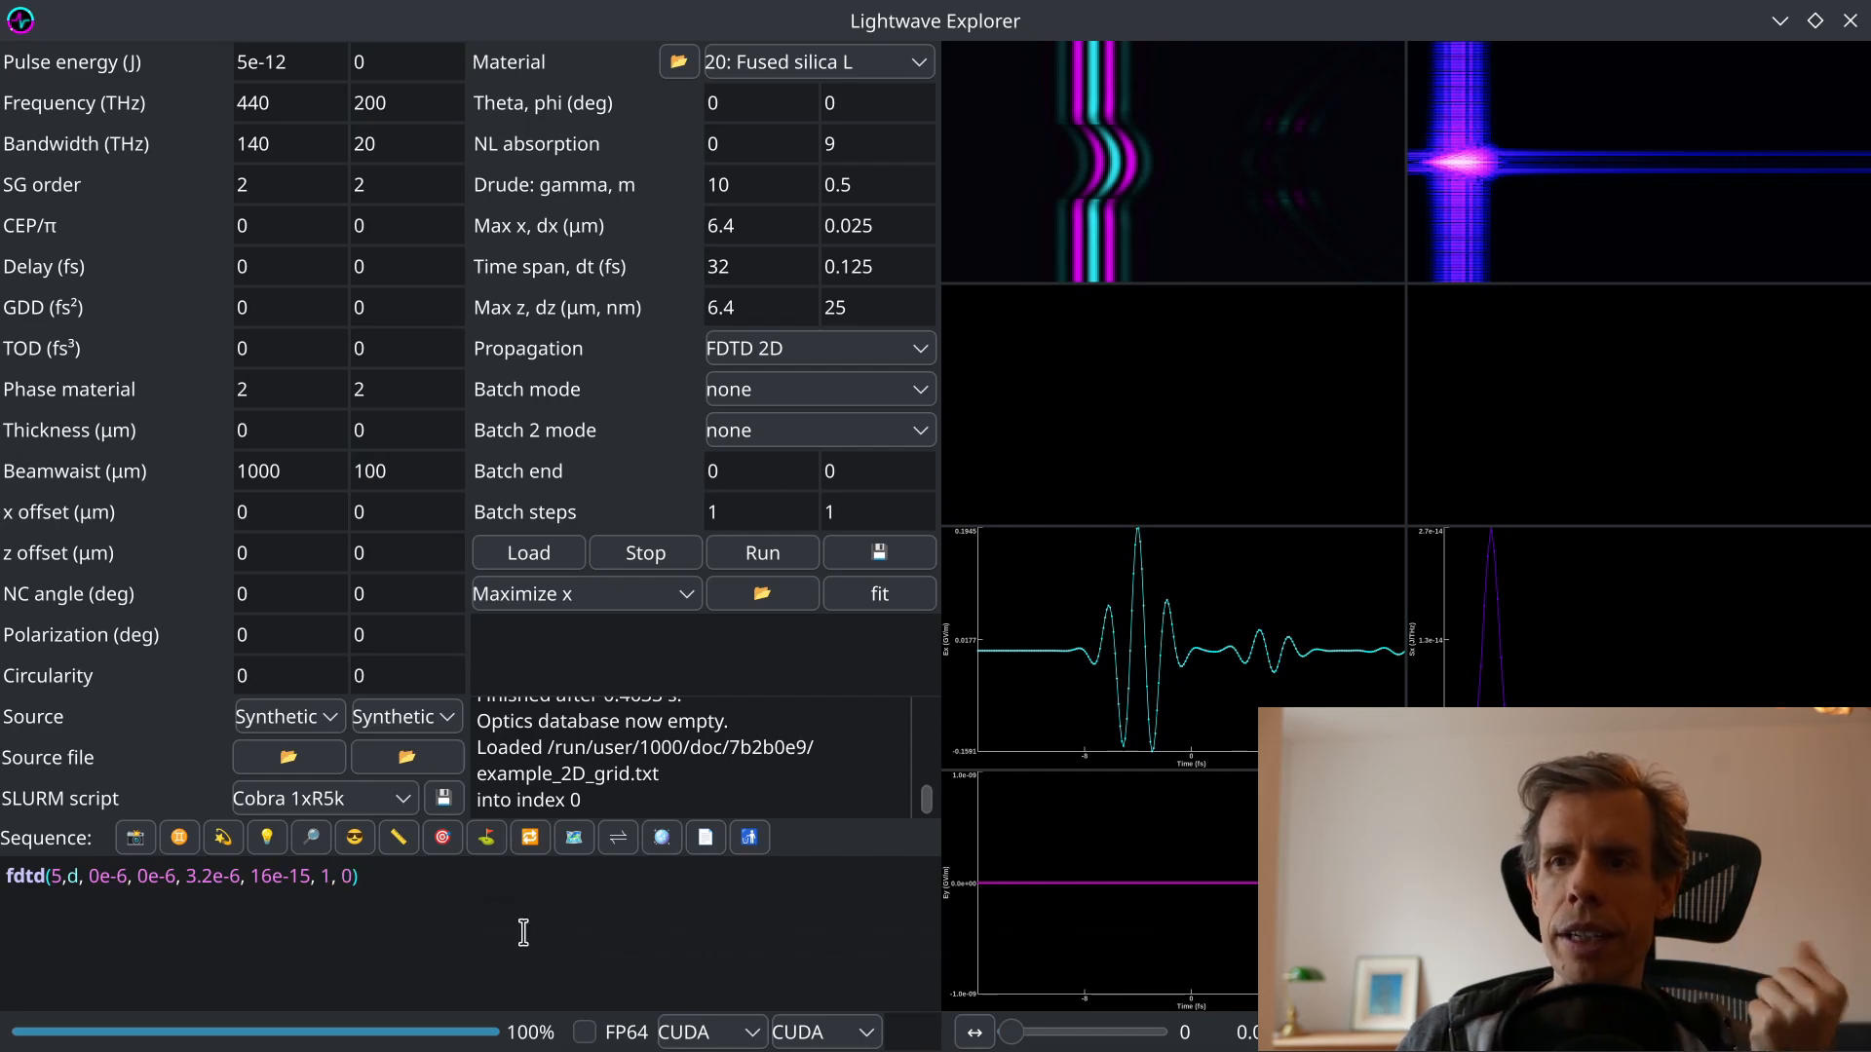
pyautogui.moveTo(578, 799); pyautogui.dragTo(571, 802)
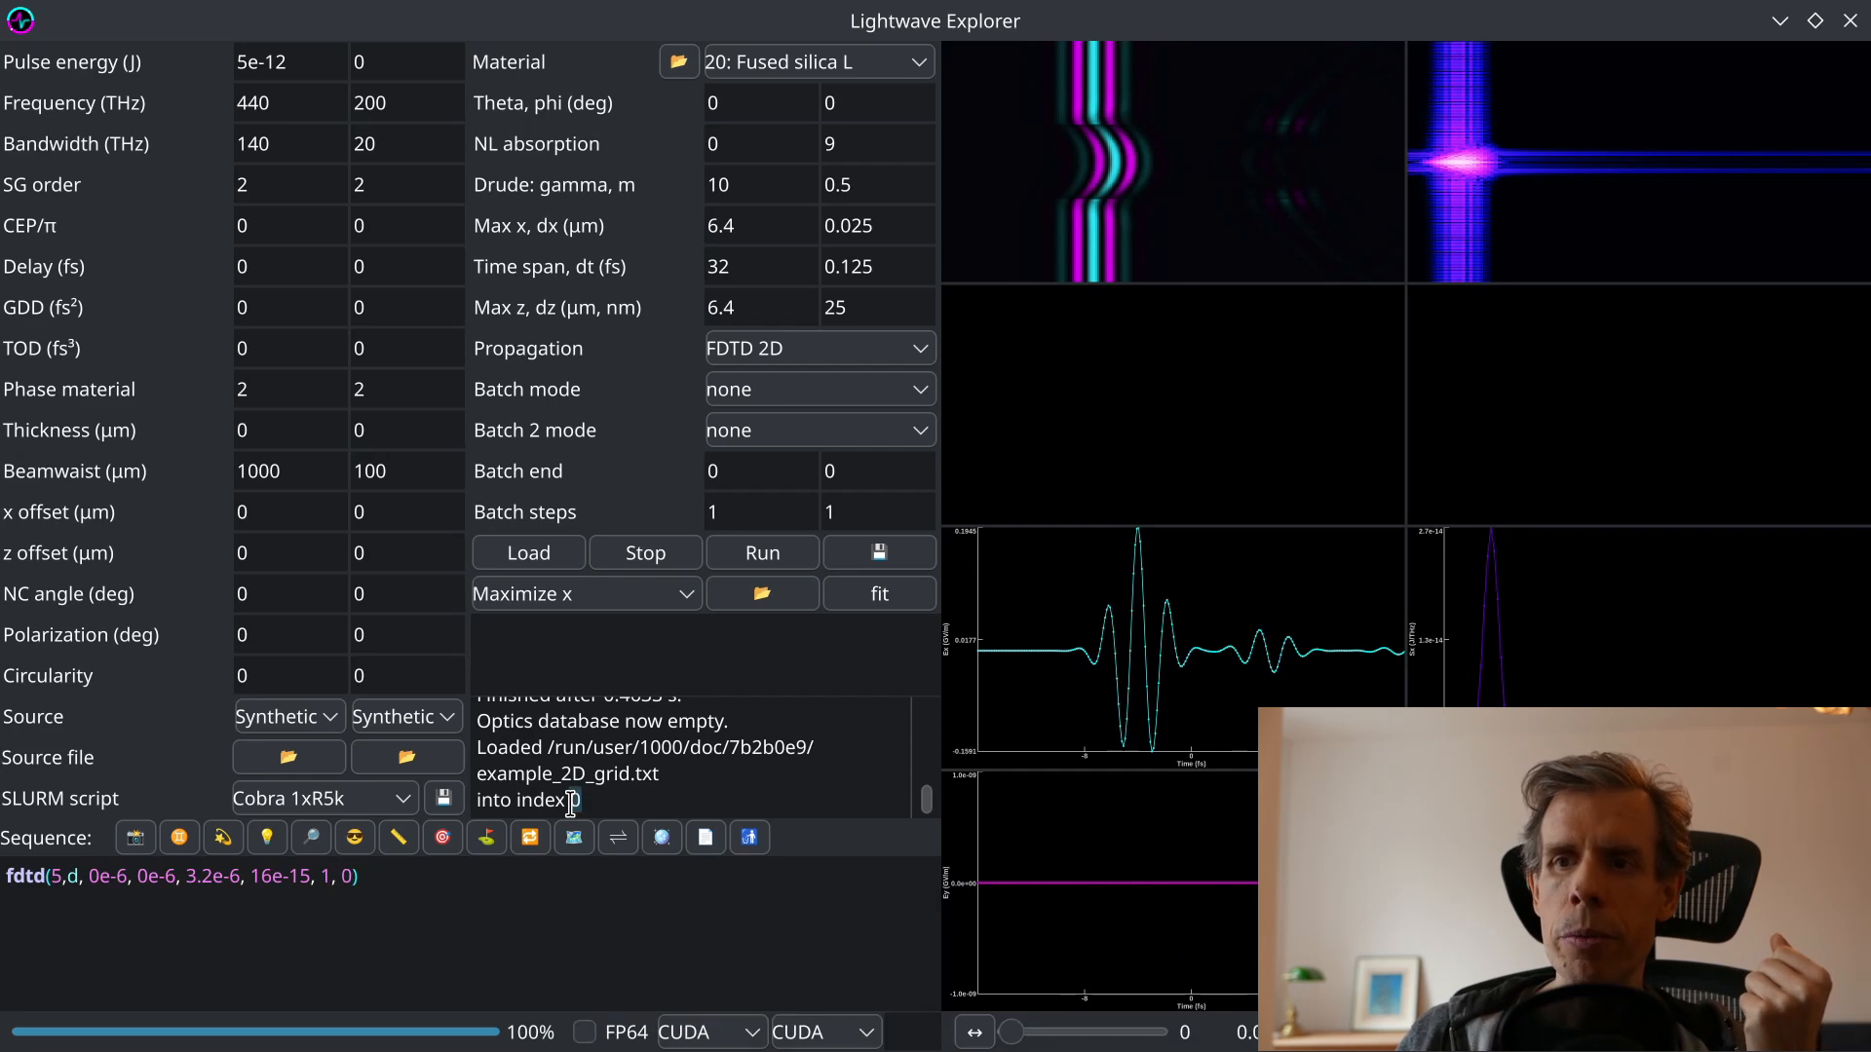
pyautogui.click(590, 802)
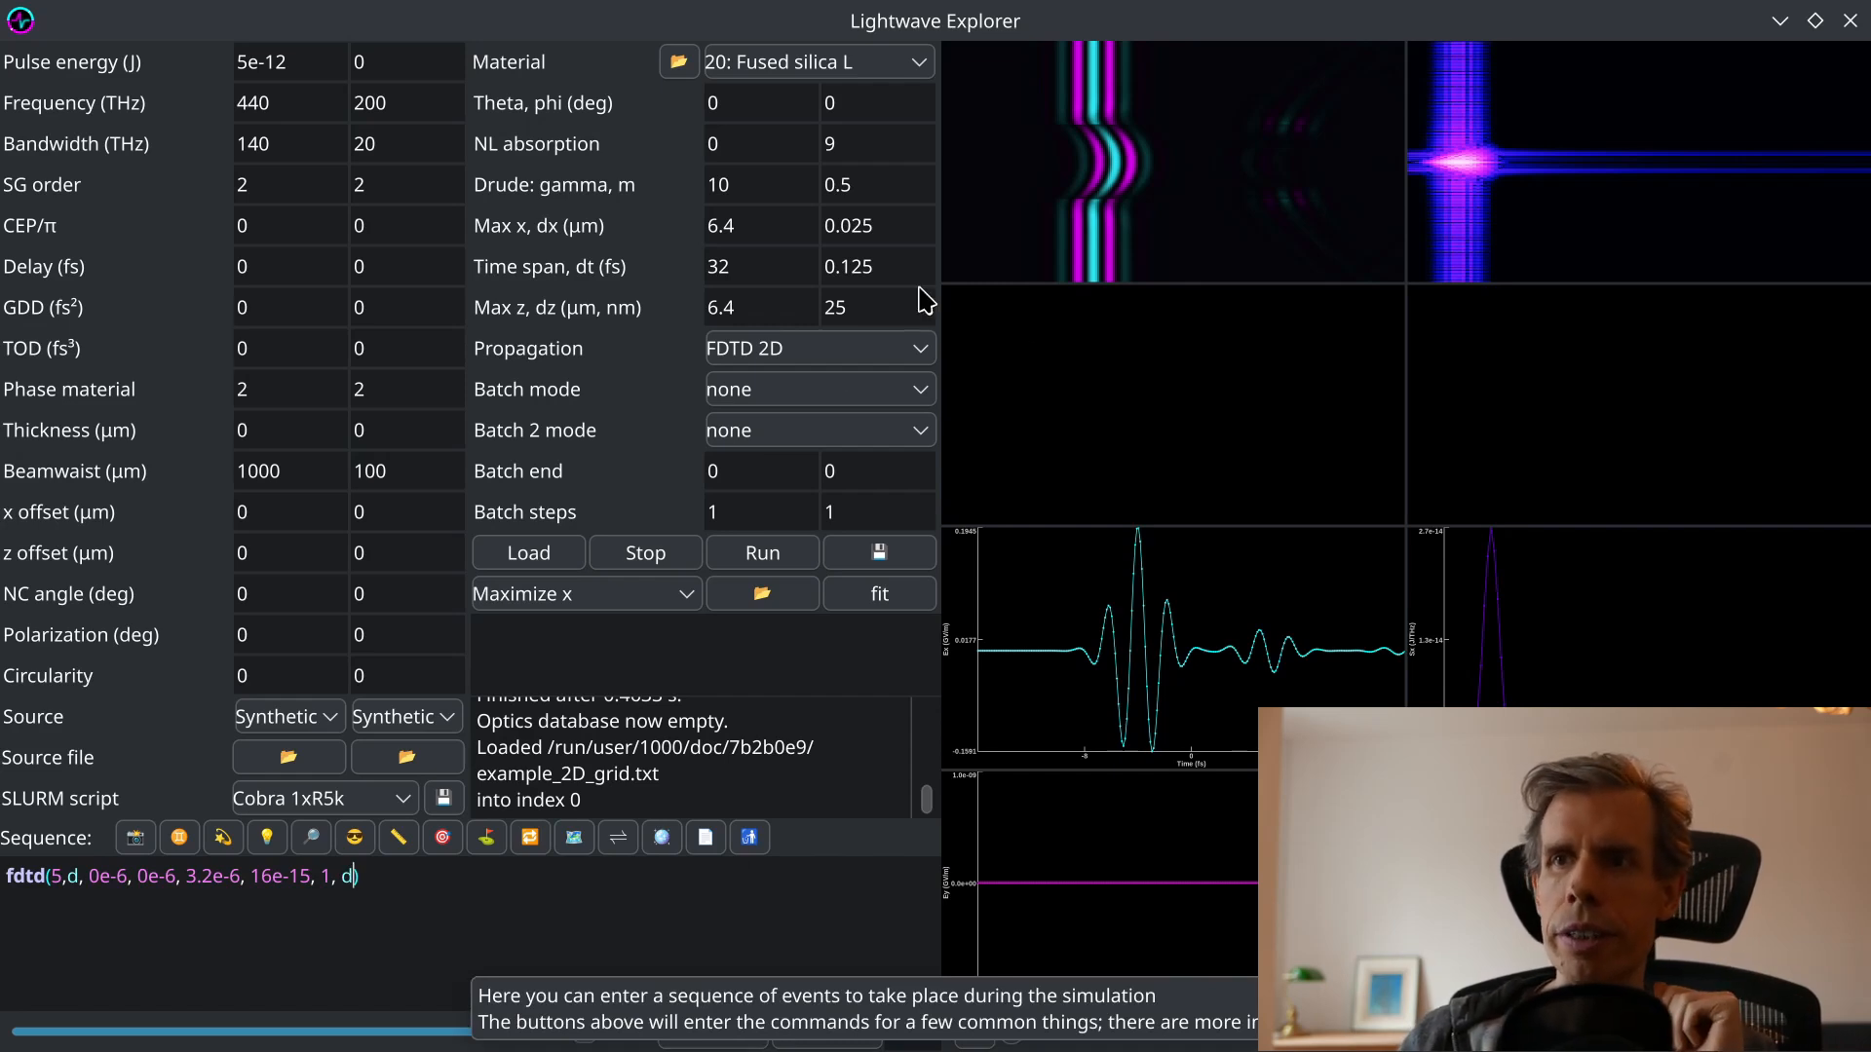
# Restore the last argument of the fdtd call to 0 and run the simulation with the loaded material grid.
pyautogui.moveTo(739, 304); pyautogui.dragTo(685, 285)
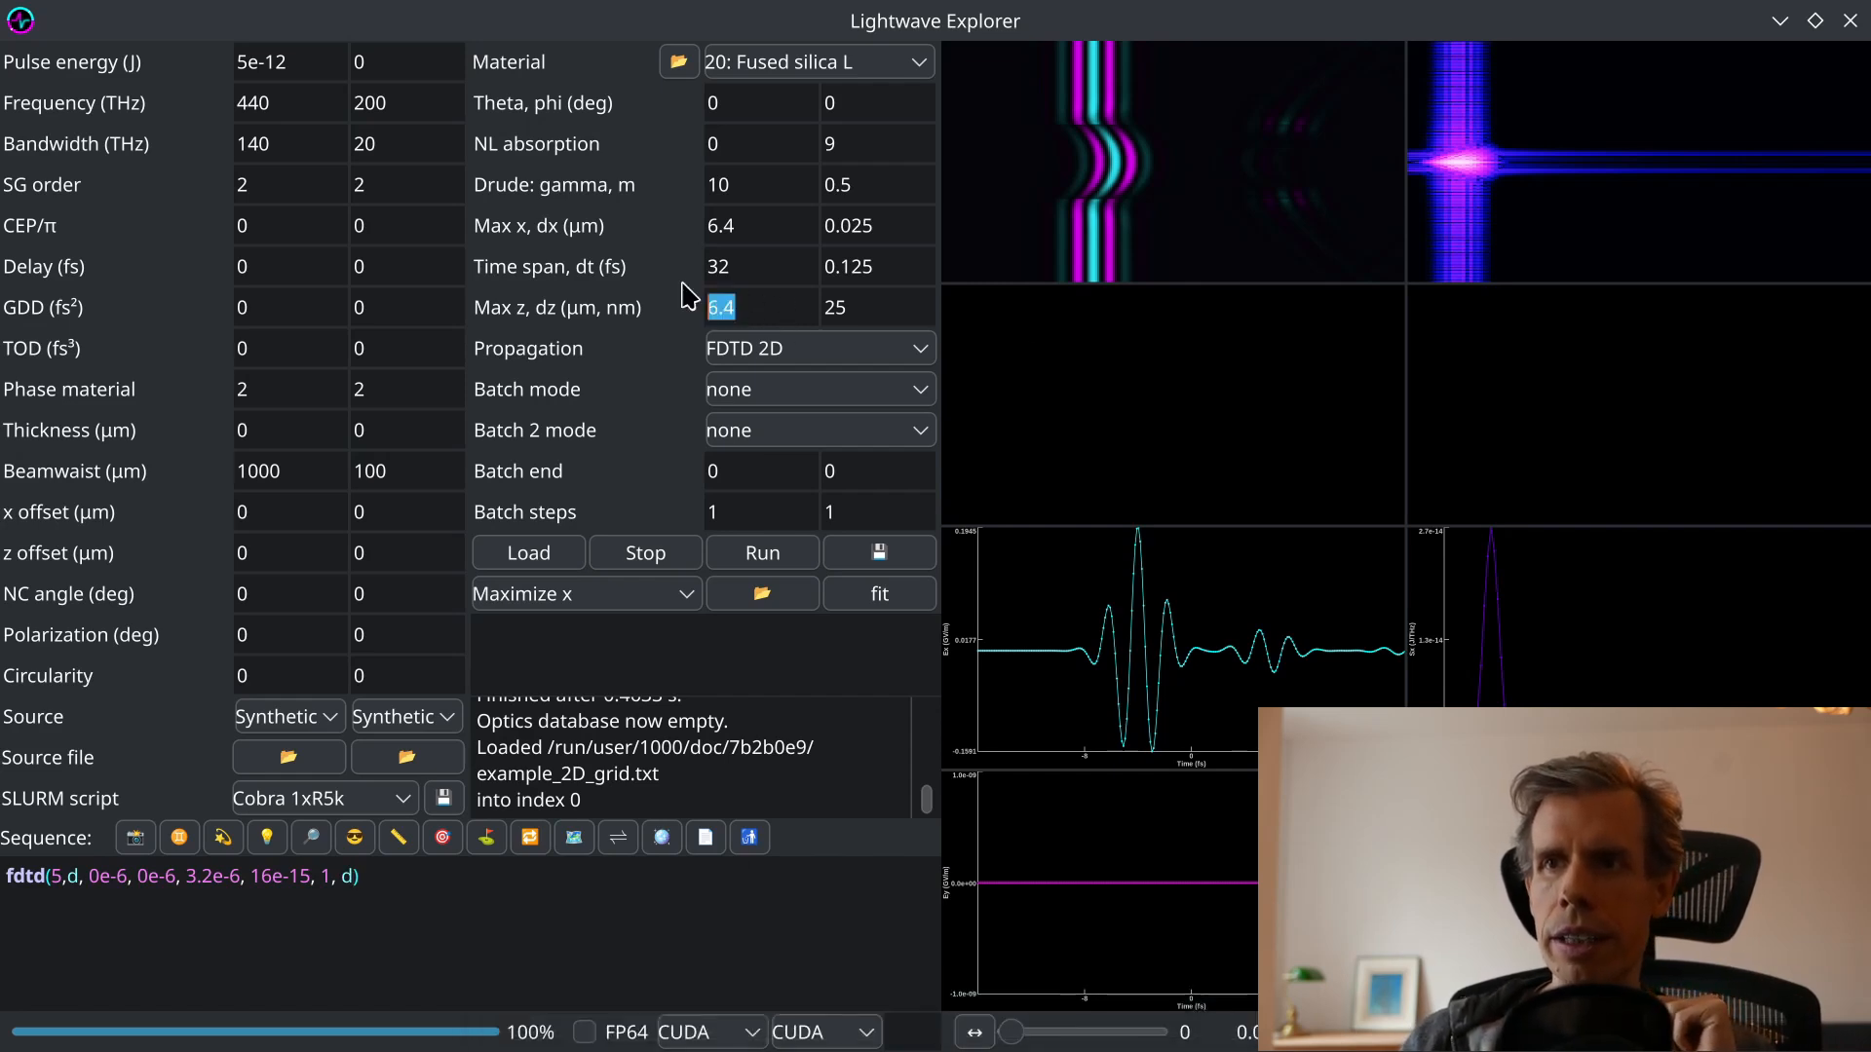
pyautogui.click(766, 303)
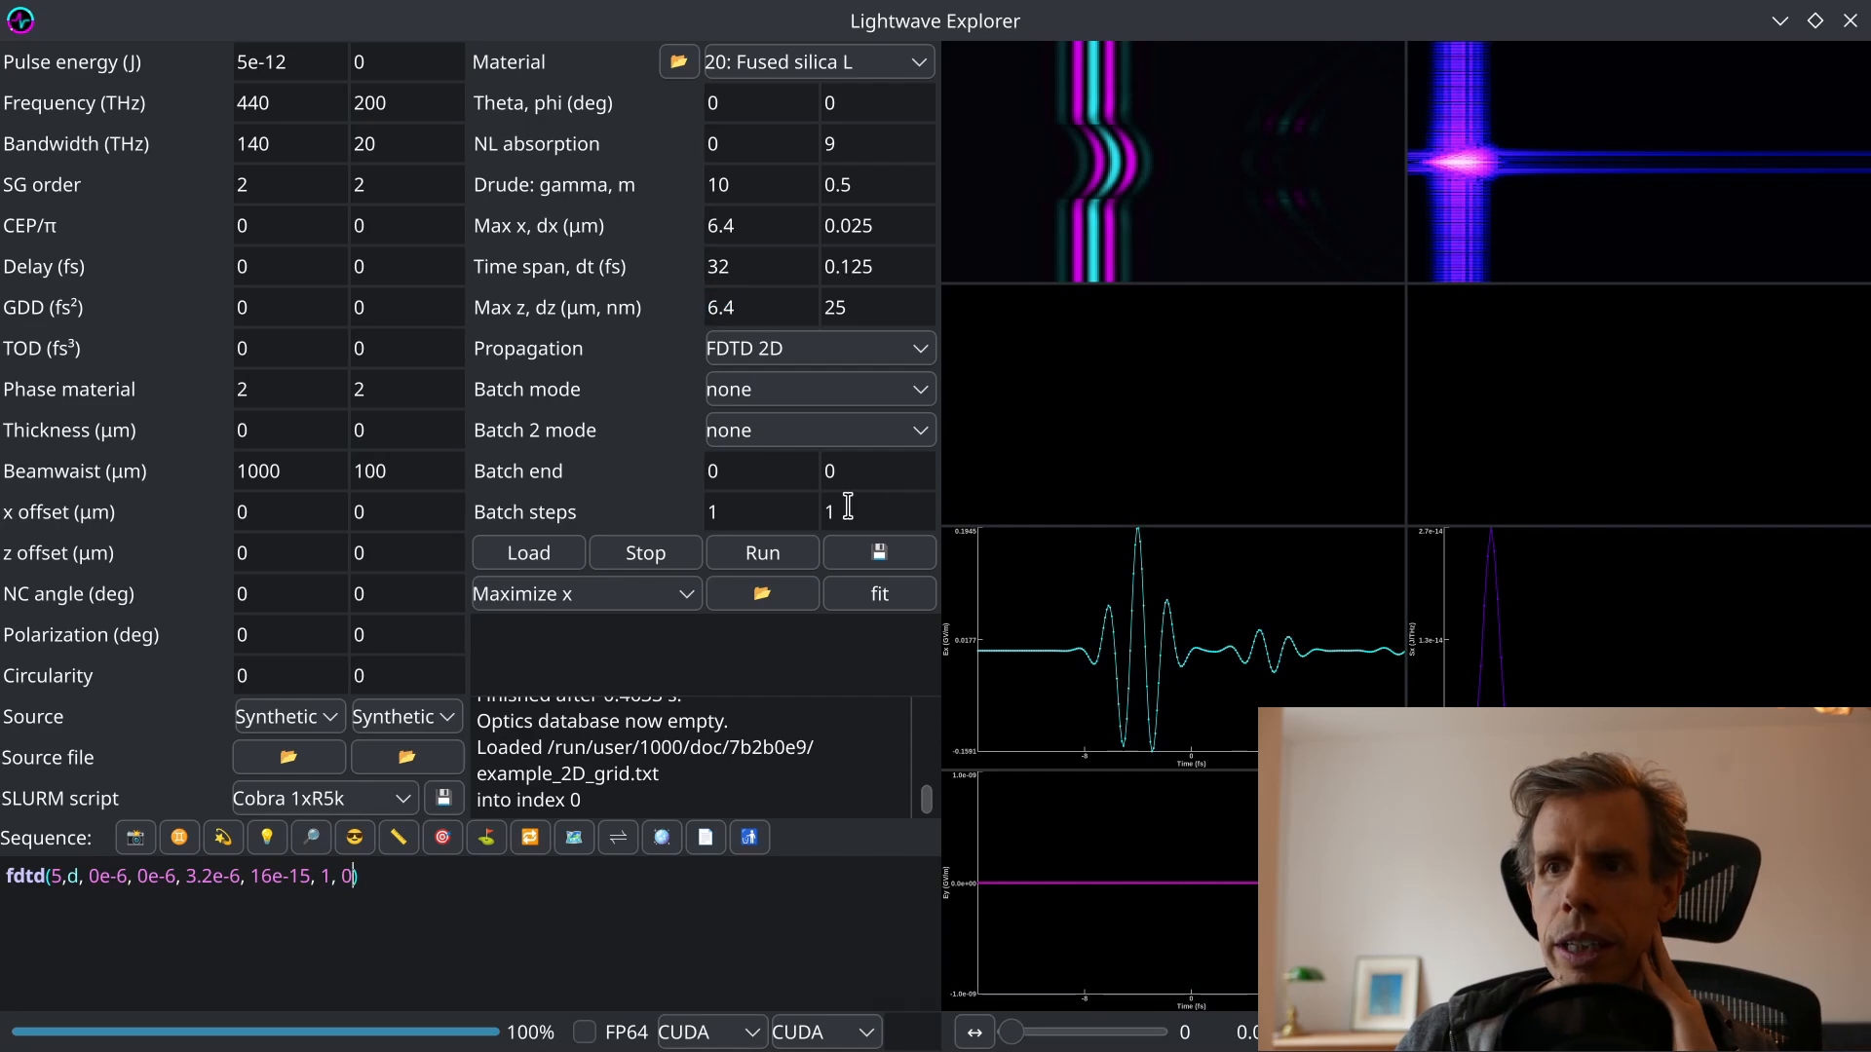
pyautogui.click(778, 553)
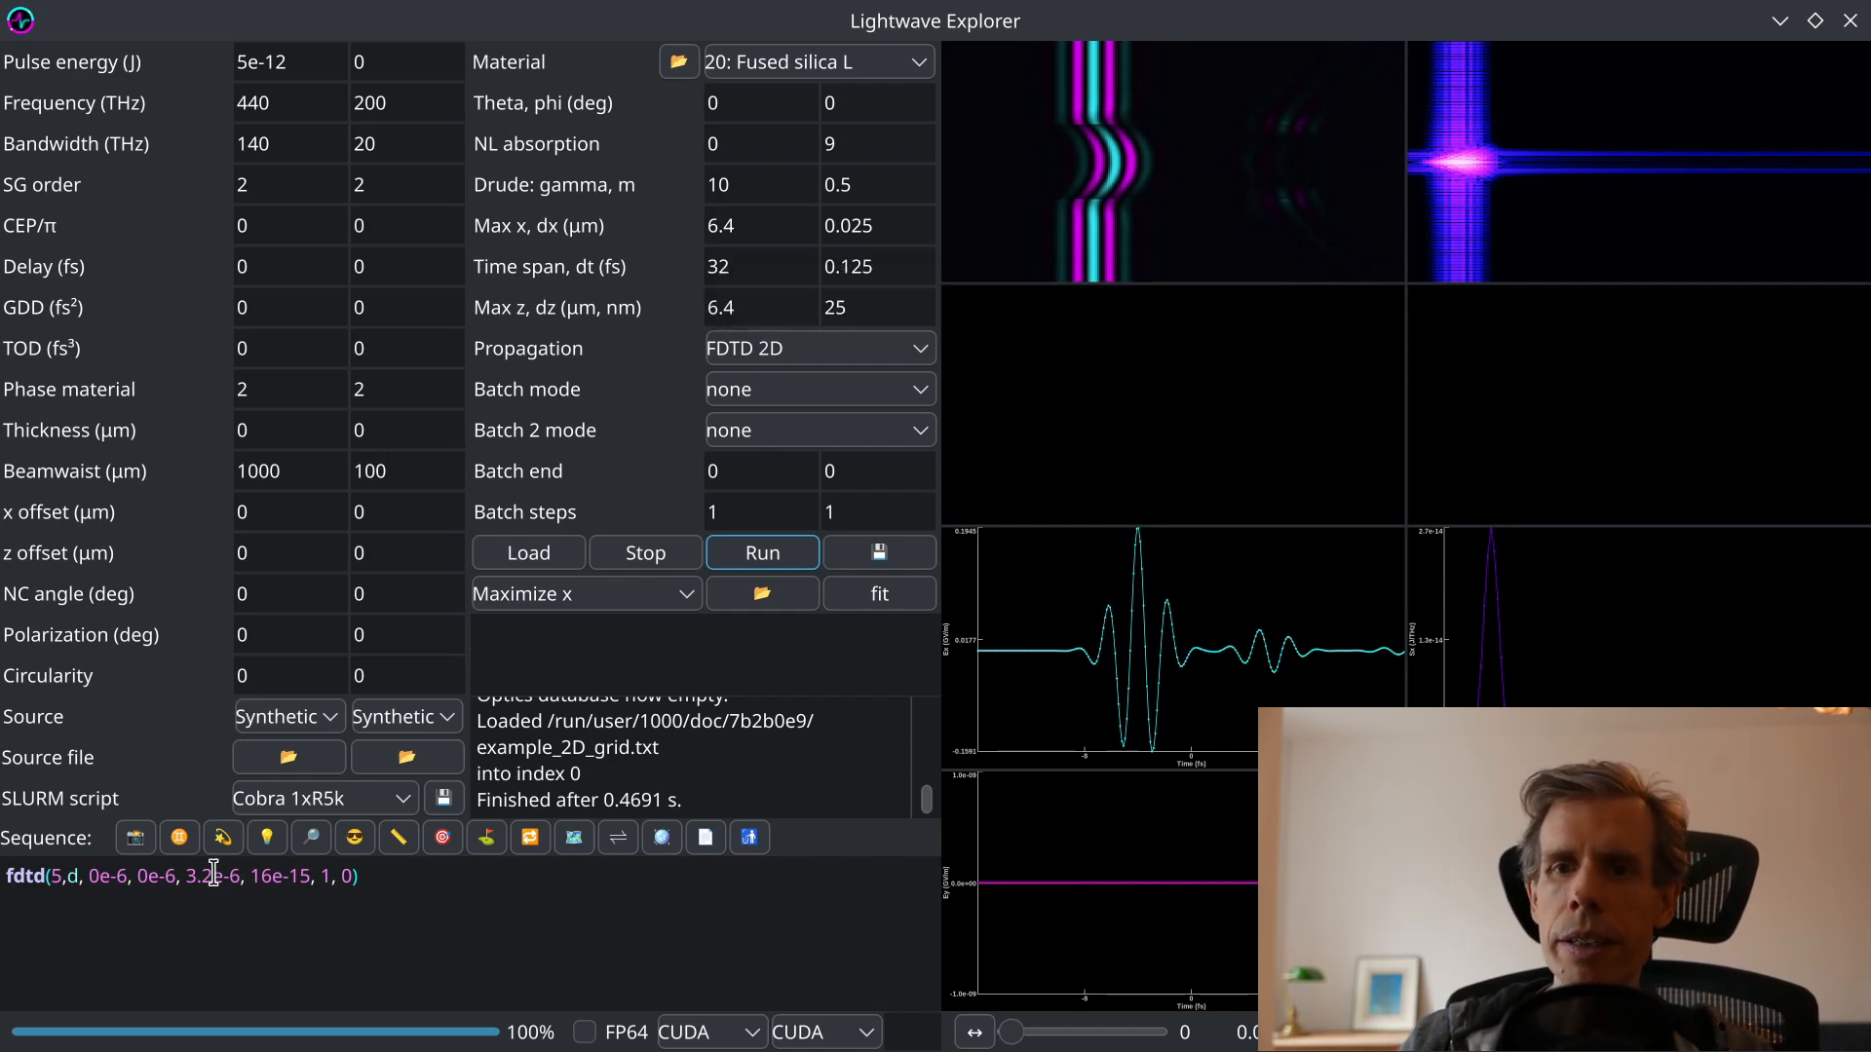
# Change the fifth argument of the fdtd call to 4e-6 and rerun the simulation.
pyautogui.press('BackSpace')
pyautogui.press('BackSpace')
pyautogui.press('BackSpace')
pyautogui.write('4')
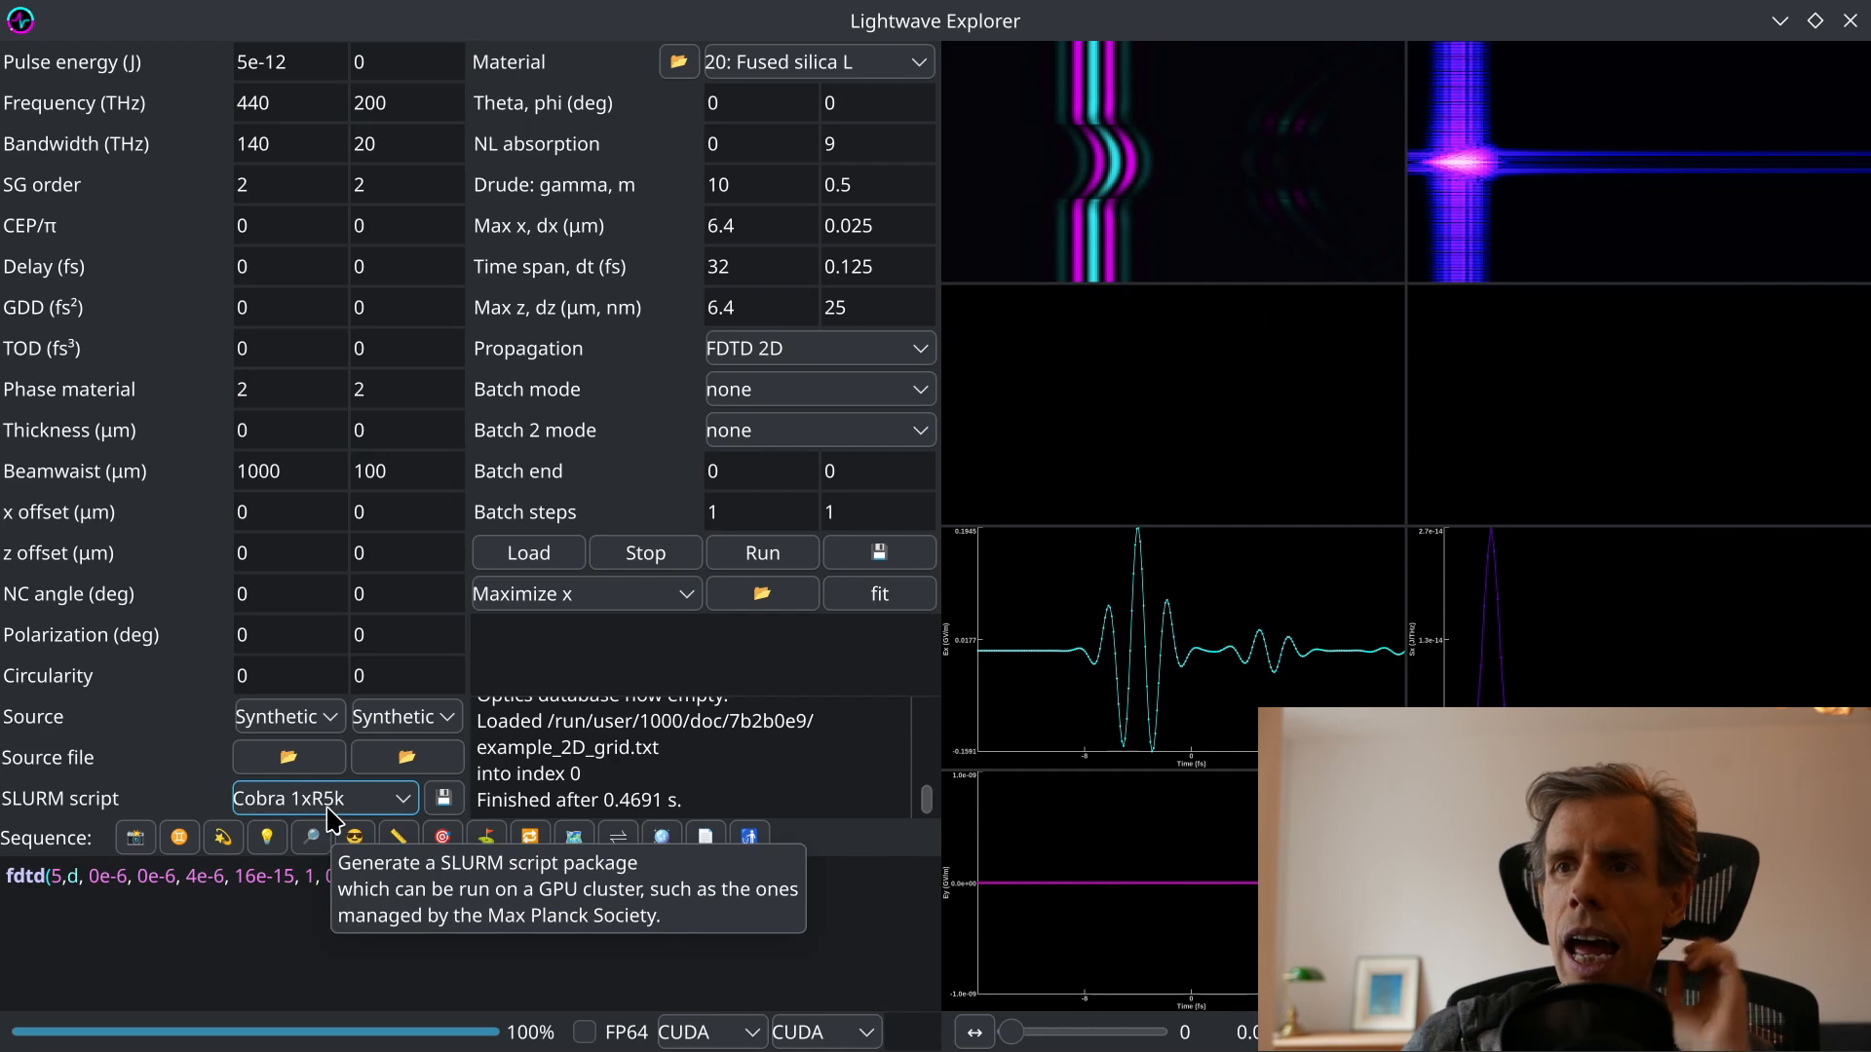
pyautogui.click(763, 554)
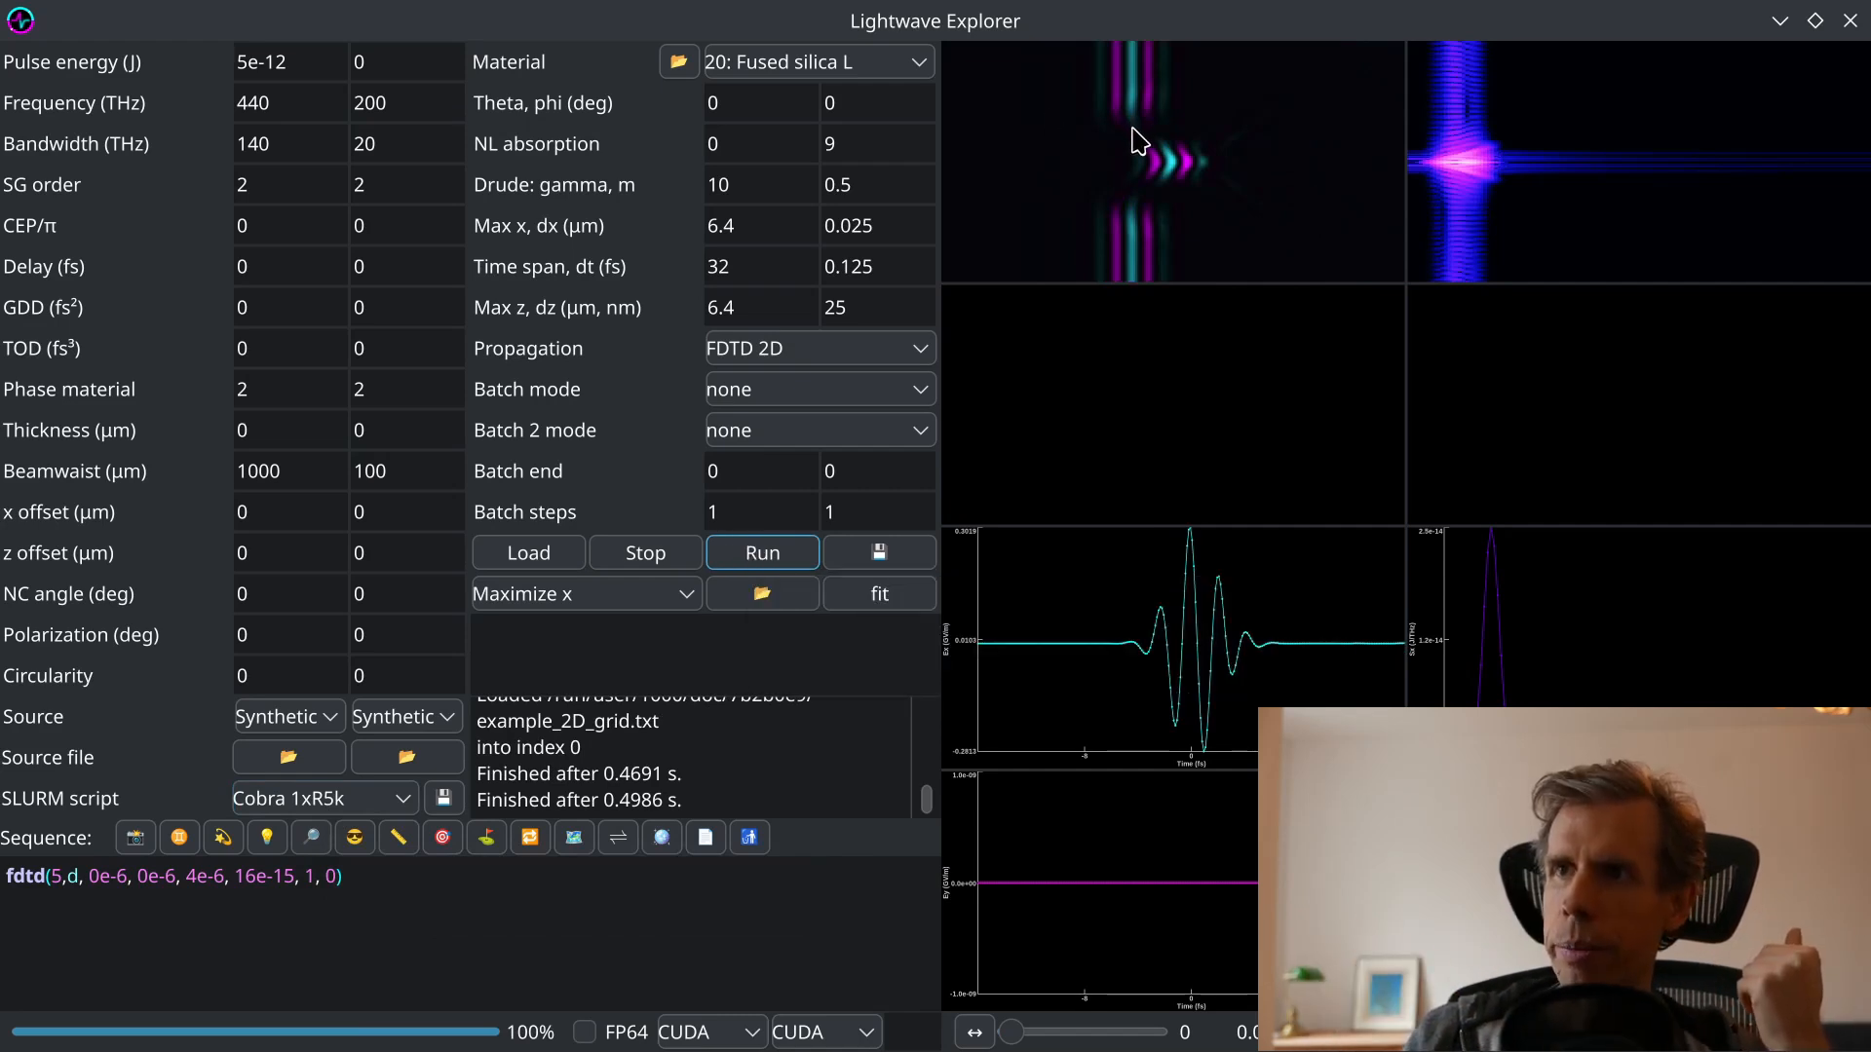
pyautogui.moveTo(1140, 141)
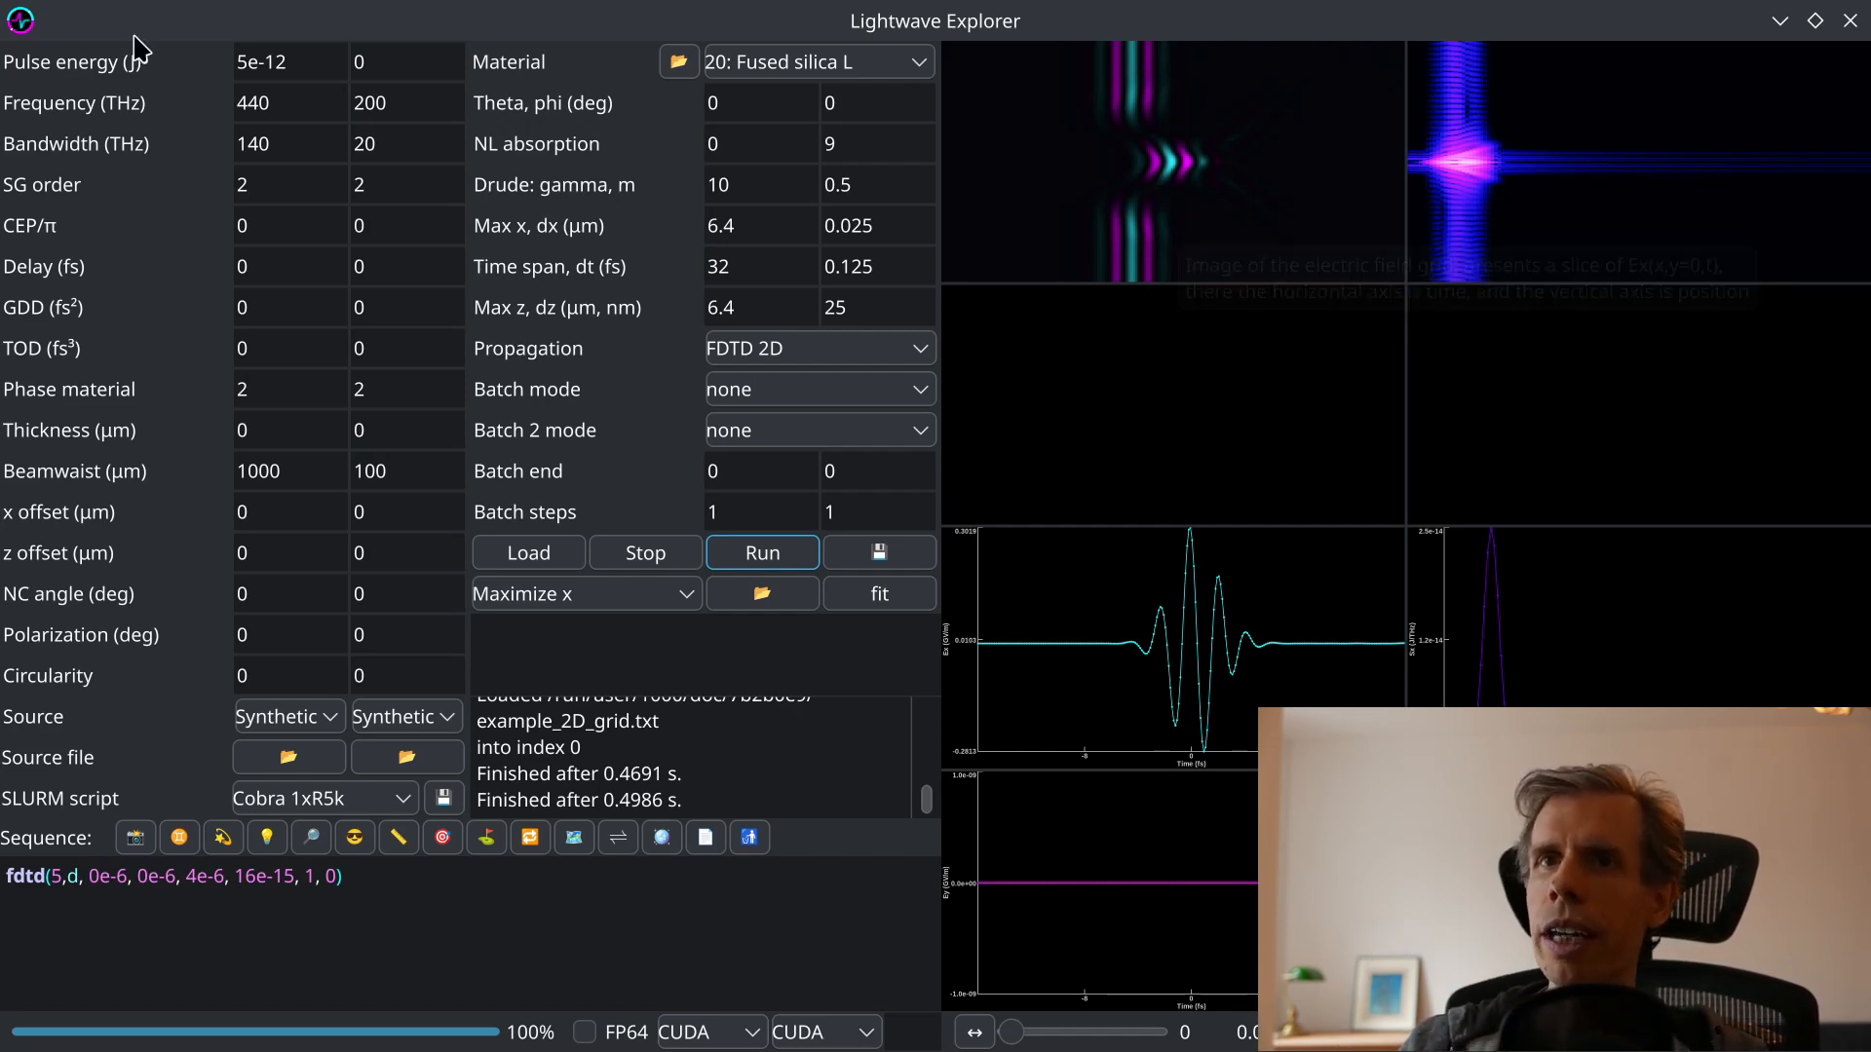
# Set the first pulse's energy to 5e-8 J and rerun the simulation.
pyautogui.moveTo(266, 55); pyautogui.dragTo(300, 58)
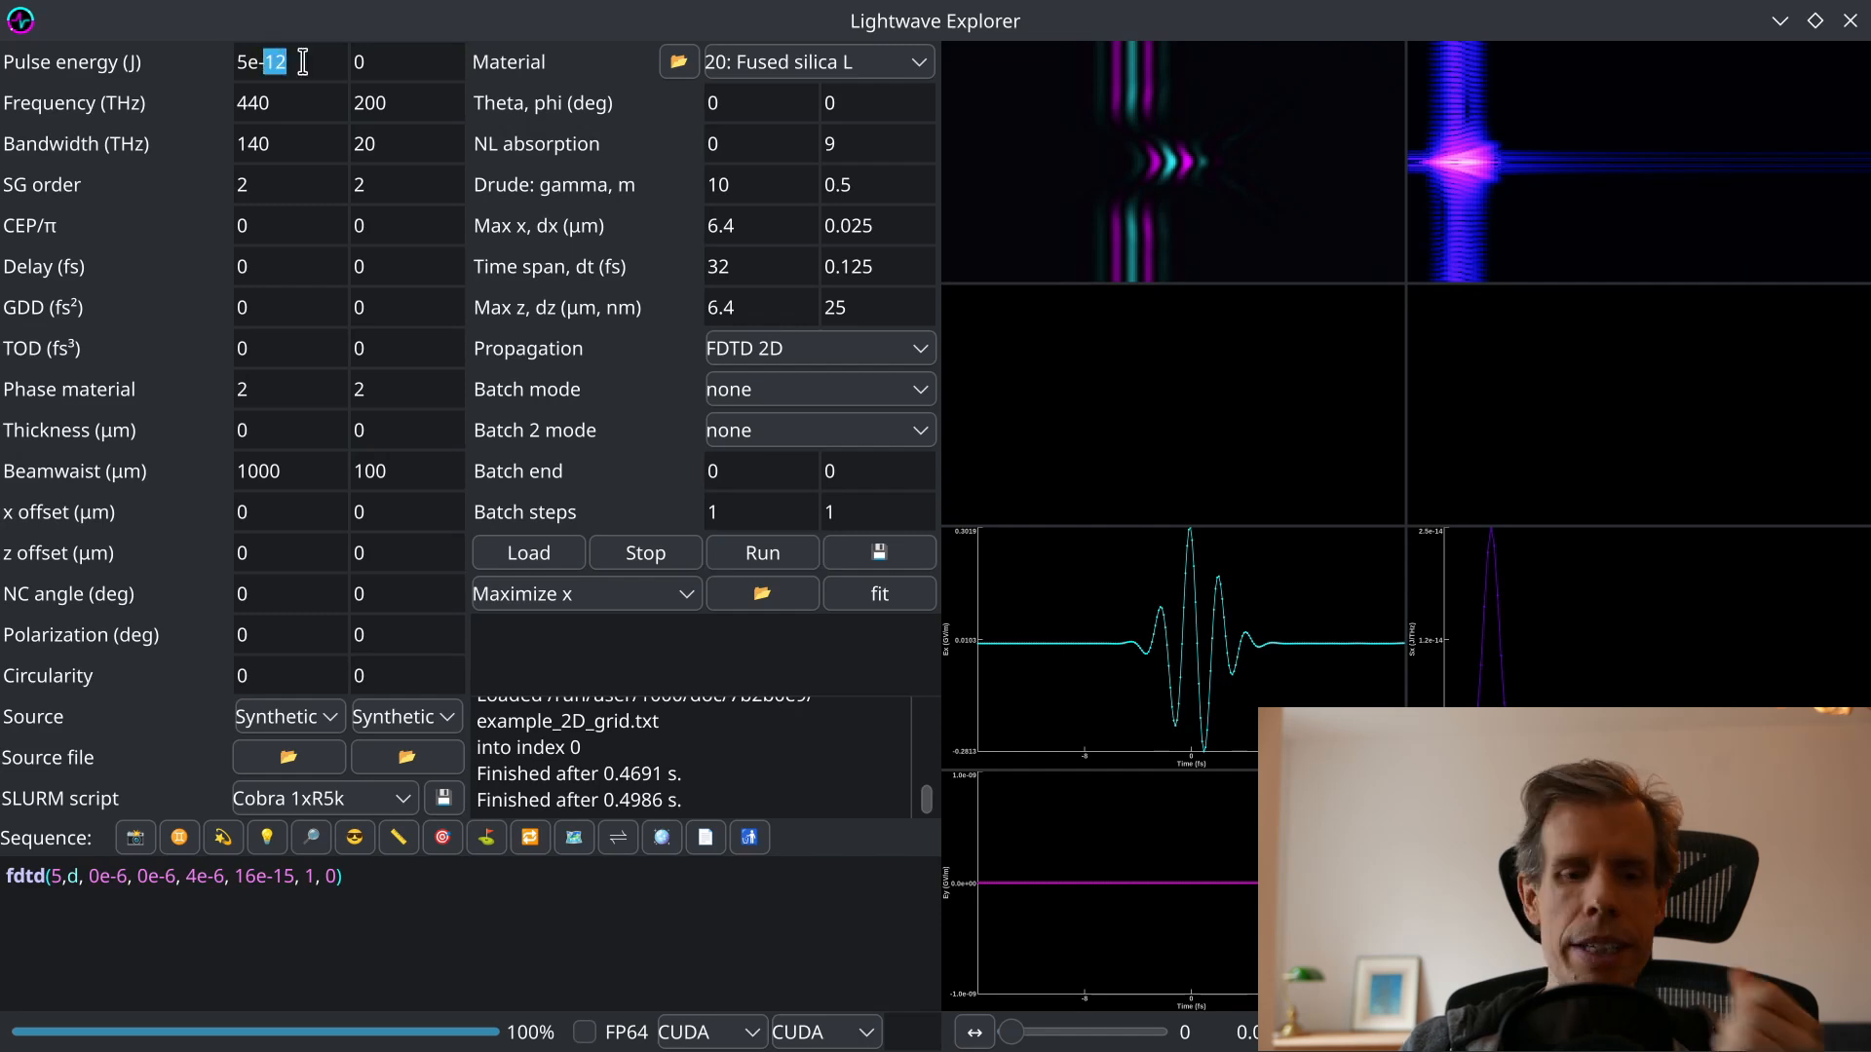
pyautogui.write('8')
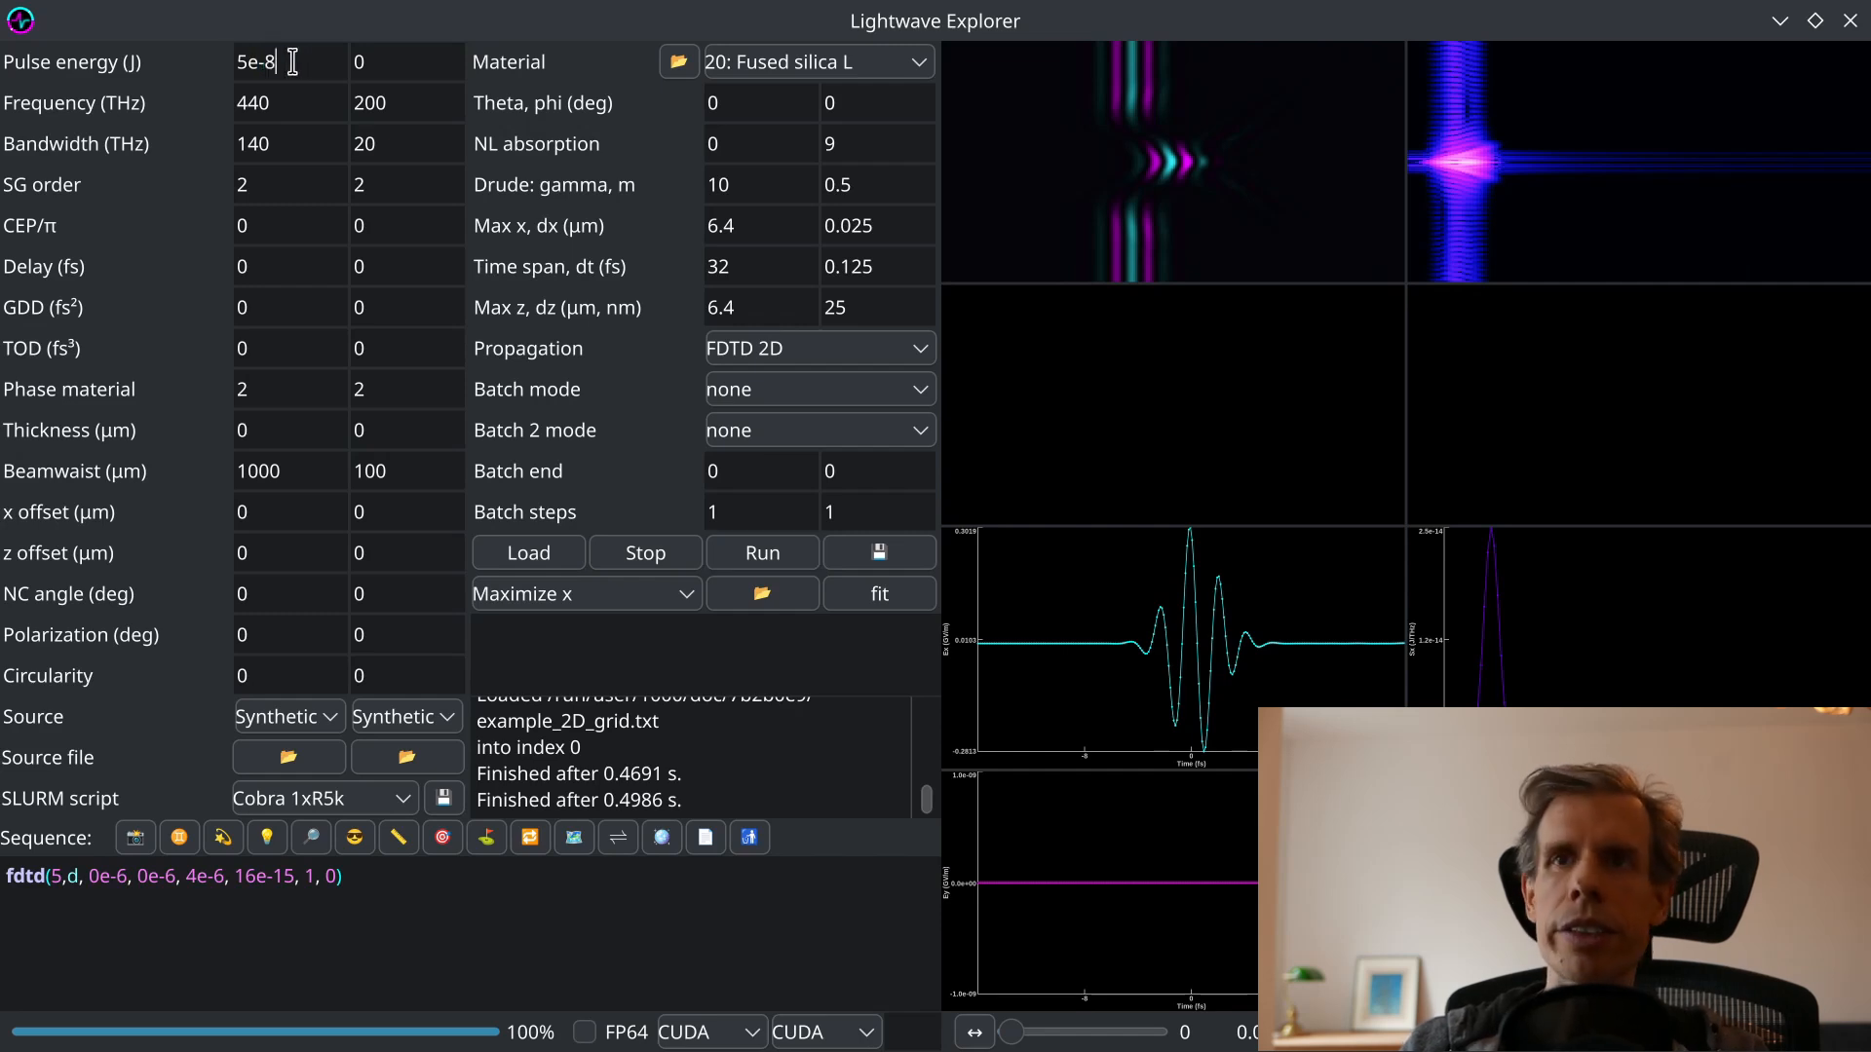
pyautogui.click(757, 556)
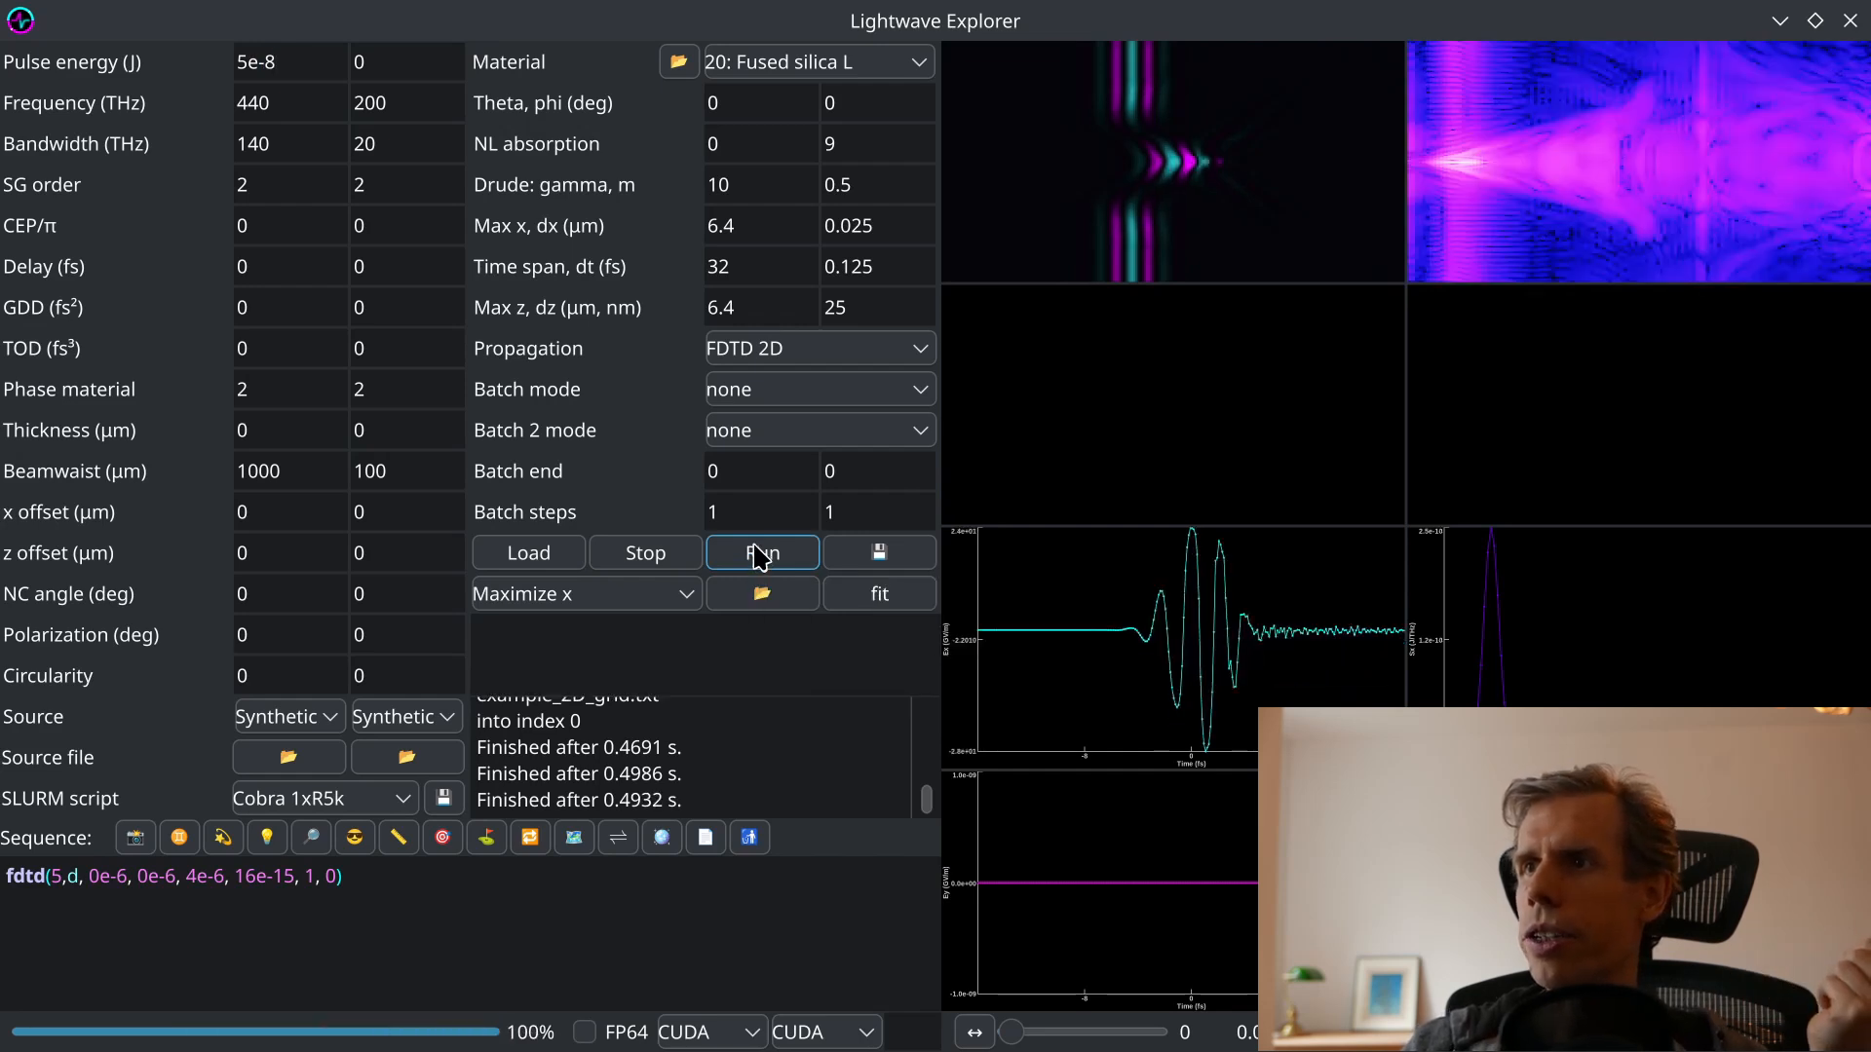